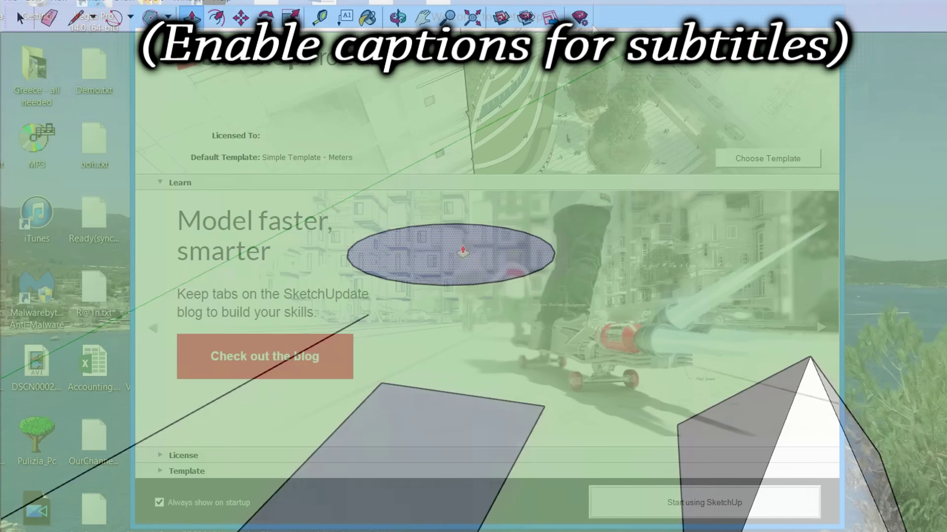
Extrude the circle into a cylinder, stand the letter upright, and push/pull the pyramid's side faces.
{"action": "mouse_move", "coordinate": [461, 253]}
{"action": "left_mouse_down"}
{"action": "mouse_move", "coordinate": [430, 85]}
{"action": "mouse_move", "coordinate": [441, 169]}
{"action": "mouse_move", "coordinate": [435, 158]}
{"action": "left_mouse_up"}
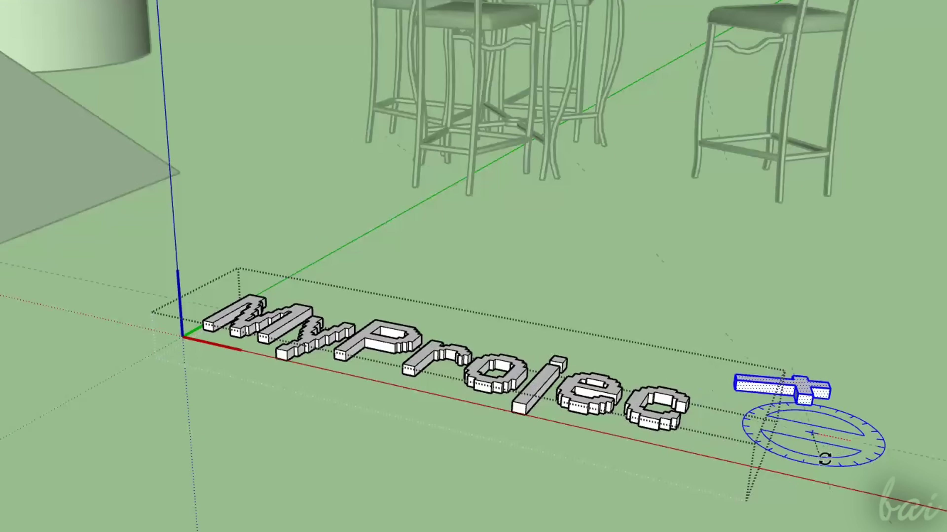
{"action": "left_click_drag", "start_coordinate": [825, 459], "coordinate": [834, 434]}
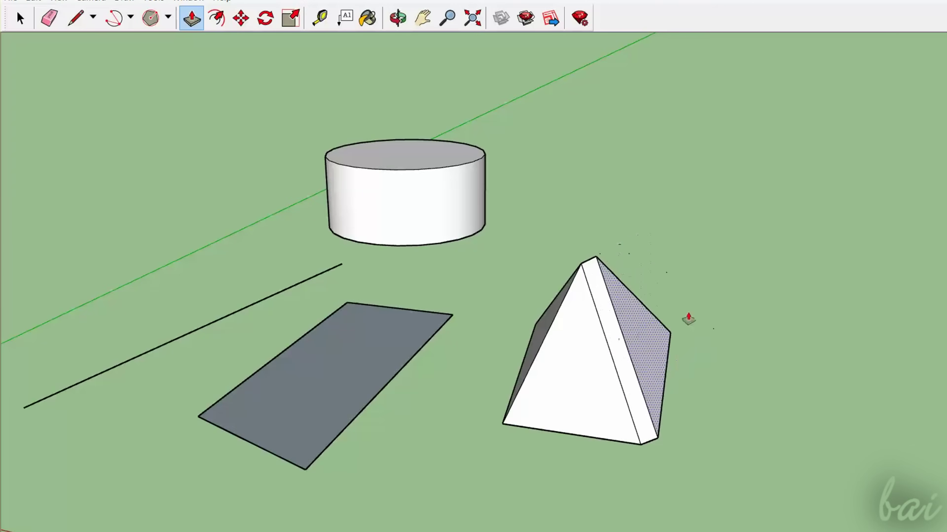
{"action": "left_click_drag", "start_coordinate": [689, 323], "coordinate": [684, 327]}
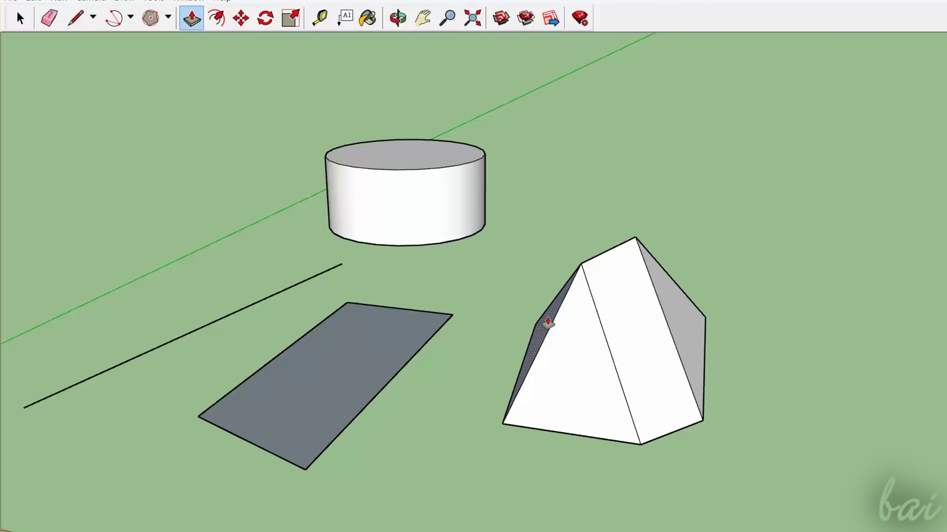
{"action": "left_click_drag", "start_coordinate": [546, 321], "coordinate": [507, 297]}
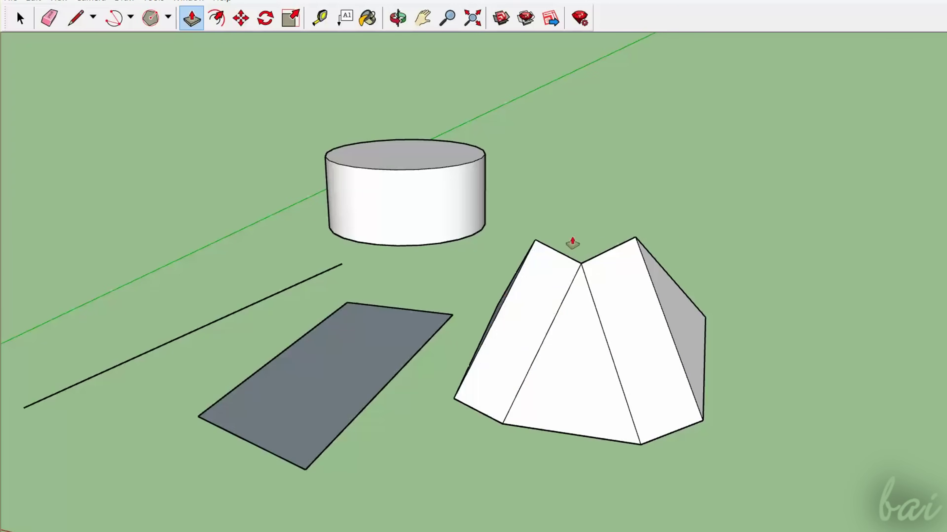
Add a text label at the pyramid apex and paint the brown face Carpet Diamond Olive.
{"action": "left_click", "coordinate": [454, 230]}
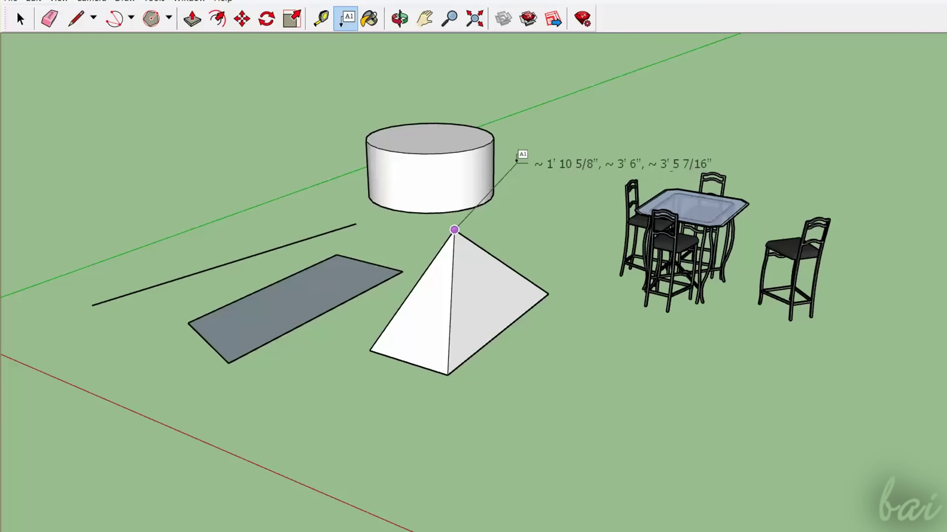
{"action": "left_click", "coordinate": [516, 156]}
{"action": "left_click", "coordinate": [552, 286]}
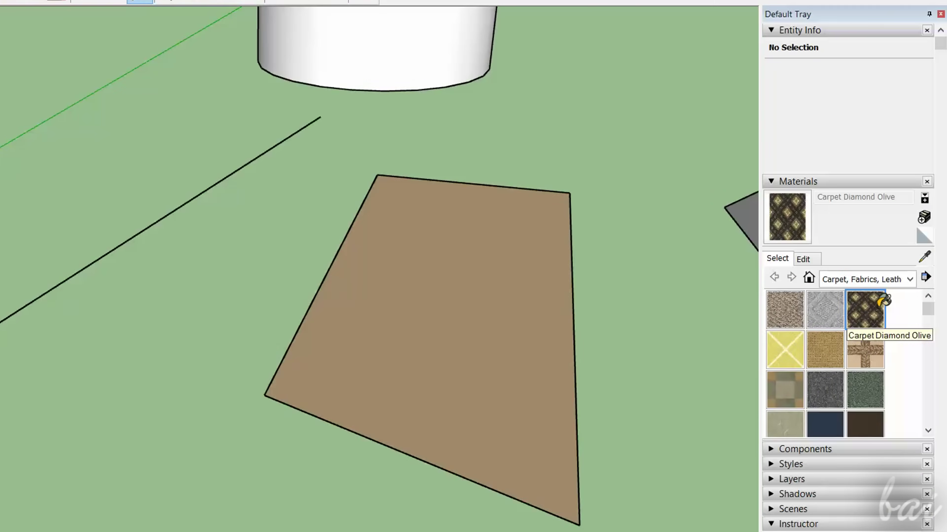
{"action": "left_click", "coordinate": [460, 279]}
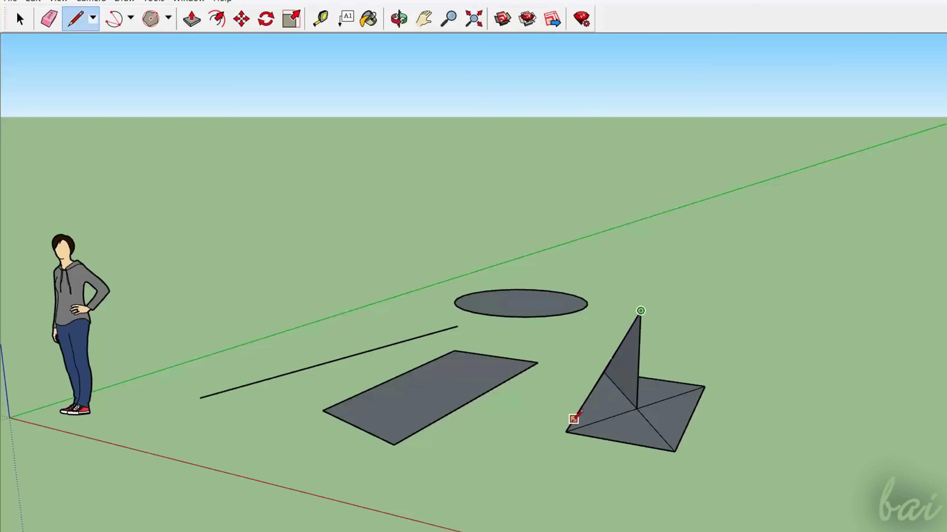
Draw the pyramid's edges up to the apex with the Line tool so its faces fill.
{"action": "left_click", "coordinate": [566, 432]}
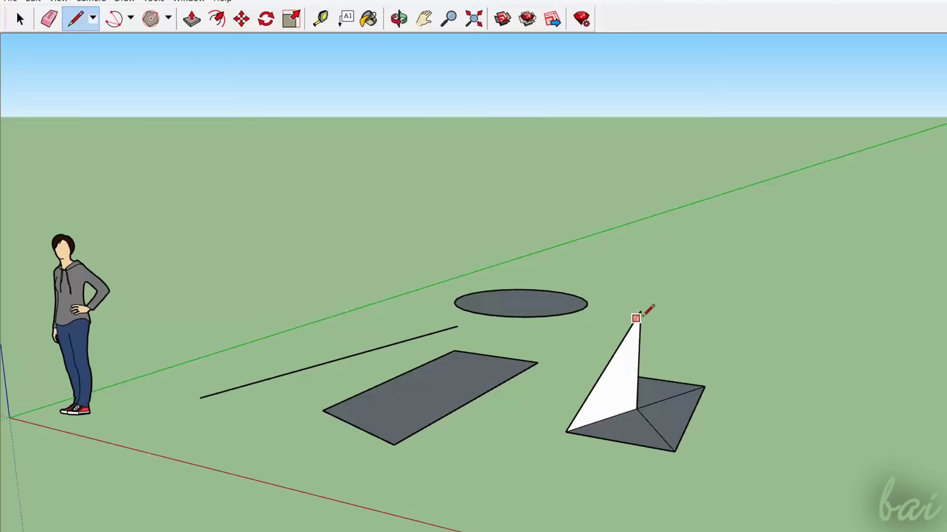
{"action": "left_click", "coordinate": [640, 311]}
{"action": "left_click", "coordinate": [704, 387]}
{"action": "left_click", "coordinate": [641, 311]}
{"action": "left_click", "coordinate": [674, 451]}
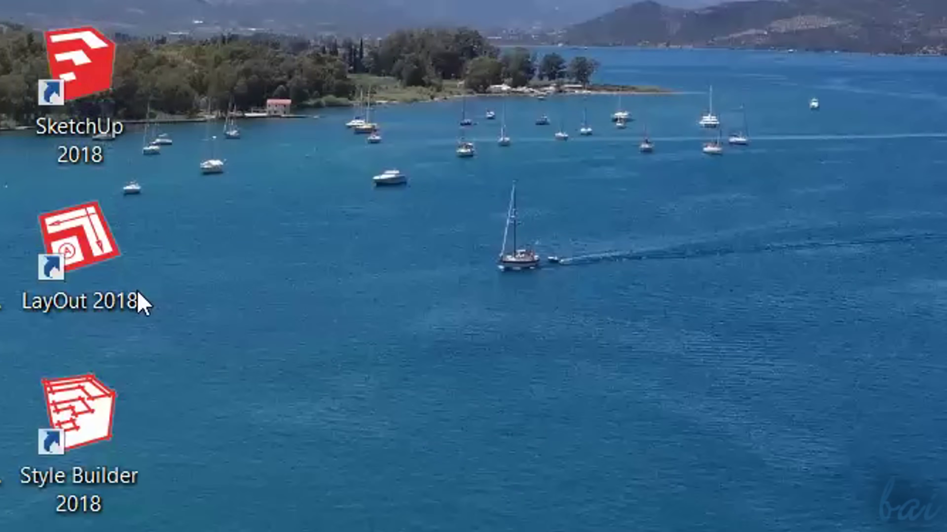
Draw an arc in LayOut, fill Style Builder's 64 and 128 stroke sets, and rescale the pyramid group.
{"action": "double_click", "coordinate": [78, 239]}
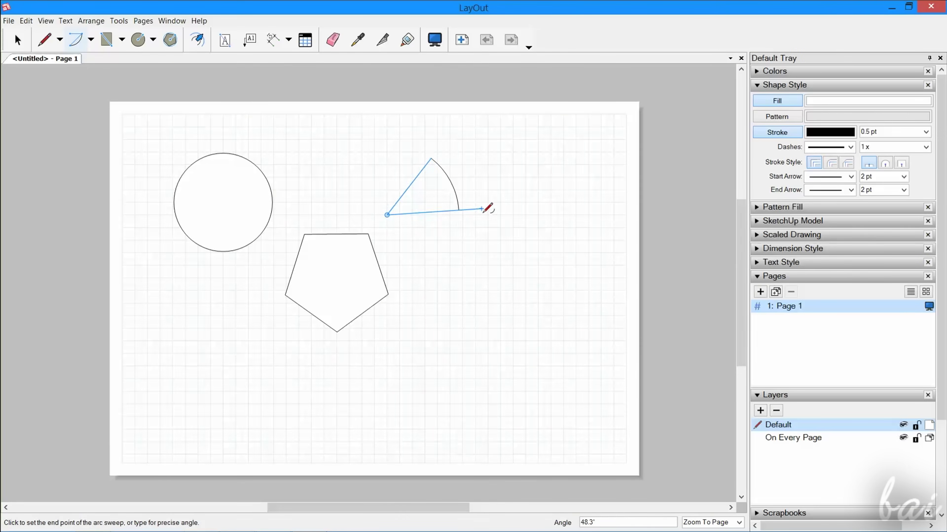
{"action": "left_click", "coordinate": [486, 205]}
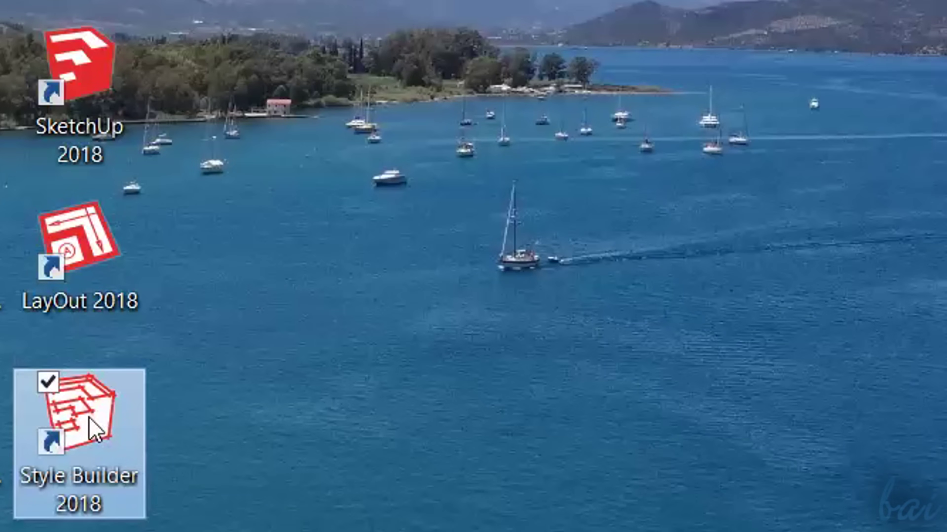
{"action": "double_click", "coordinate": [89, 418]}
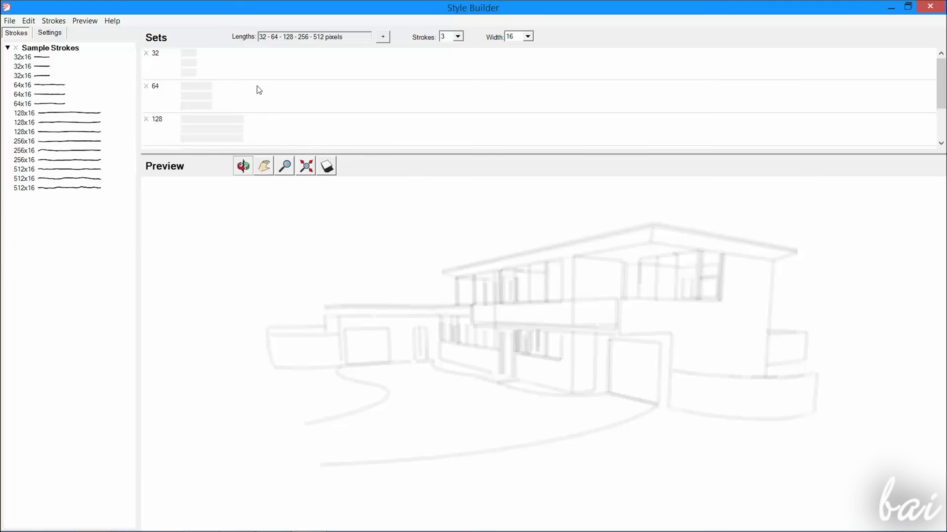
{"action": "left_click", "coordinate": [47, 93]}
{"action": "mouse_move", "coordinate": [47, 93]}
{"action": "left_mouse_down"}
{"action": "mouse_move", "coordinate": [224, 89]}
{"action": "mouse_move", "coordinate": [196, 96]}
{"action": "mouse_move", "coordinate": [196, 115]}
{"action": "left_mouse_up"}
{"action": "left_click_drag", "start_coordinate": [56, 151], "coordinate": [210, 143]}
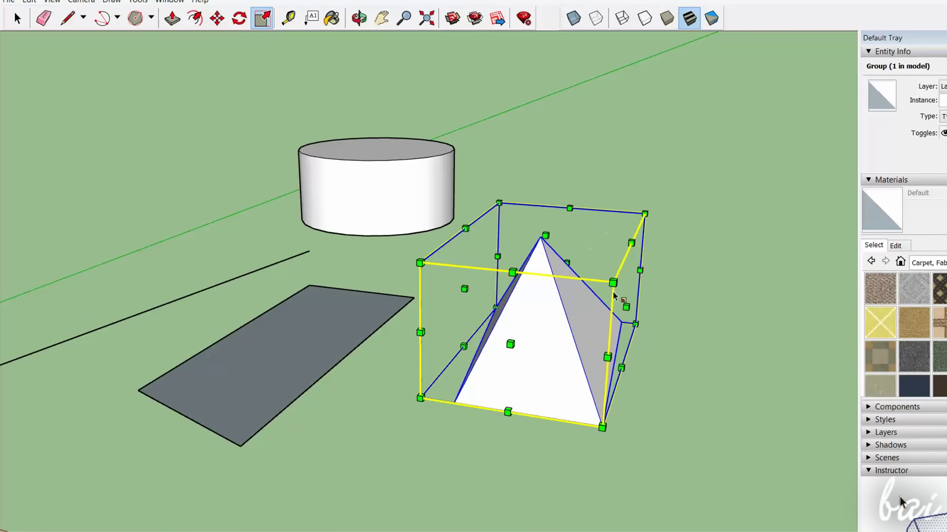
{"action": "left_click", "coordinate": [612, 283]}
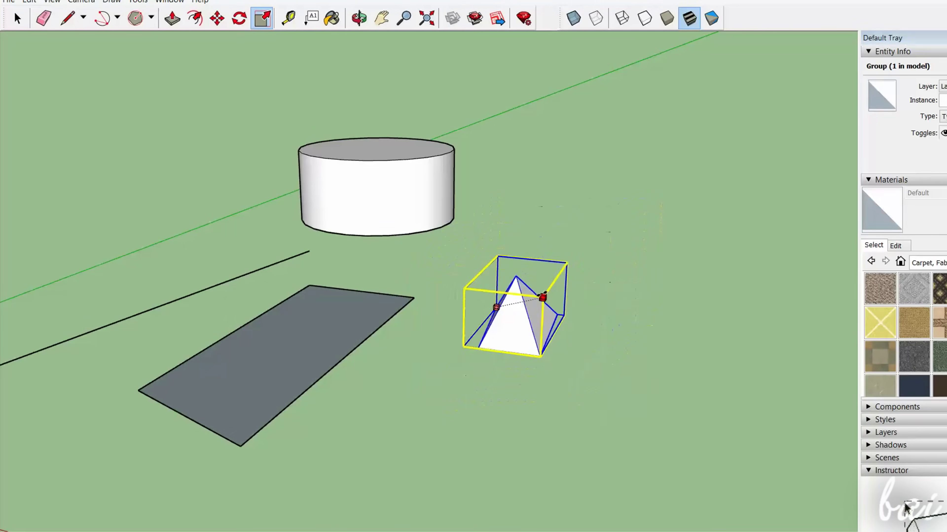
{"action": "left_click", "coordinate": [618, 248]}
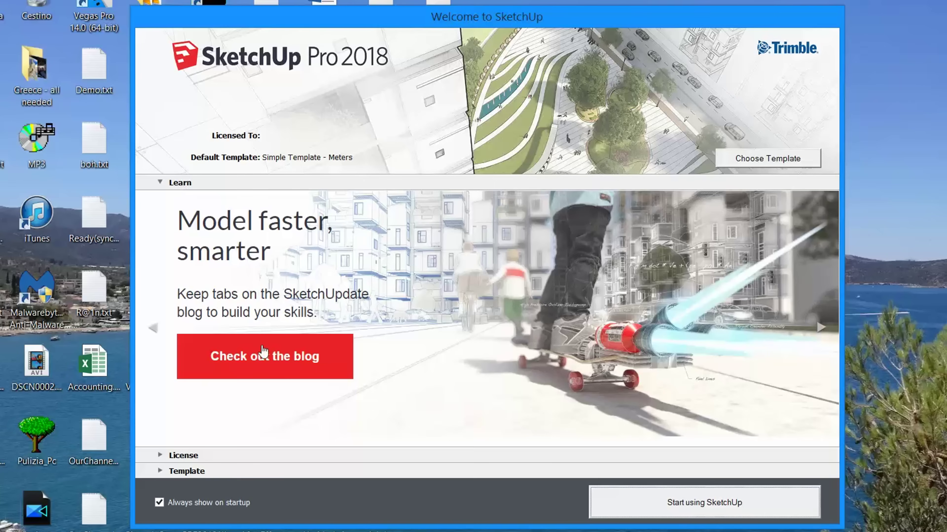
Expand License and Template in the Welcome dialog and make Simple Template - Feet and Inches the default.
{"action": "left_click", "coordinate": [153, 329]}
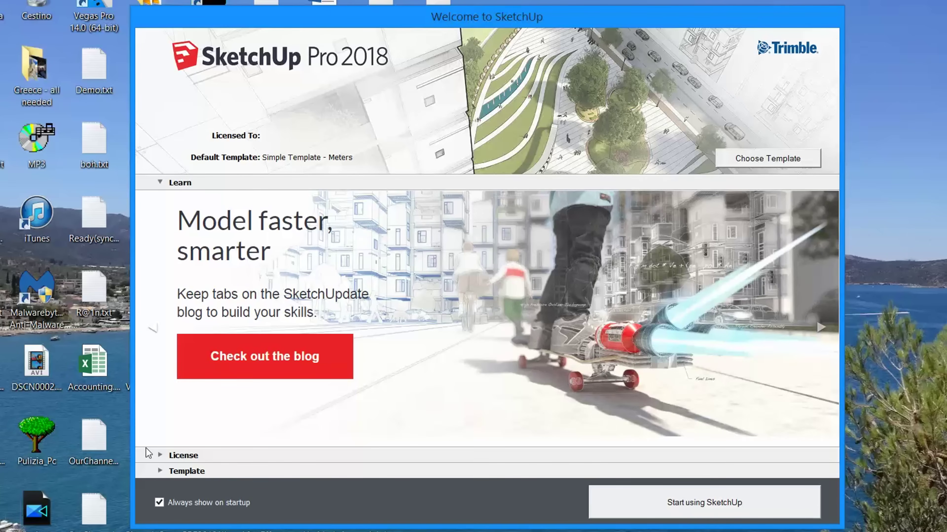
{"action": "left_click", "coordinate": [163, 456]}
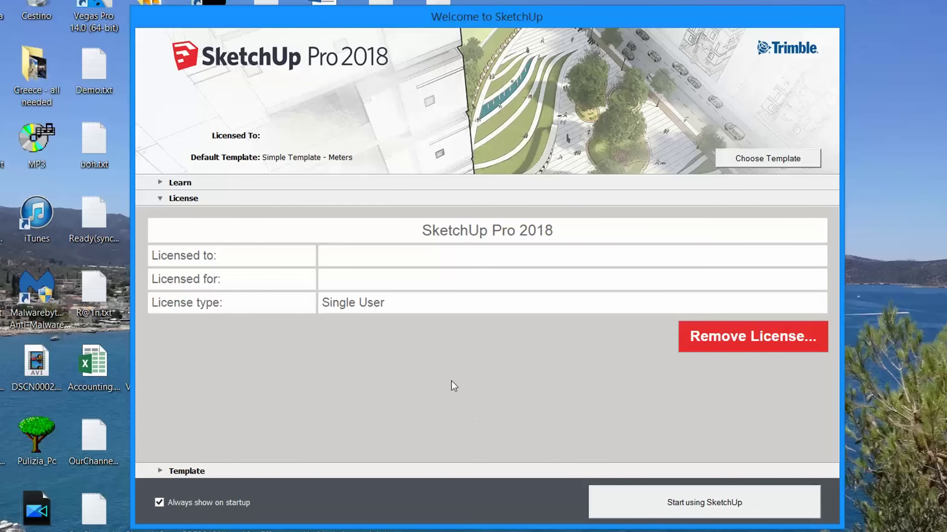
{"action": "left_click", "coordinate": [163, 471]}
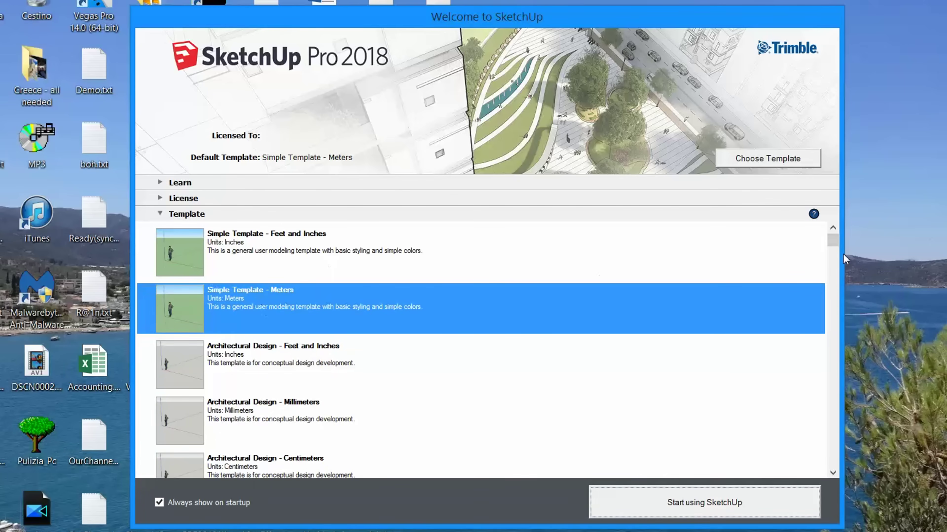
{"action": "left_click_drag", "start_coordinate": [828, 242], "coordinate": [756, 461]}
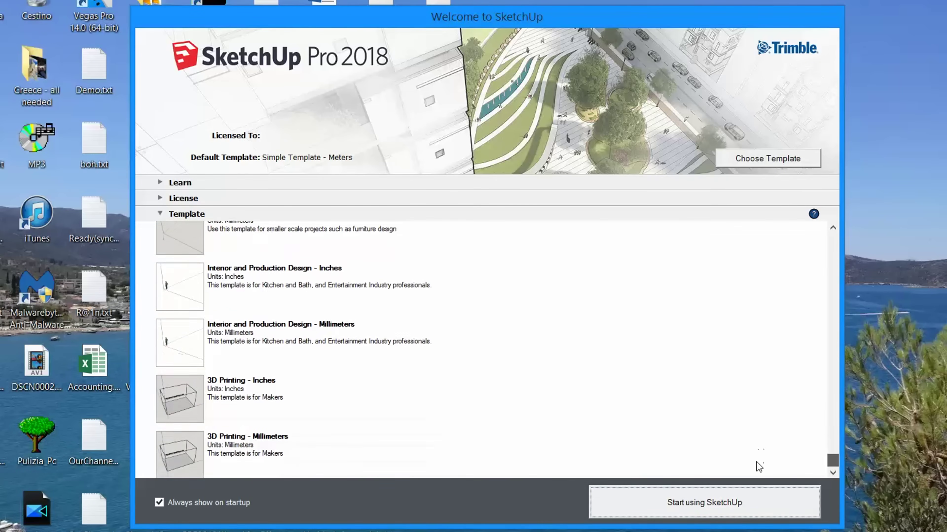
{"action": "left_click", "coordinate": [388, 260]}
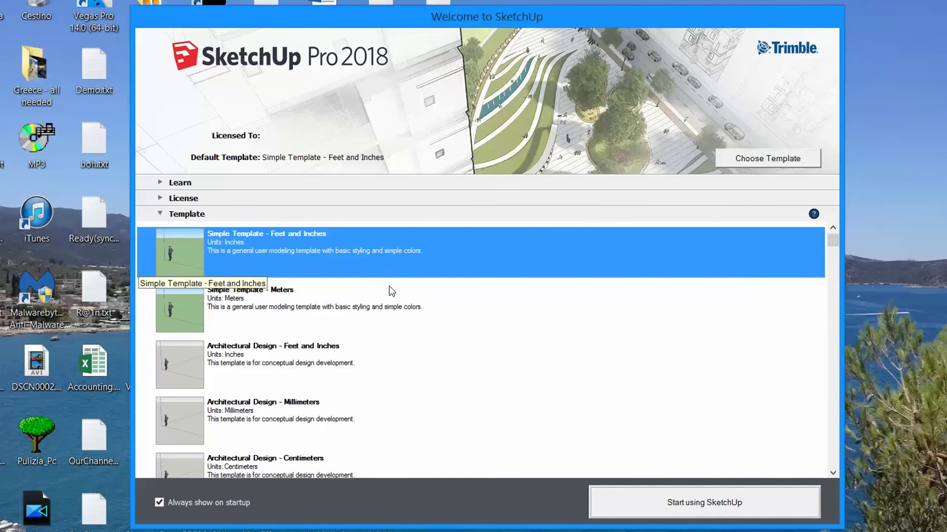
{"action": "left_click", "coordinate": [384, 314]}
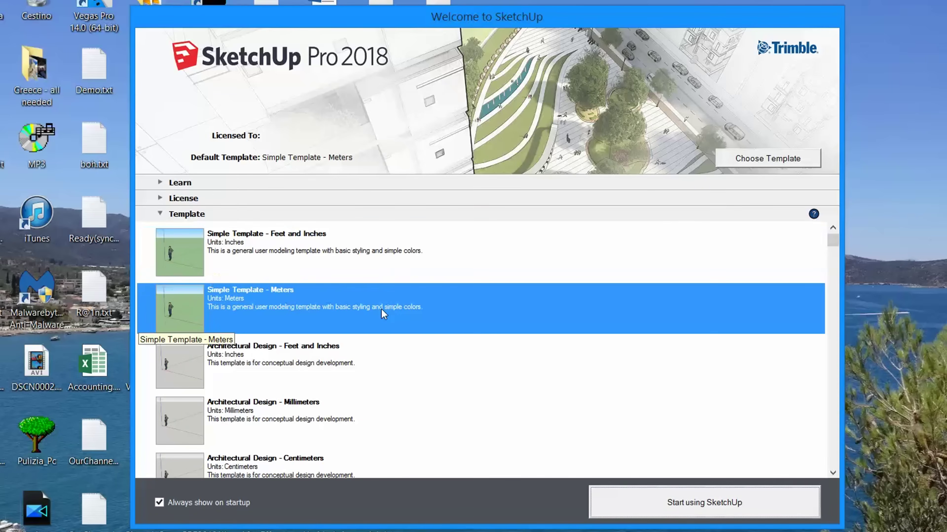
{"action": "left_click", "coordinate": [378, 239]}
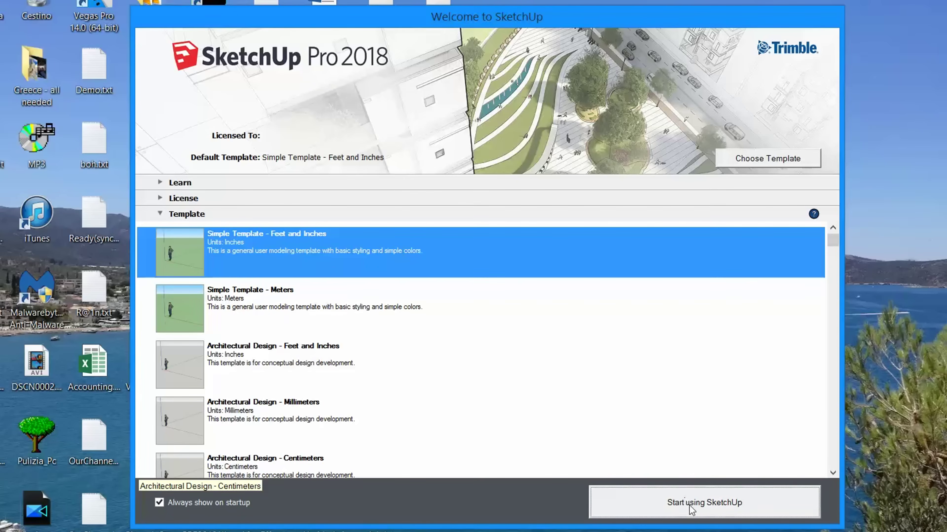
Start a new model and expand and collapse the Components, Entity Info, Materials and Styles panels.
{"action": "left_click", "coordinate": [717, 508]}
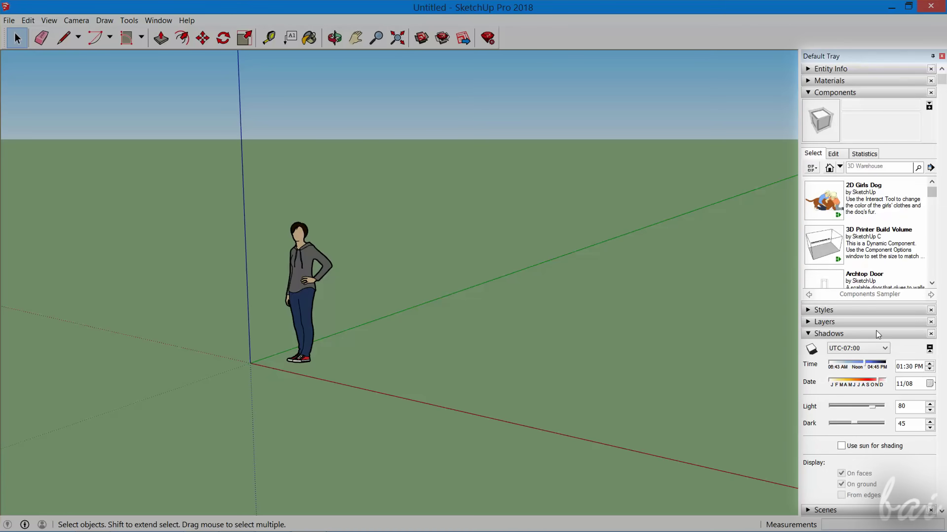
{"action": "left_click", "coordinate": [810, 93]}
{"action": "left_click", "coordinate": [809, 69]}
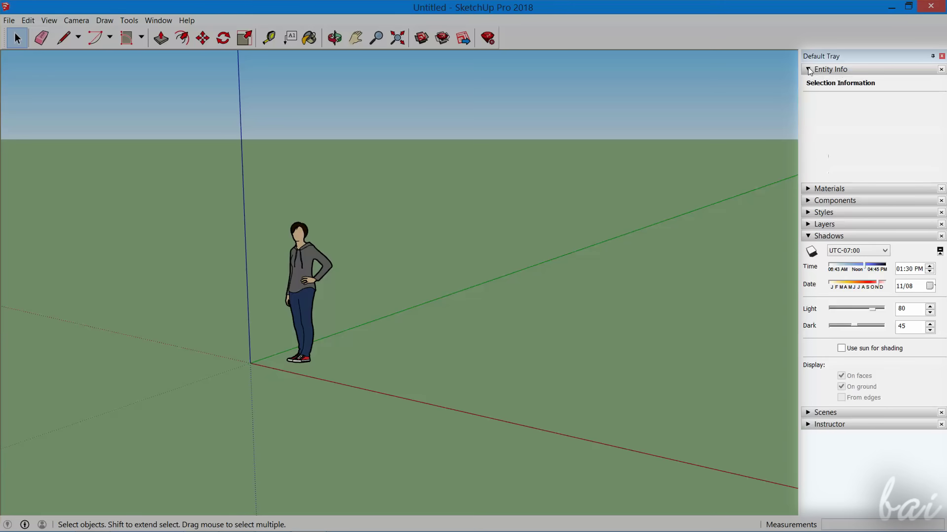
{"action": "left_click", "coordinate": [808, 190]}
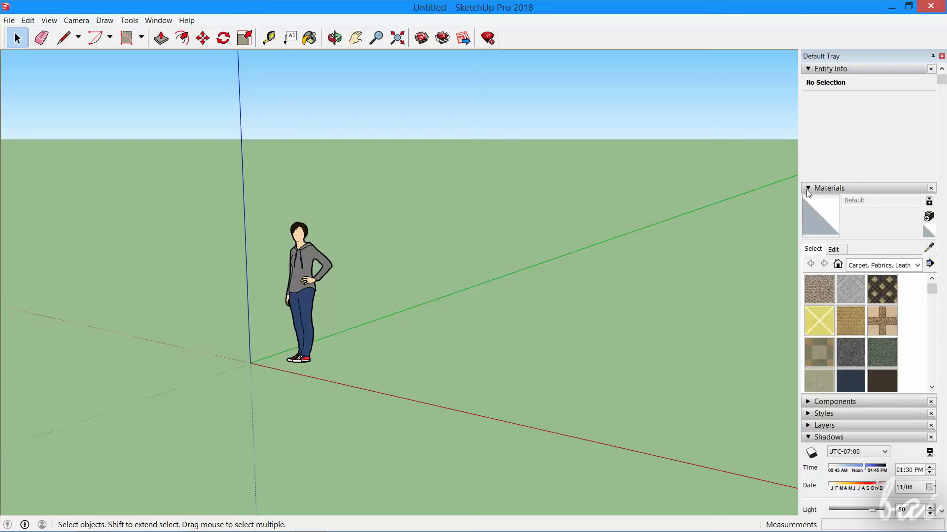
{"action": "left_click", "coordinate": [806, 189]}
{"action": "left_click", "coordinate": [811, 69]}
{"action": "left_click", "coordinate": [811, 94]}
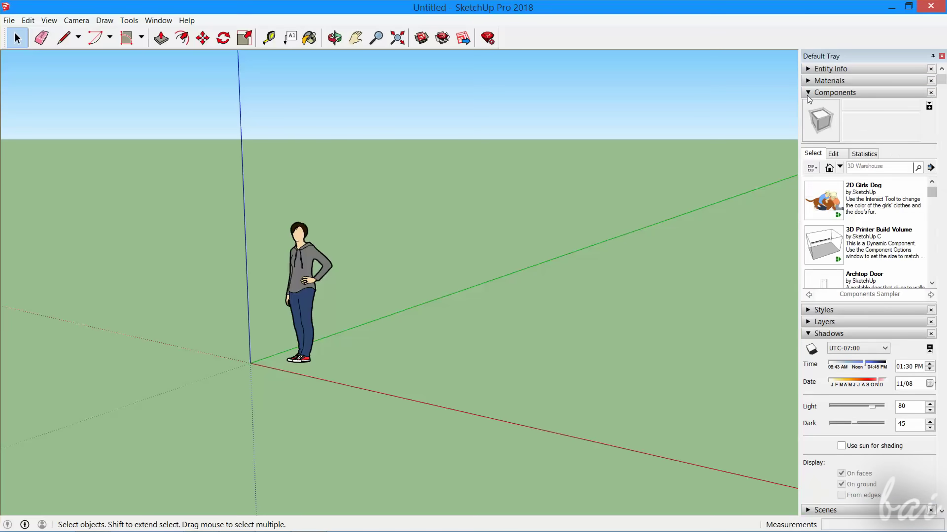
{"action": "left_click", "coordinate": [811, 95]}
{"action": "left_click", "coordinate": [810, 105]}
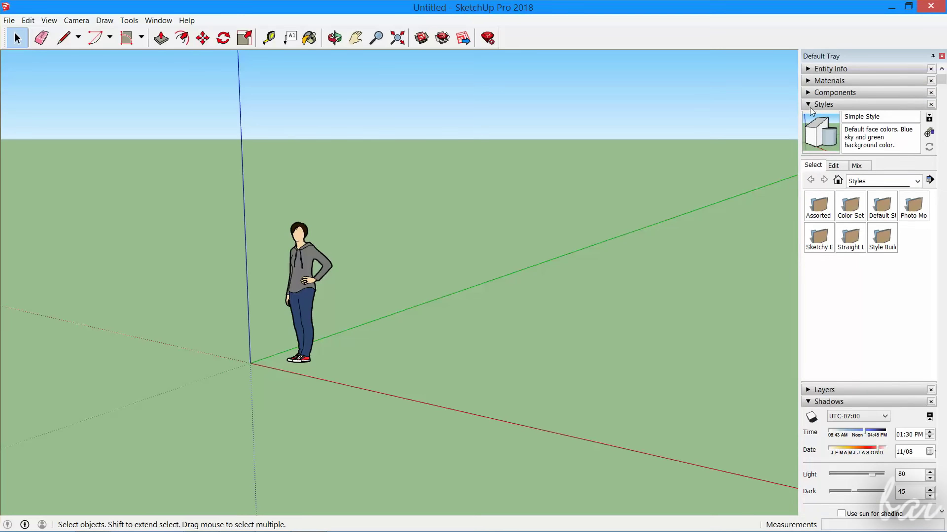
{"action": "left_click", "coordinate": [811, 108]}
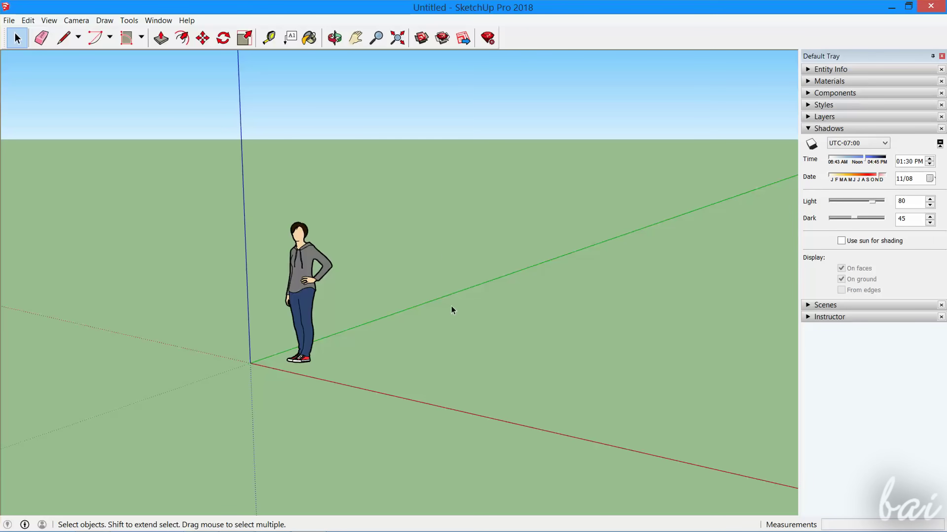
Add the Principal and Construction toolbars from the toolbar context menu.
{"action": "right_click", "coordinate": [534, 32]}
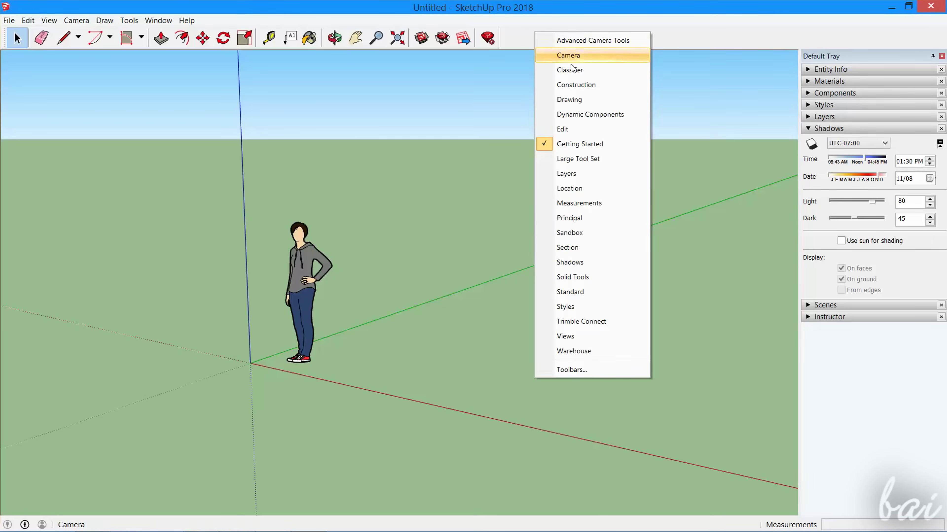
{"action": "left_click", "coordinate": [587, 219]}
{"action": "right_click", "coordinate": [574, 63]}
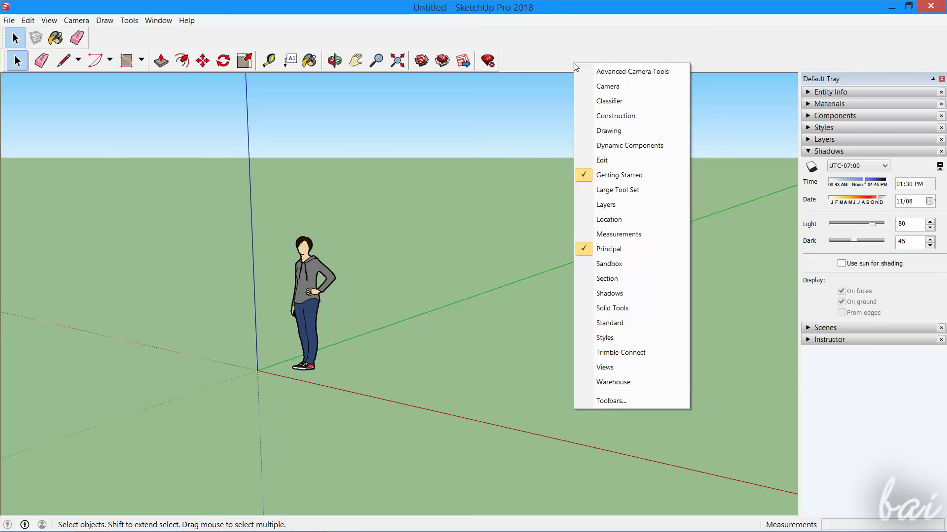
{"action": "left_click", "coordinate": [612, 114]}
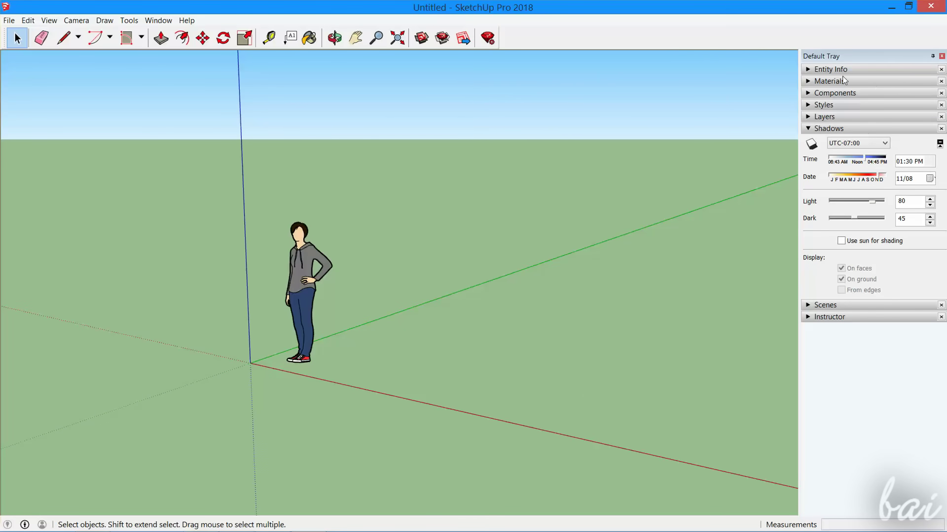
Add a Fog panel to the Default Tray from the Window menu.
{"action": "left_click", "coordinate": [158, 20]}
{"action": "mouse_move", "coordinate": [91, 32]}
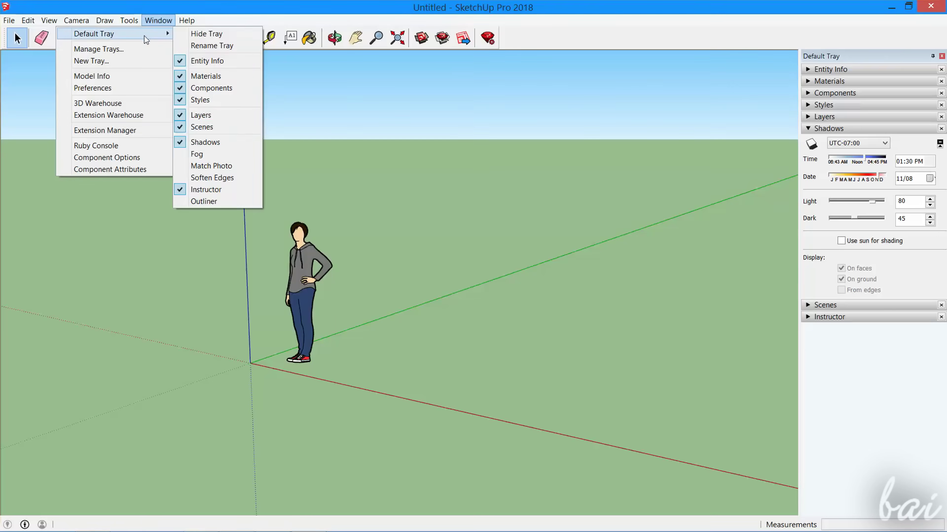
{"action": "left_click", "coordinate": [199, 153]}
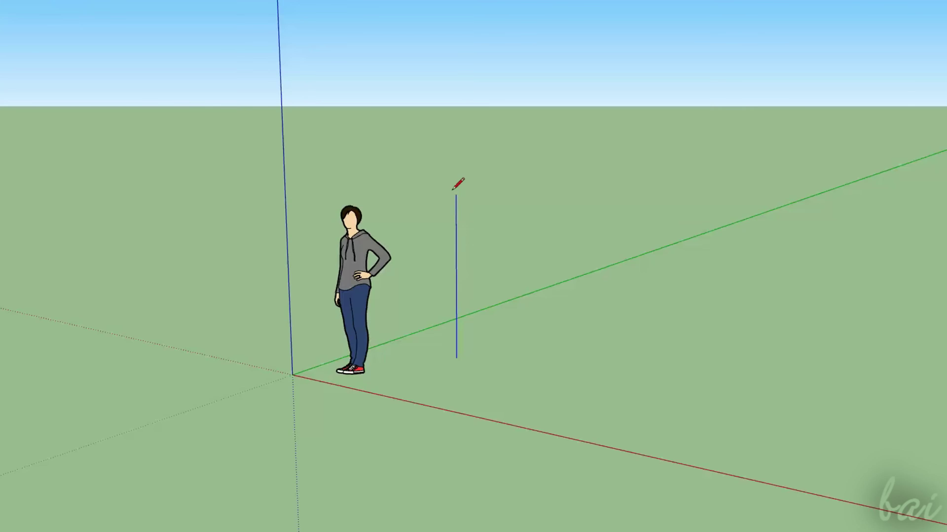
{"action": "left_click", "coordinate": [456, 285]}
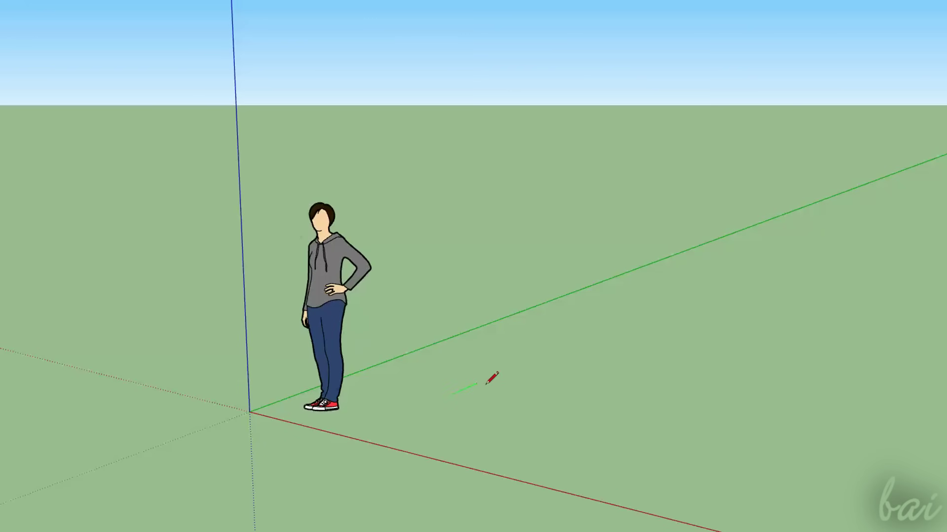
Draw a long ground edge and a closed four-sided outline that fills into a face.
{"action": "left_click", "coordinate": [689, 320]}
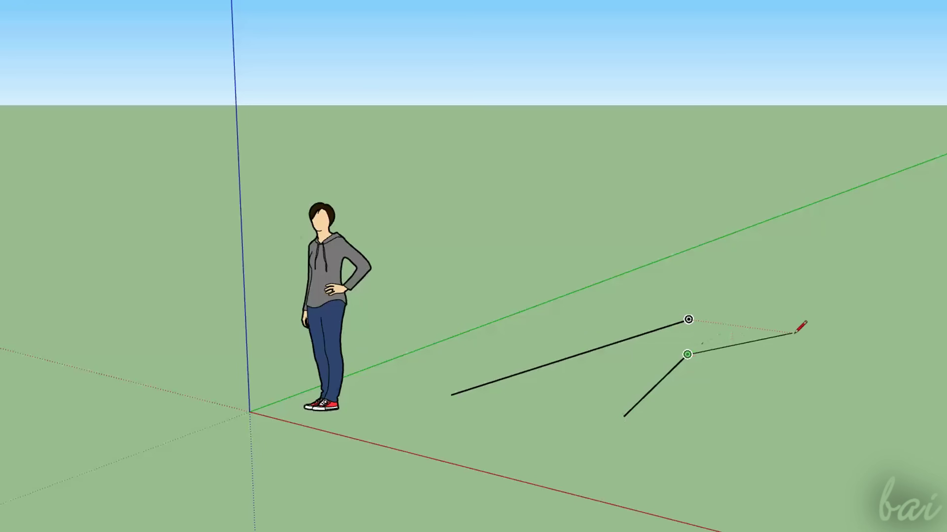
{"action": "left_click", "coordinate": [797, 334]}
{"action": "left_click", "coordinate": [716, 435]}
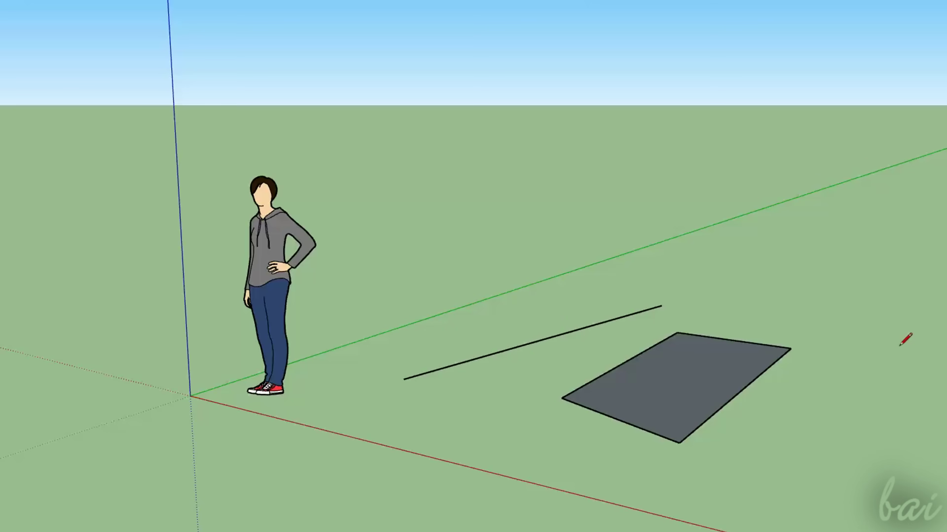
Draw a small rectangle on the ground with the Rectangle tool.
{"action": "left_click", "coordinate": [168, 15]}
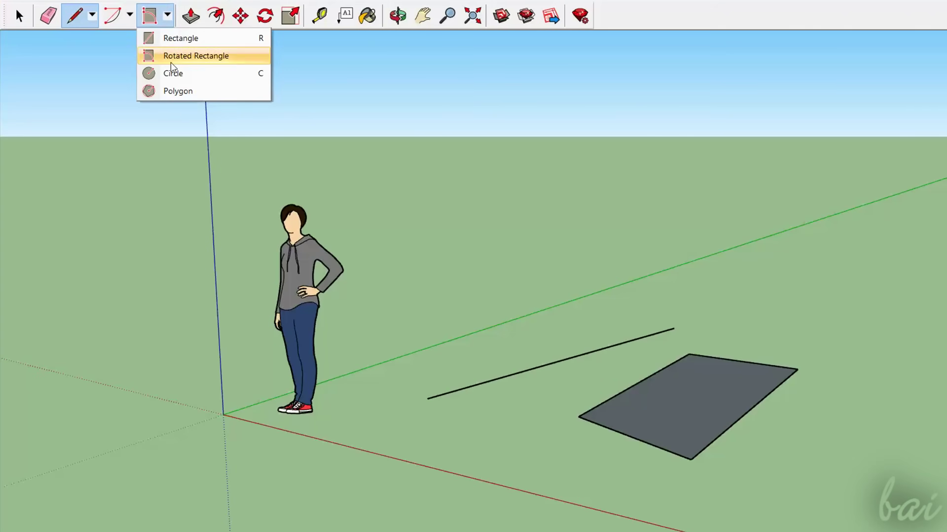
{"action": "left_click", "coordinate": [185, 41]}
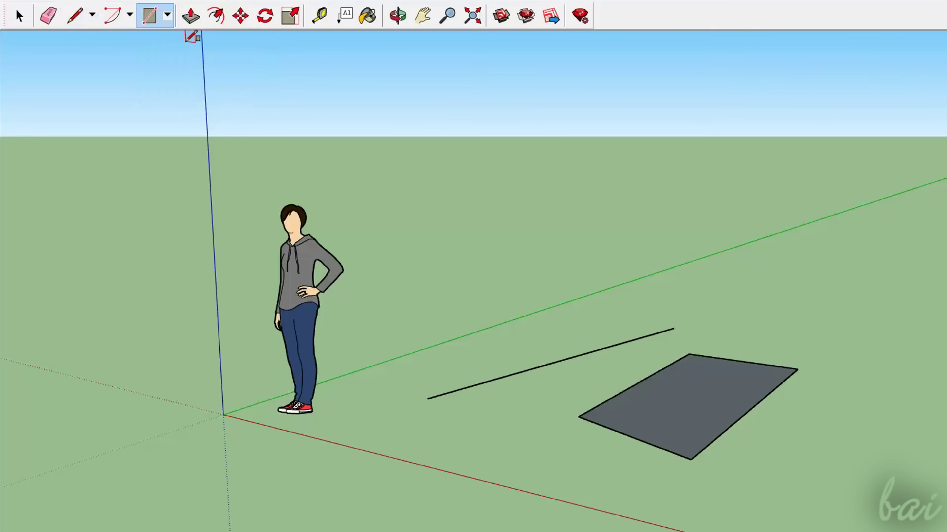
{"action": "scroll", "coordinate": [386, 380], "scroll_direction": "down", "scroll_amount": 2}
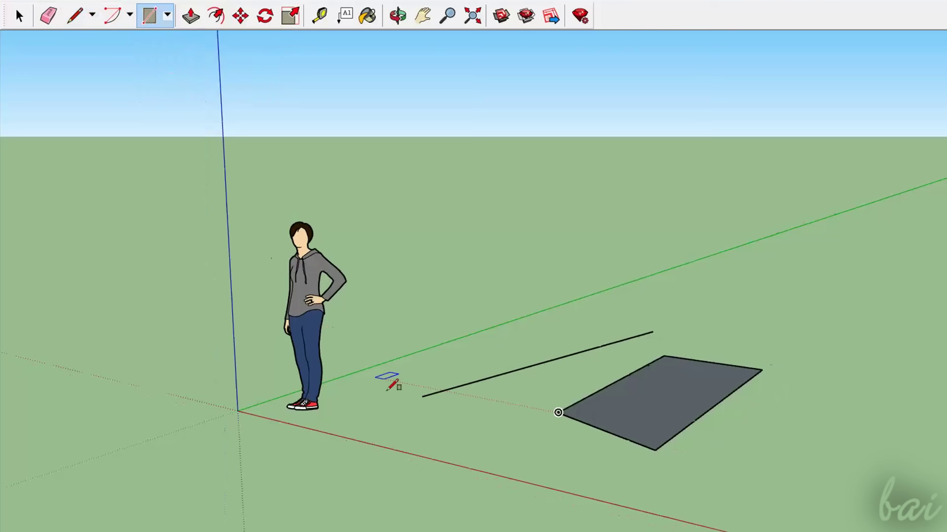
{"action": "left_click", "coordinate": [707, 475]}
{"action": "left_click", "coordinate": [768, 456]}
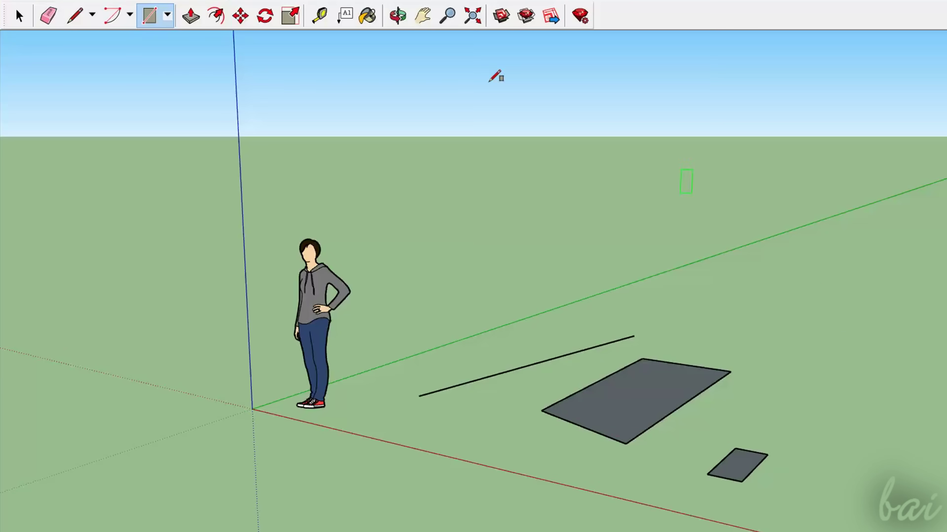
Draw a filled circle on the ground beyond the rectangle.
{"action": "left_click", "coordinate": [167, 14]}
{"action": "left_click", "coordinate": [170, 74]}
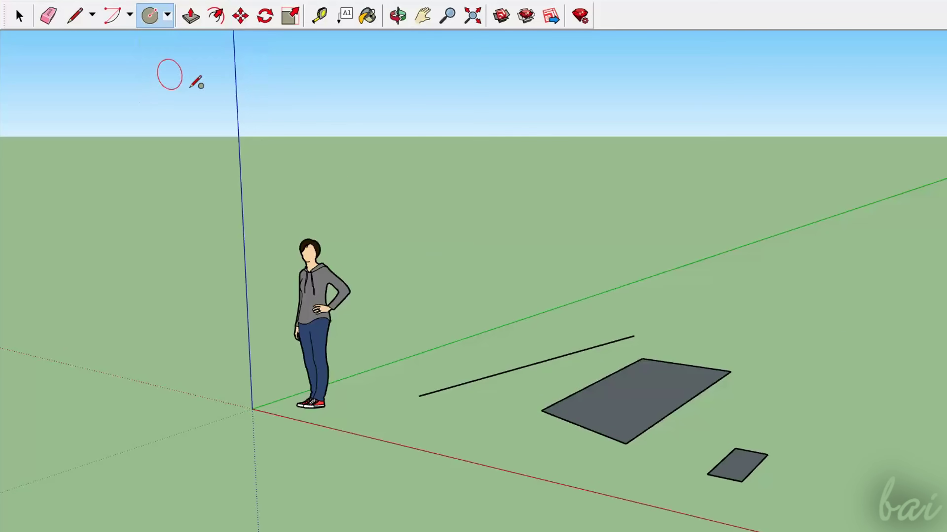
{"action": "left_click", "coordinate": [687, 316]}
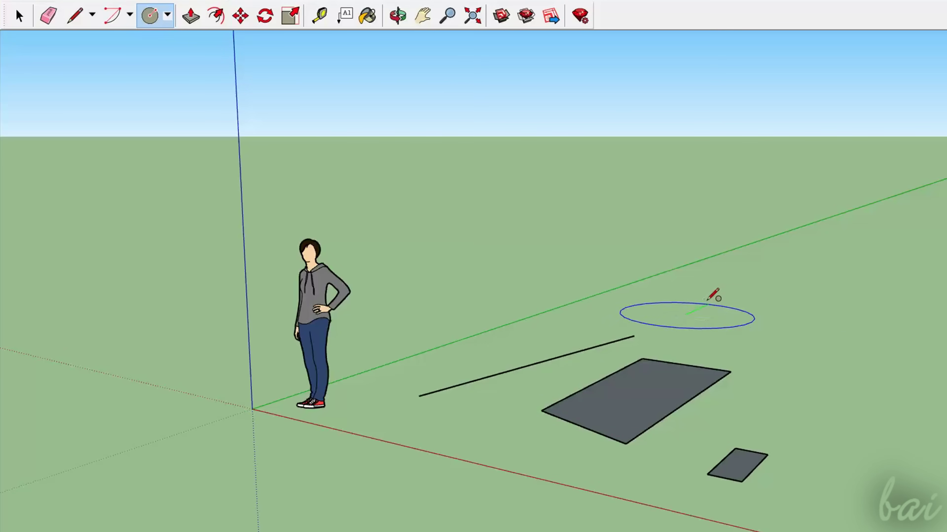
{"action": "left_click", "coordinate": [715, 294]}
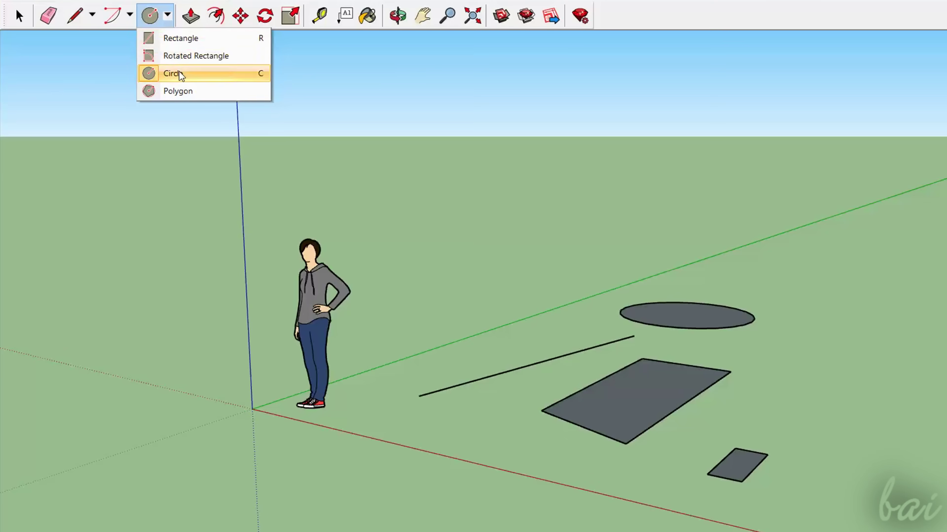
Draw two hexagonal polygons on the ground.
{"action": "left_click", "coordinate": [179, 91]}
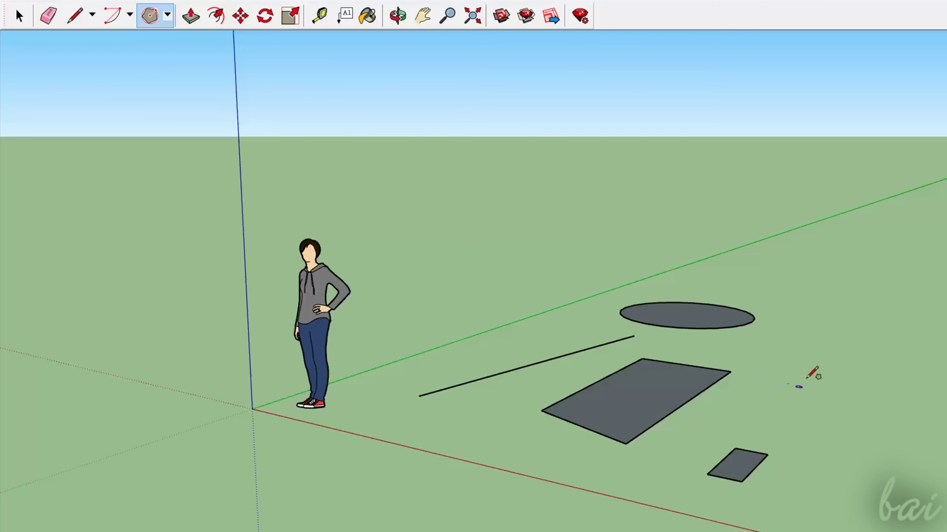
{"action": "left_click", "coordinate": [816, 378]}
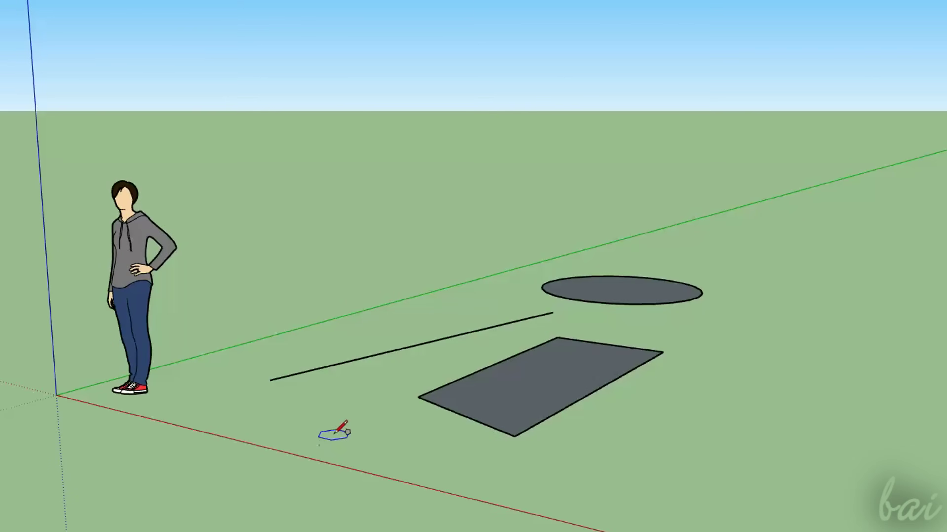
{"action": "left_click", "coordinate": [334, 435]}
{"action": "left_click", "coordinate": [353, 414]}
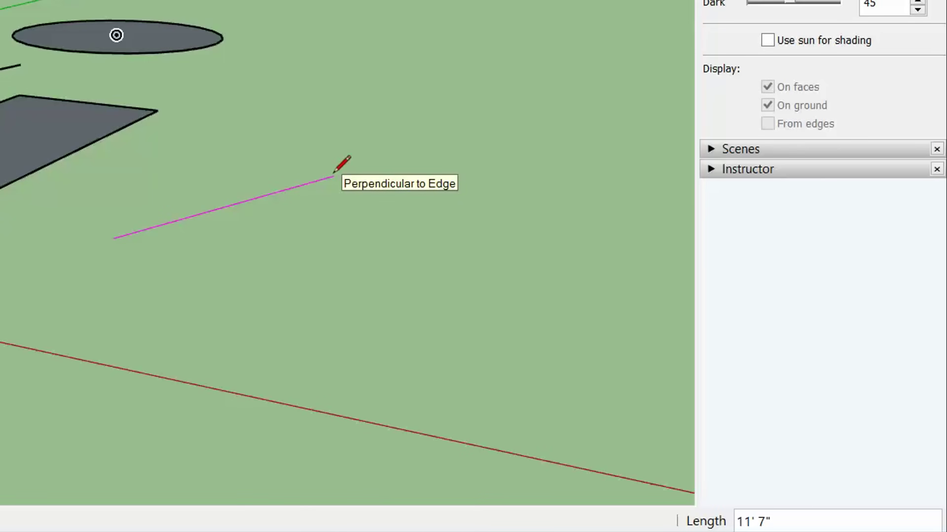
Draw short measured edges, entering a typed length of 2.
{"action": "key", "text": "Return"}
{"action": "type", "text": "20"}
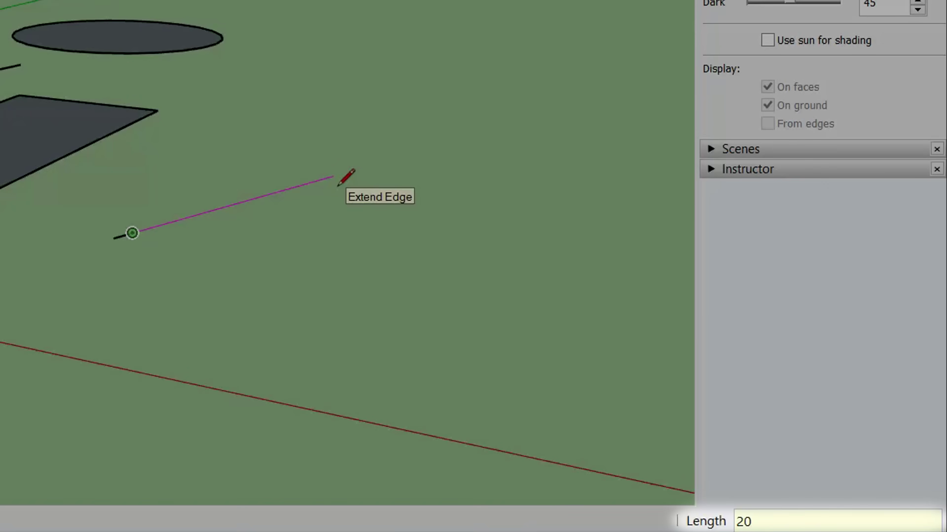
{"action": "key", "text": "Return"}
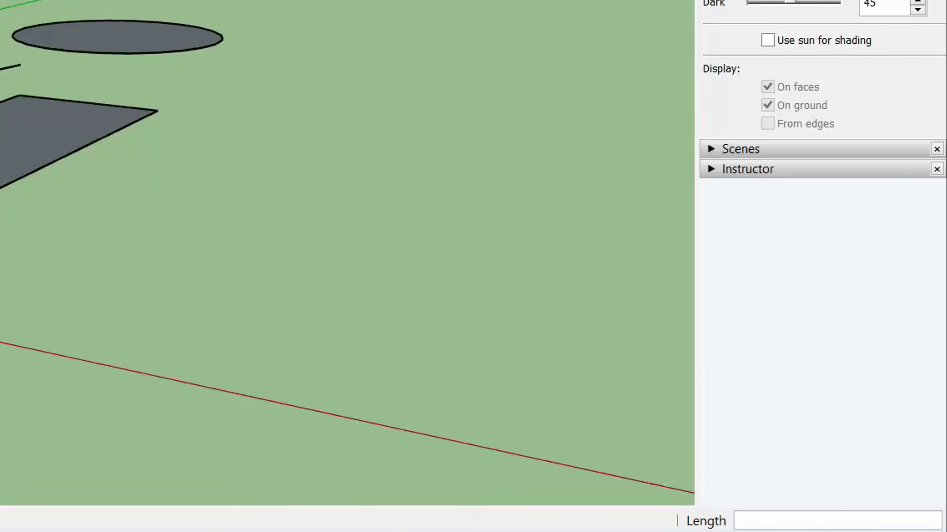
Change the Polygon side count and draw a four-sided polygon on the ground.
{"action": "key", "text": "shift+p"}
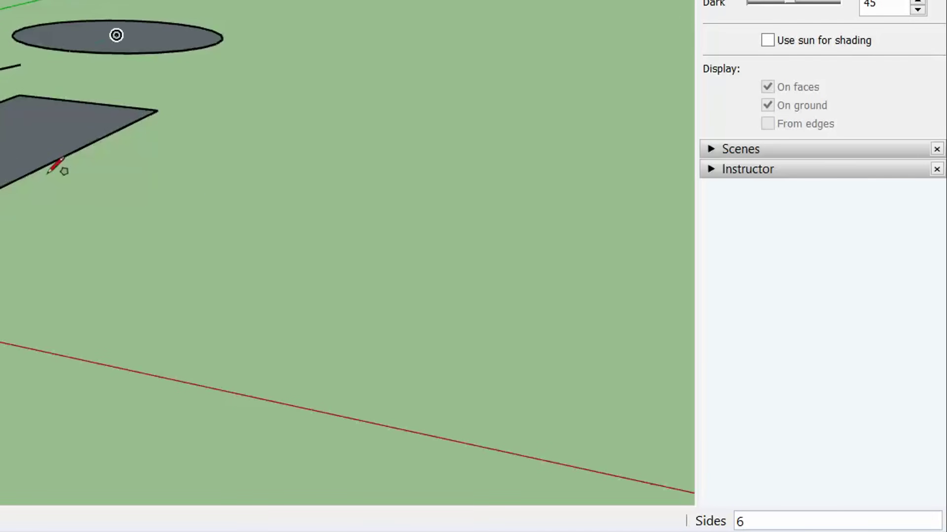
{"action": "type", "text": "5"}
{"action": "key", "text": "Return"}
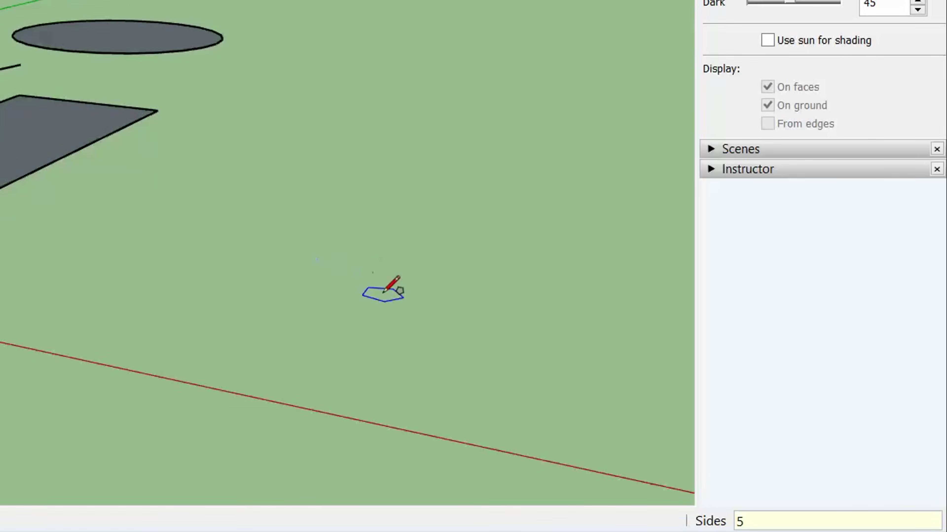
{"action": "type", "text": "7"}
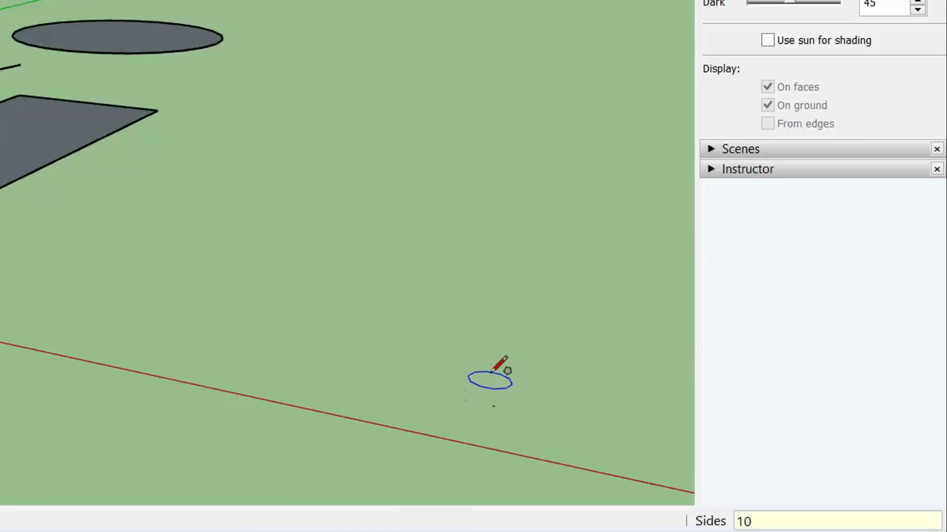
{"action": "left_click", "coordinate": [459, 344]}
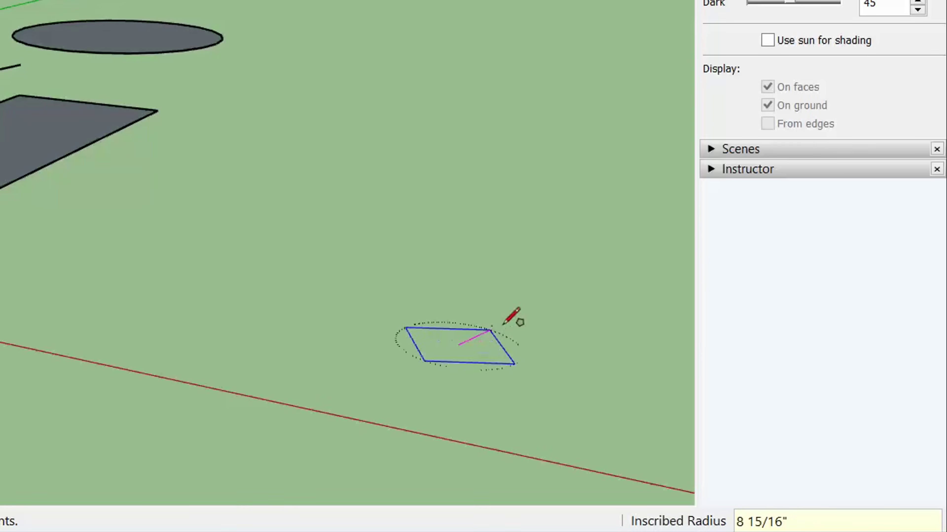
{"action": "left_click", "coordinate": [520, 316]}
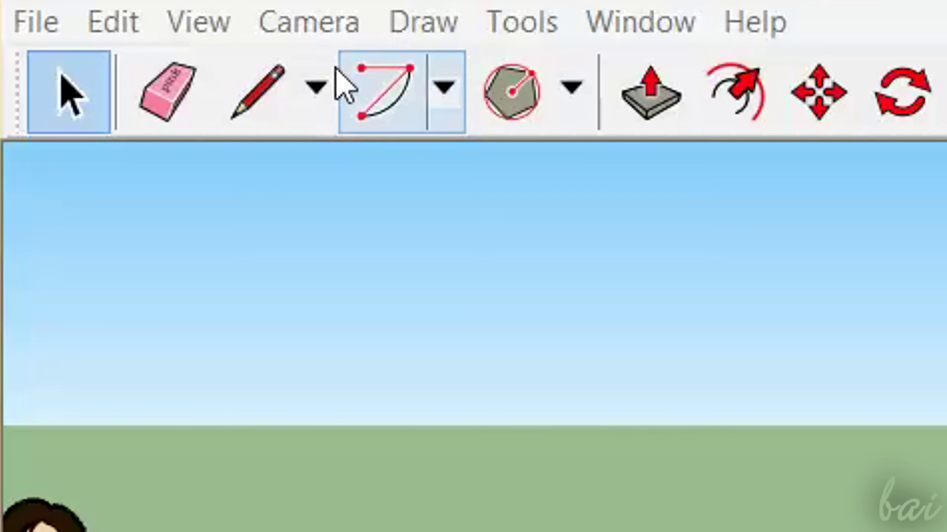
Sketch a freehand zigzag stroke across the ground.
{"action": "left_click", "coordinate": [317, 89]}
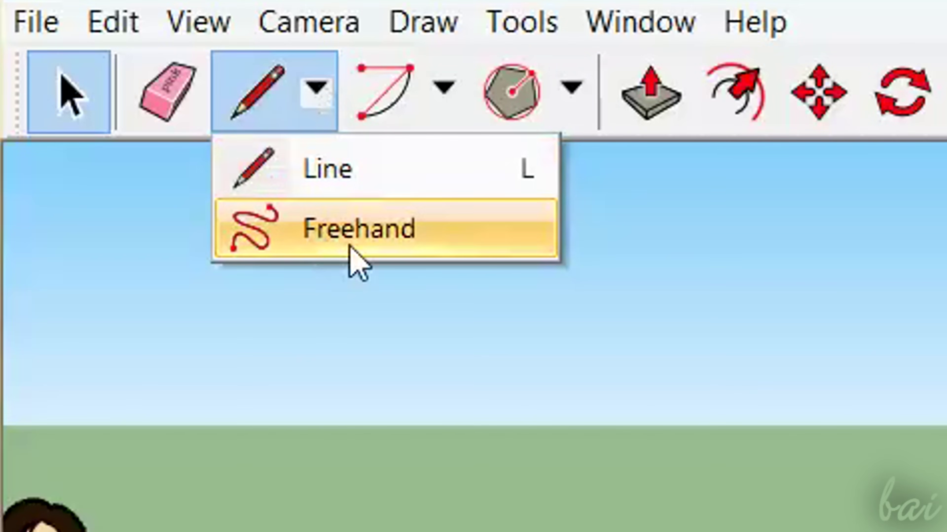
{"action": "left_click", "coordinate": [382, 228]}
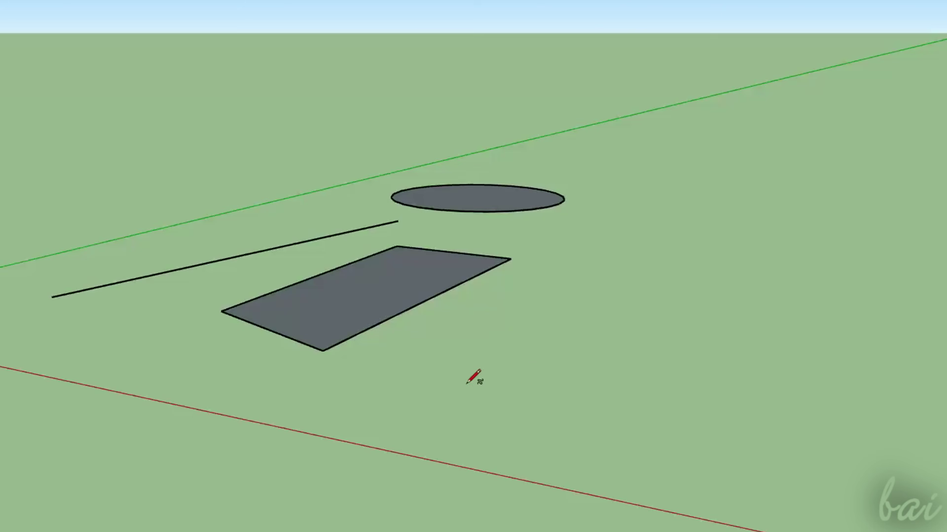
{"action": "left_click_drag", "start_coordinate": [466, 384], "coordinate": [755, 439]}
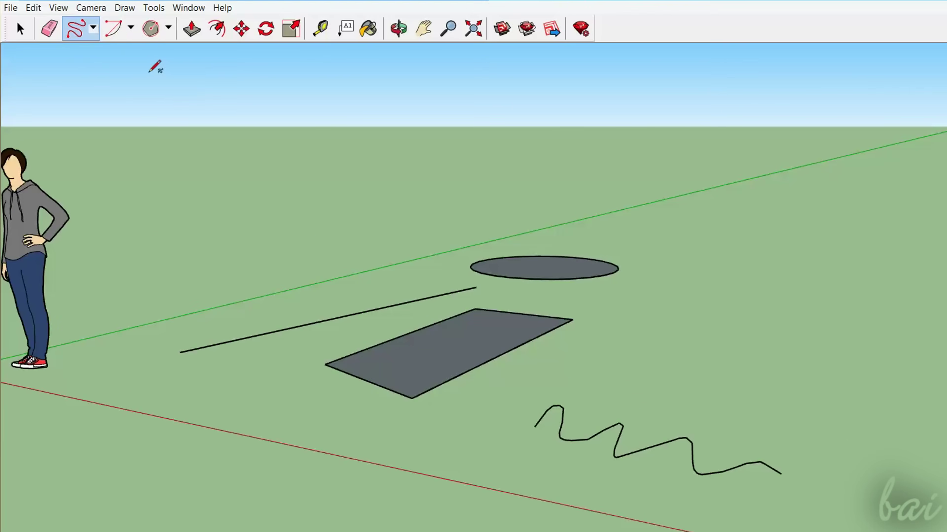
Draw an Arc and a 2 Point Arc on the ground, then collapse the Shadows panel.
{"action": "left_click", "coordinate": [131, 37]}
{"action": "left_click", "coordinate": [132, 50]}
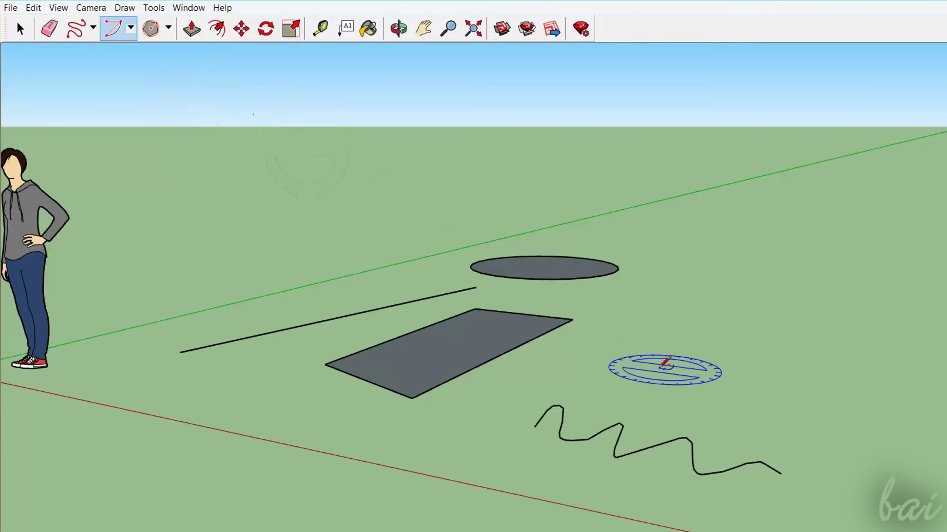
{"action": "left_click", "coordinate": [626, 365]}
{"action": "left_click", "coordinate": [714, 344]}
{"action": "left_click", "coordinate": [775, 384]}
{"action": "left_click", "coordinate": [131, 27]}
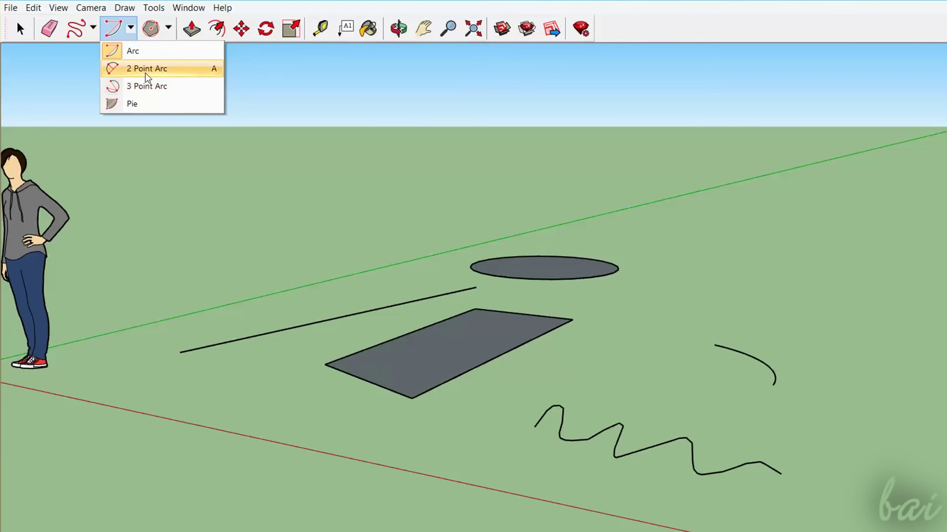
{"action": "left_click", "coordinate": [138, 67]}
{"action": "left_click", "coordinate": [874, 353]}
{"action": "left_click", "coordinate": [829, 370]}
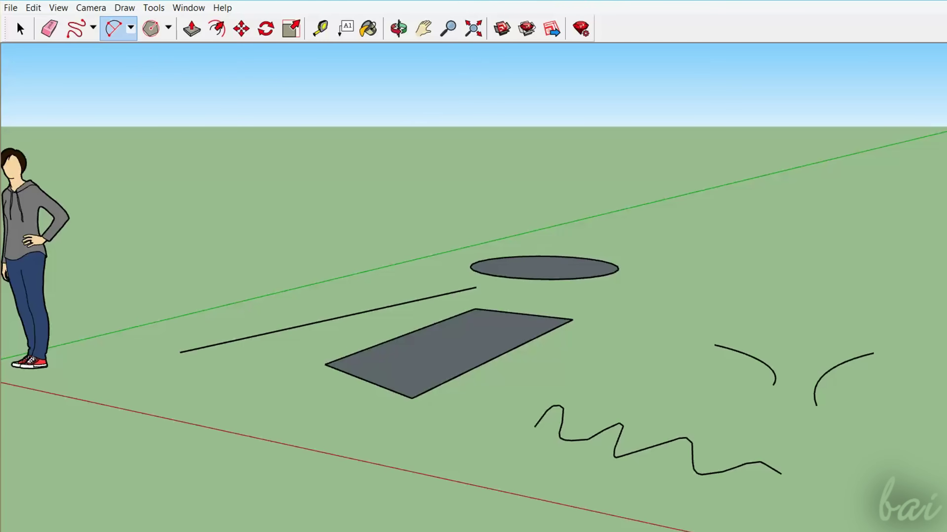
{"action": "left_click", "coordinate": [770, 105]}
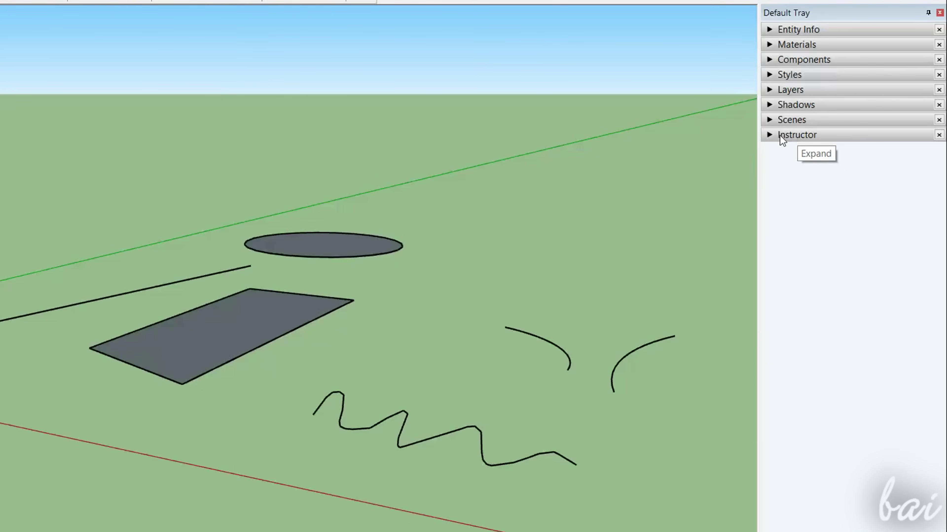
Expand the Instructor panel, cycle tools with the A and F shortcuts, then return to Select.
{"action": "left_click", "coordinate": [768, 138]}
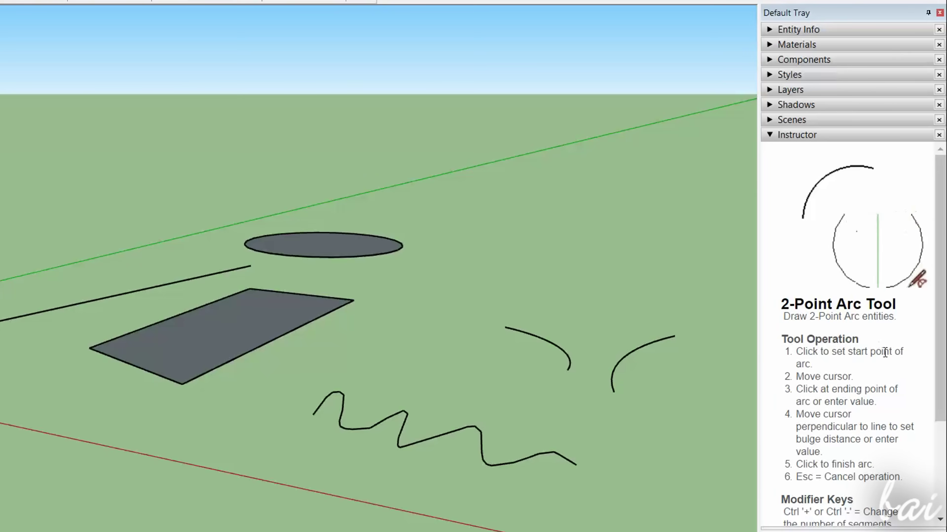
{"action": "key", "text": "a"}
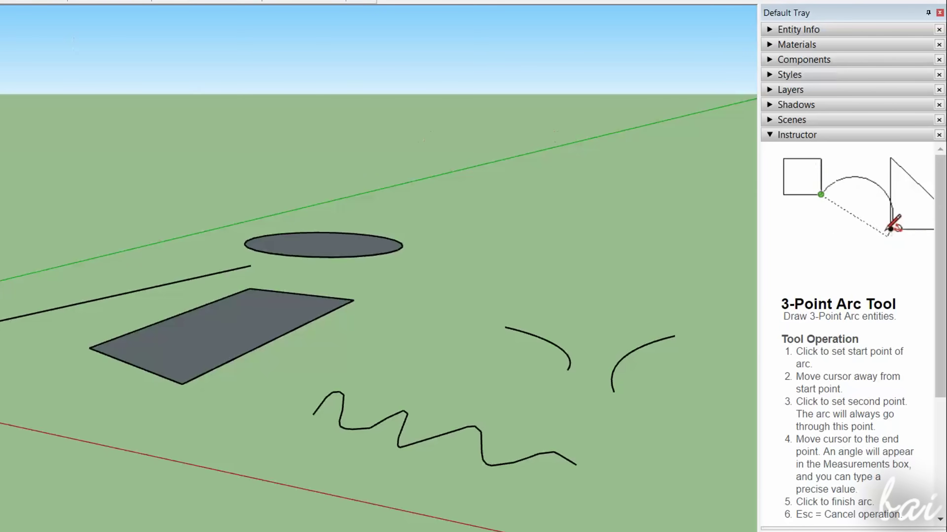
{"action": "key", "text": "f"}
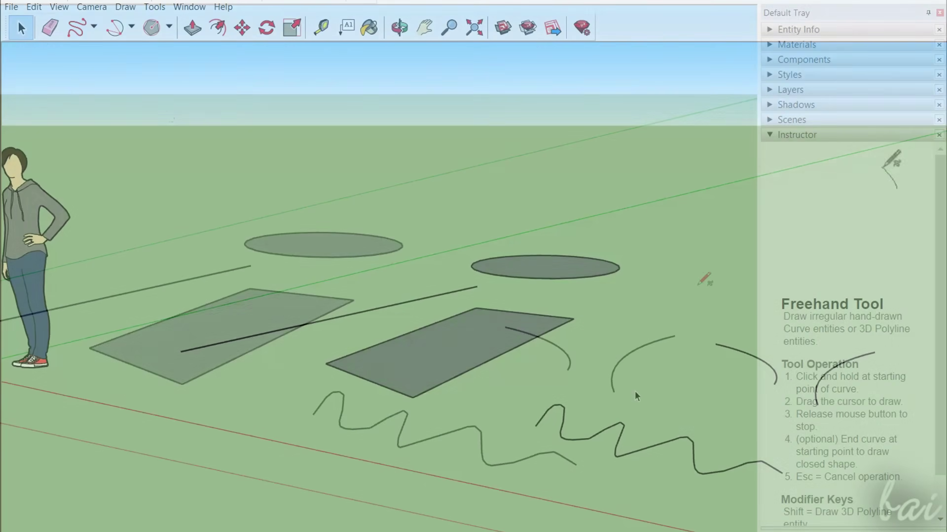
{"action": "key", "text": "space"}
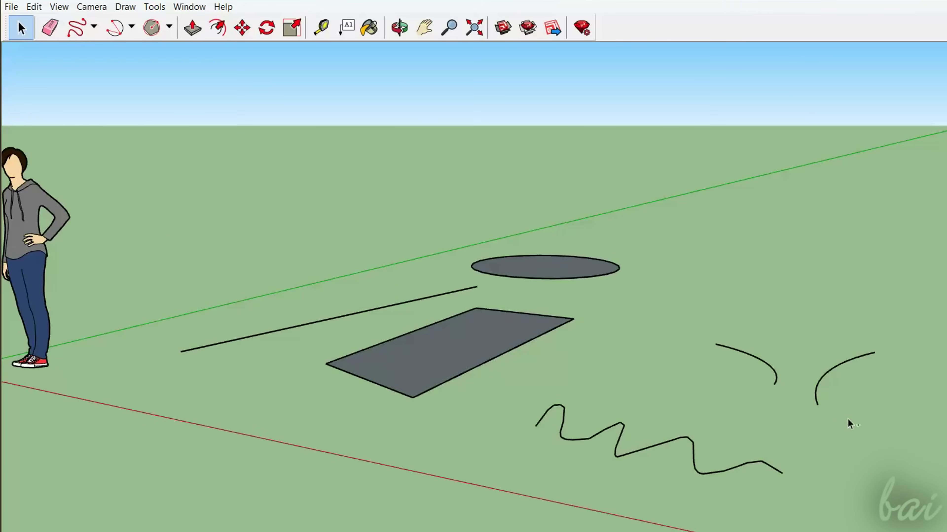
{"action": "key", "text": "ctrl+z"}
{"action": "key", "text": "ctrl+z"}
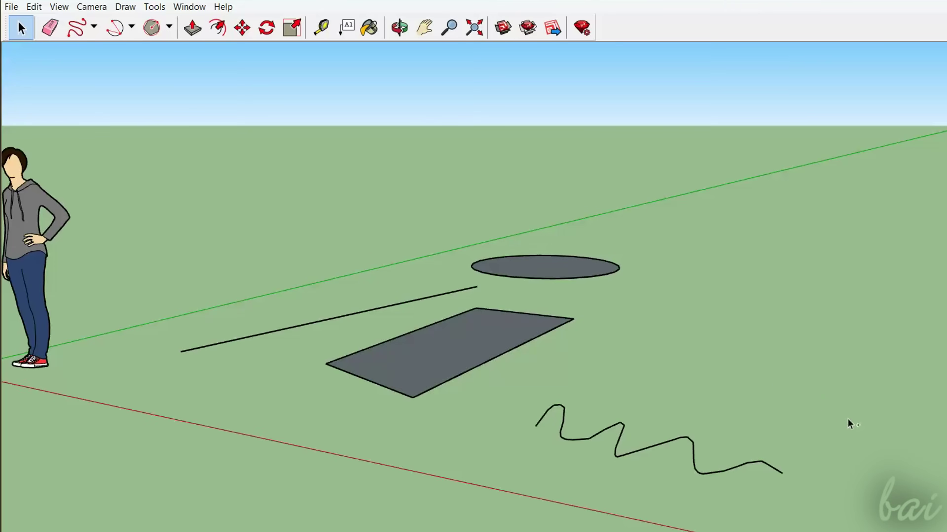
{"action": "key", "text": "ctrl+z"}
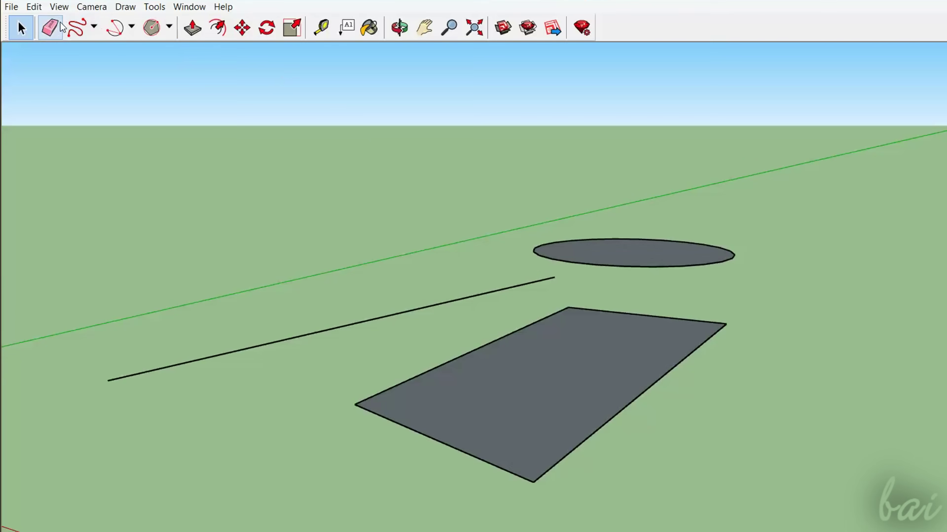
{"action": "left_click", "coordinate": [59, 26]}
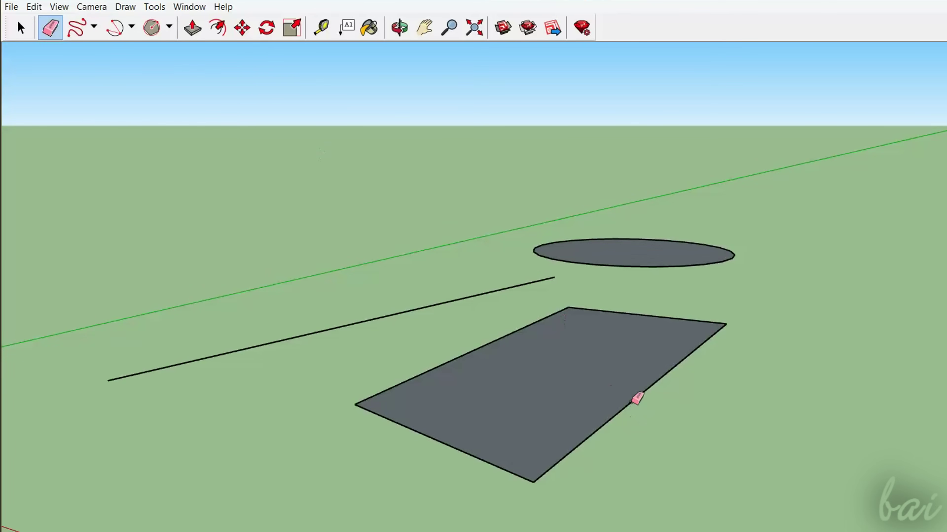
{"action": "left_click", "coordinate": [635, 400]}
{"action": "left_click", "coordinate": [467, 451]}
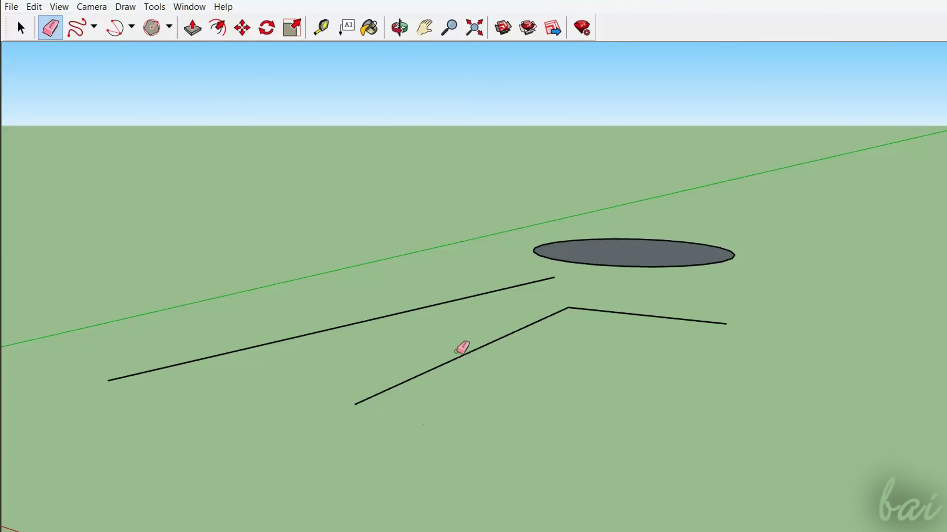
{"action": "left_click", "coordinate": [465, 353]}
{"action": "left_click", "coordinate": [638, 314]}
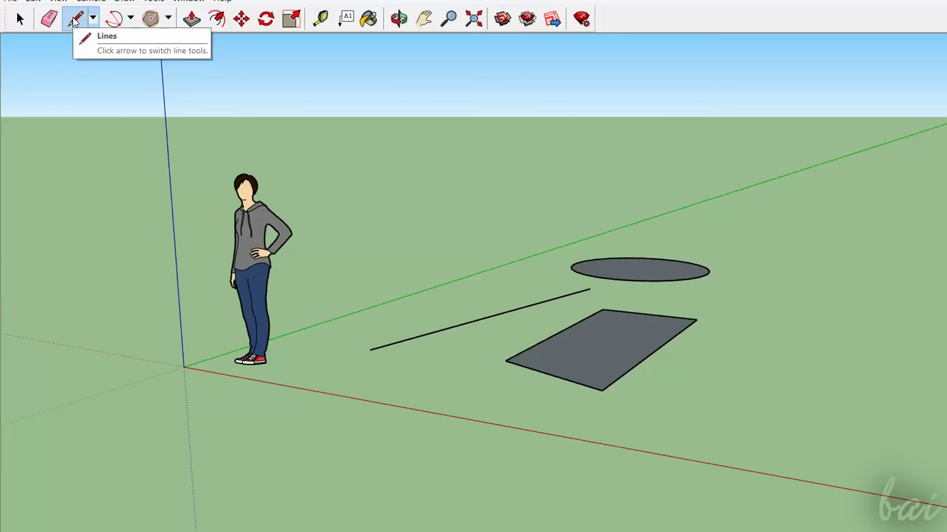
Draw a four-sided base face on the ground and split it with both diagonals.
{"action": "left_click", "coordinate": [565, 433]}
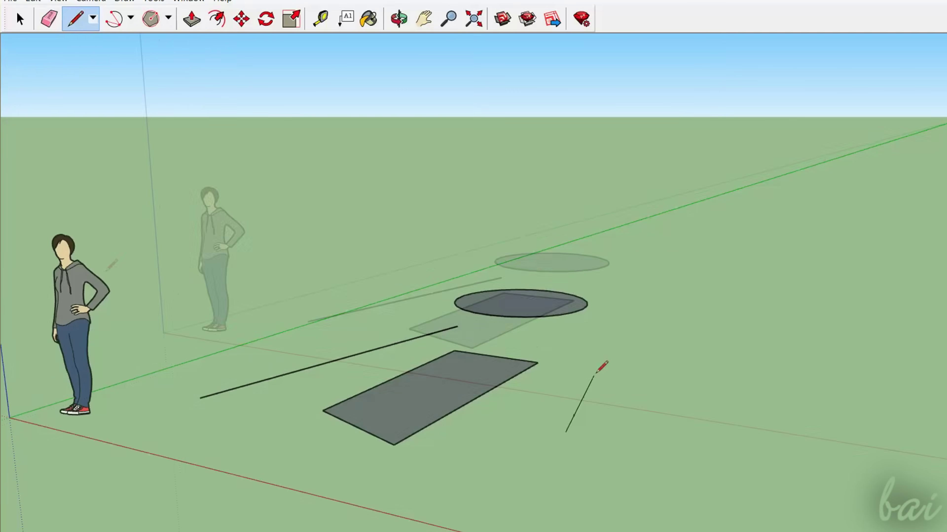
{"action": "left_click", "coordinate": [605, 372]}
{"action": "left_click", "coordinate": [704, 386]}
{"action": "left_click", "coordinate": [675, 452]}
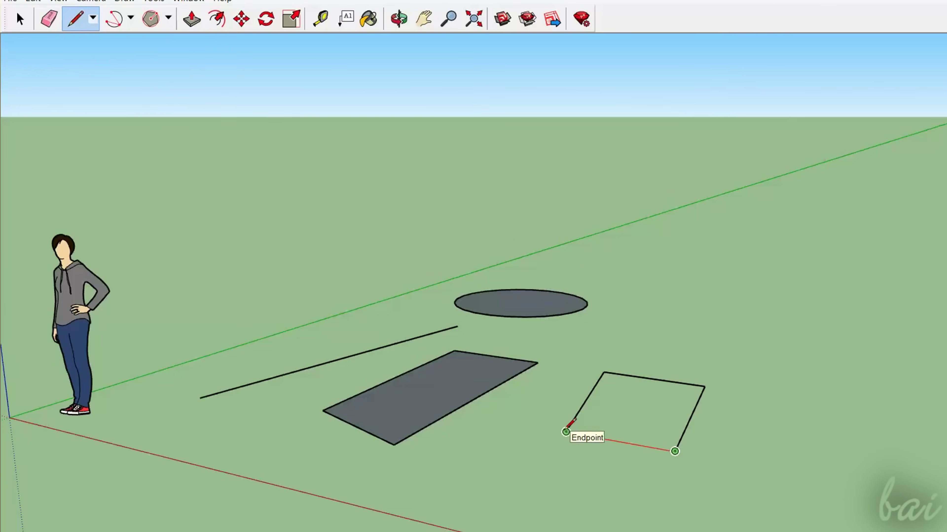
{"action": "left_click", "coordinate": [566, 433]}
{"action": "left_click", "coordinate": [566, 432]}
{"action": "left_click", "coordinate": [704, 387]}
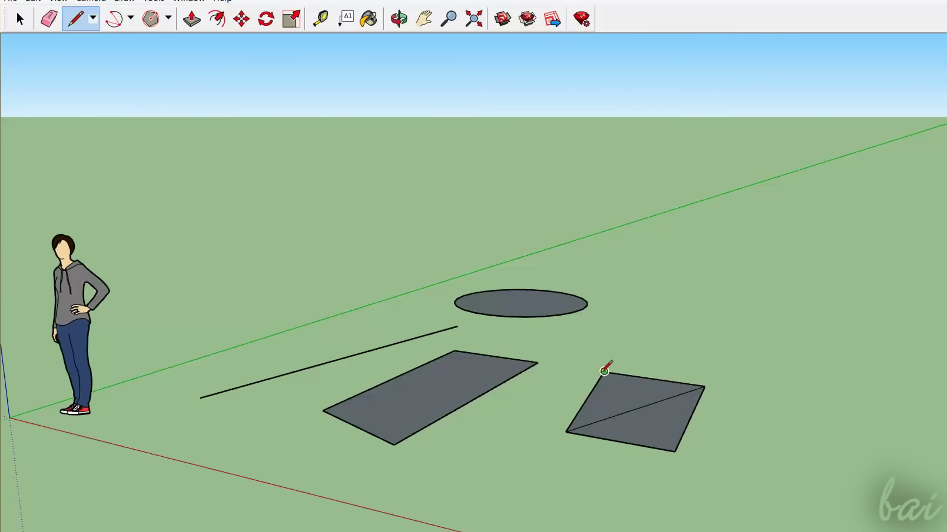
{"action": "left_click", "coordinate": [604, 372]}
{"action": "left_click", "coordinate": [675, 452]}
Raise edges from the centre to an apex and connect it to every base corner.
{"action": "left_click", "coordinate": [640, 310]}
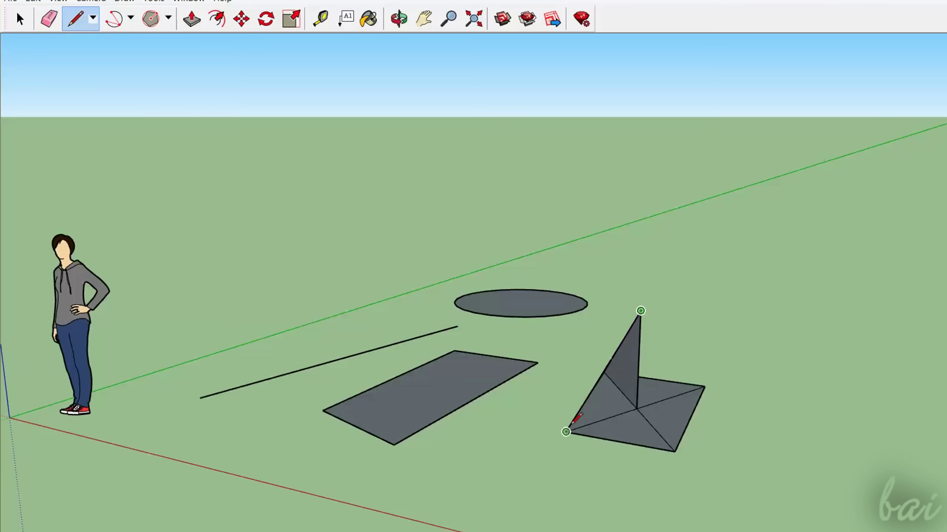
{"action": "left_click", "coordinate": [566, 433]}
{"action": "left_click", "coordinate": [641, 310]}
{"action": "left_click", "coordinate": [704, 386]}
{"action": "left_click", "coordinate": [640, 310]}
{"action": "middle_click_drag", "start_coordinate": [785, 306], "coordinate": [698, 460]}
Select the pyramid's front edges and face and move them to reshape the pyramid.
{"action": "key", "text": "space"}
{"action": "left_click", "coordinate": [698, 459]}
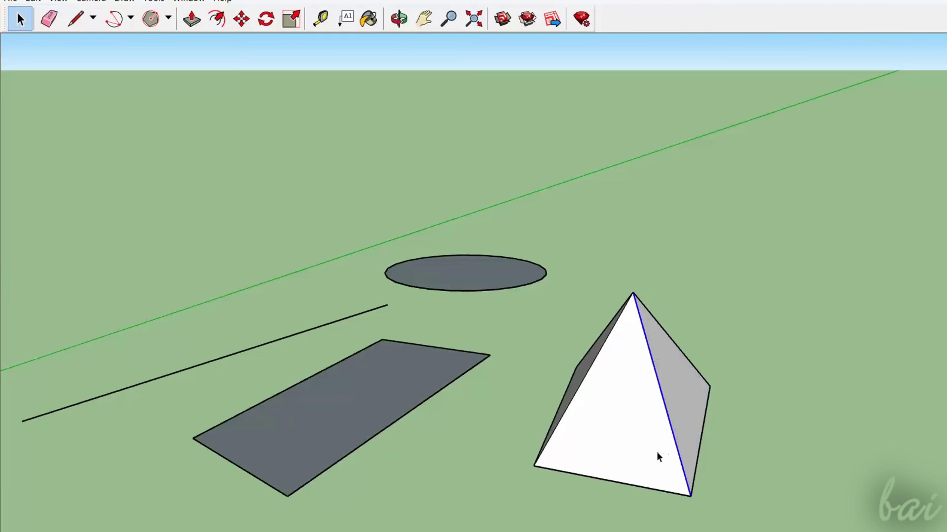
{"action": "left_click", "coordinate": [681, 457]}
{"action": "left_click", "coordinate": [655, 421]}
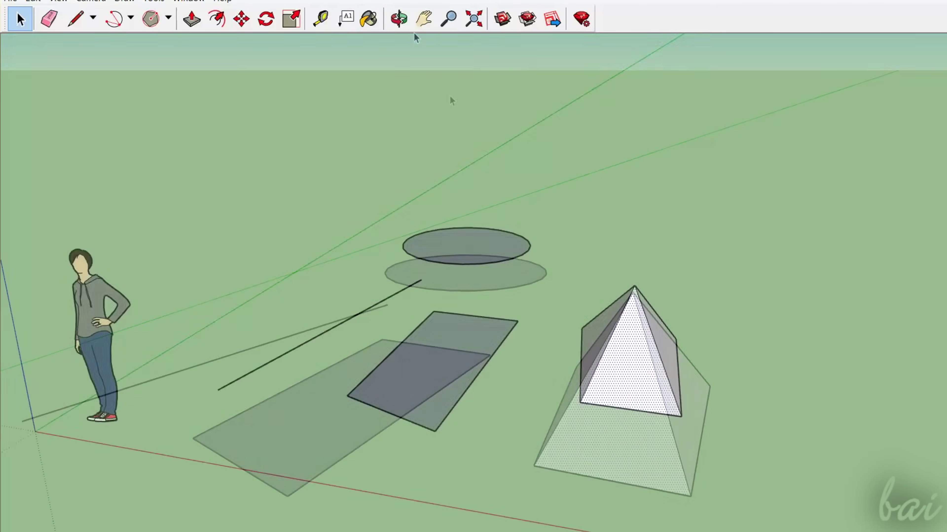
{"action": "key", "text": "m"}
{"action": "mouse_move", "coordinate": [636, 353]}
{"action": "left_mouse_down"}
{"action": "mouse_move", "coordinate": [617, 454]}
{"action": "mouse_move", "coordinate": [460, 386]}
{"action": "mouse_move", "coordinate": [672, 205]}
{"action": "mouse_move", "coordinate": [743, 292]}
{"action": "mouse_move", "coordinate": [551, 423]}
{"action": "mouse_move", "coordinate": [623, 353]}
{"action": "left_mouse_up"}
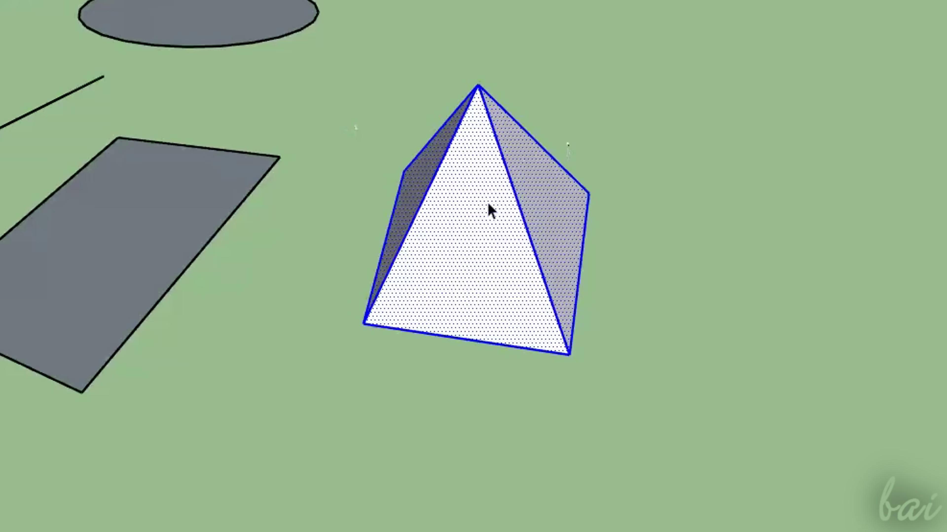
Make the pyramid a group and move the group slightly to the right.
{"action": "right_click", "coordinate": [489, 210]}
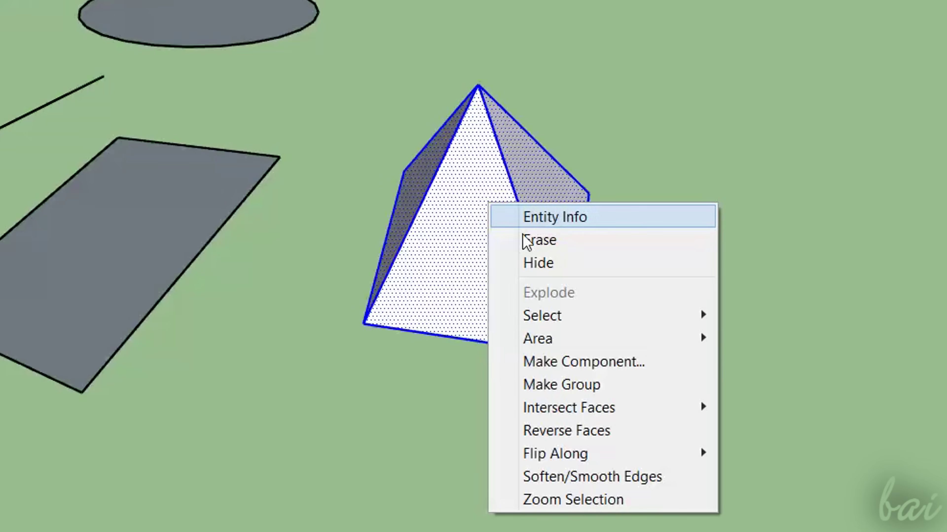
{"action": "left_click", "coordinate": [580, 385]}
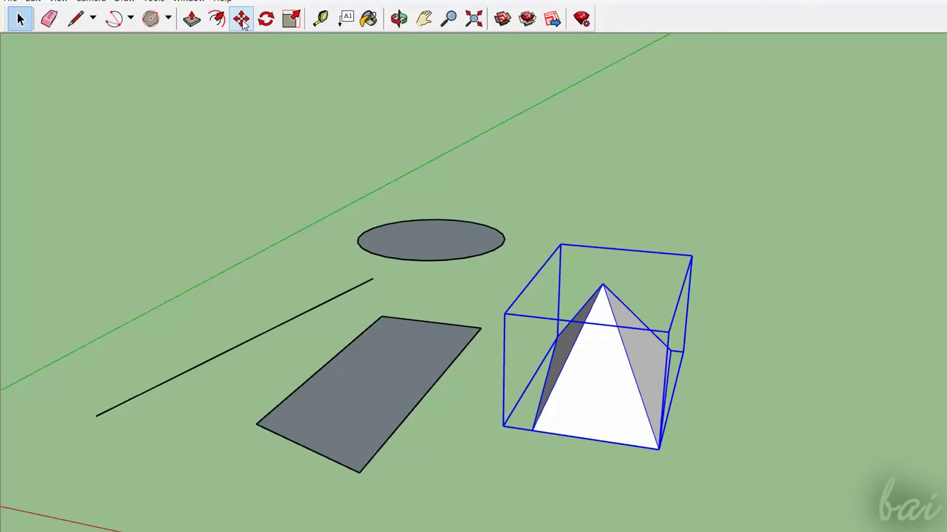
{"action": "left_click", "coordinate": [242, 18]}
{"action": "left_click", "coordinate": [593, 380]}
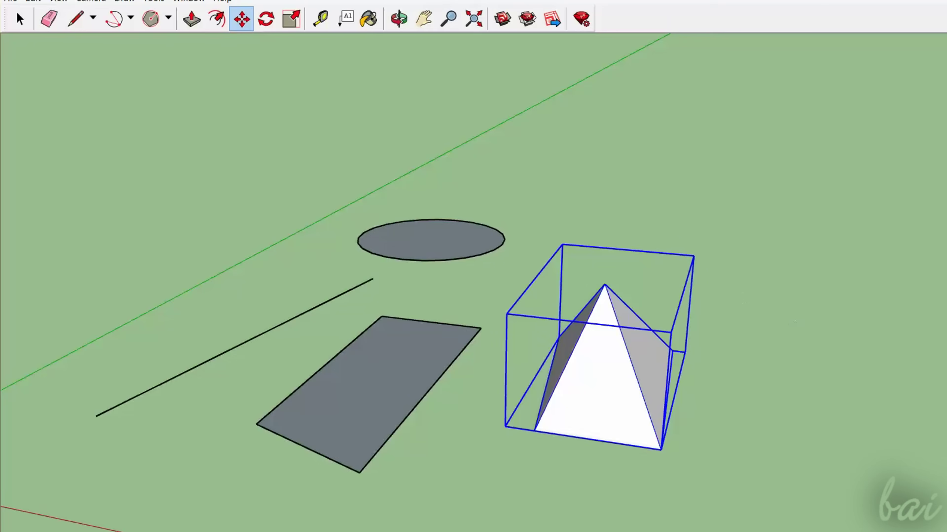
Drop the pyramid group slightly right, then Push/Pull the circle upward into a short cylinder.
{"action": "left_click", "coordinate": [597, 436]}
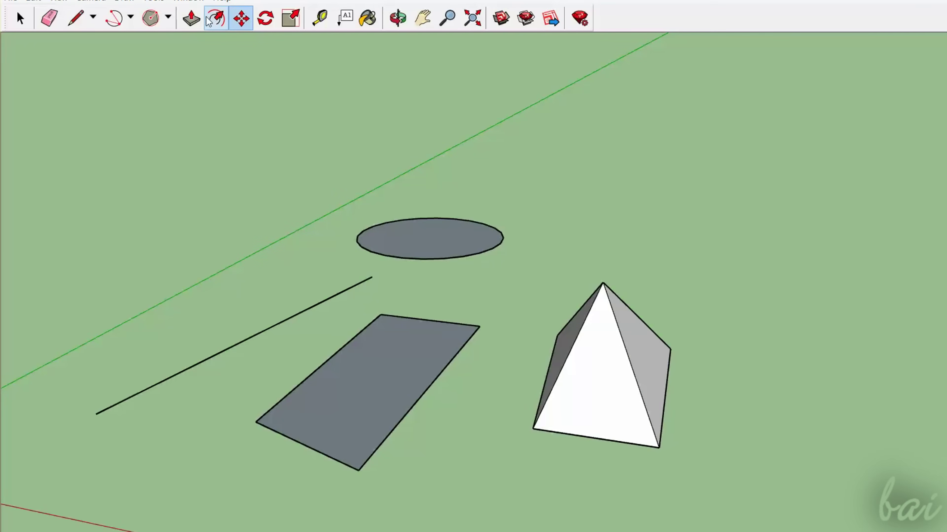
{"action": "left_click", "coordinate": [197, 20]}
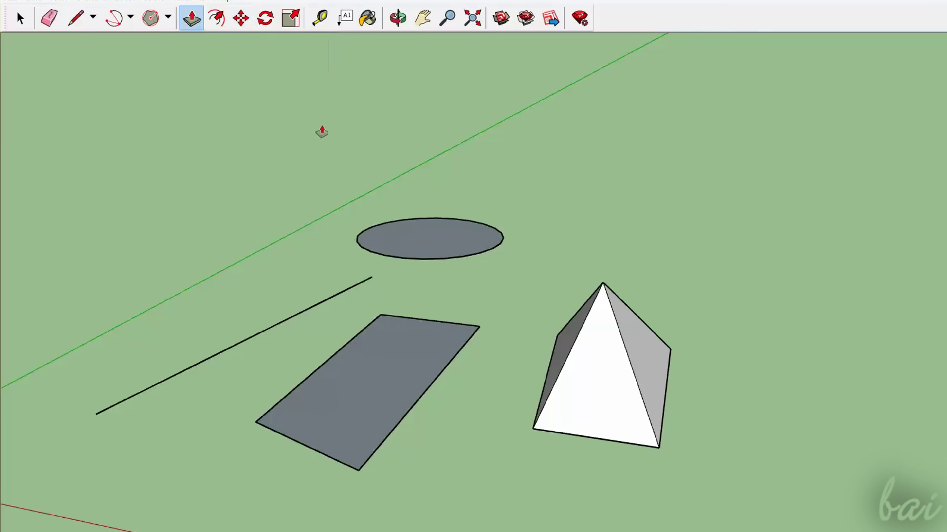
{"action": "scroll", "coordinate": [373, 209], "scroll_direction": "up", "scroll_amount": 5}
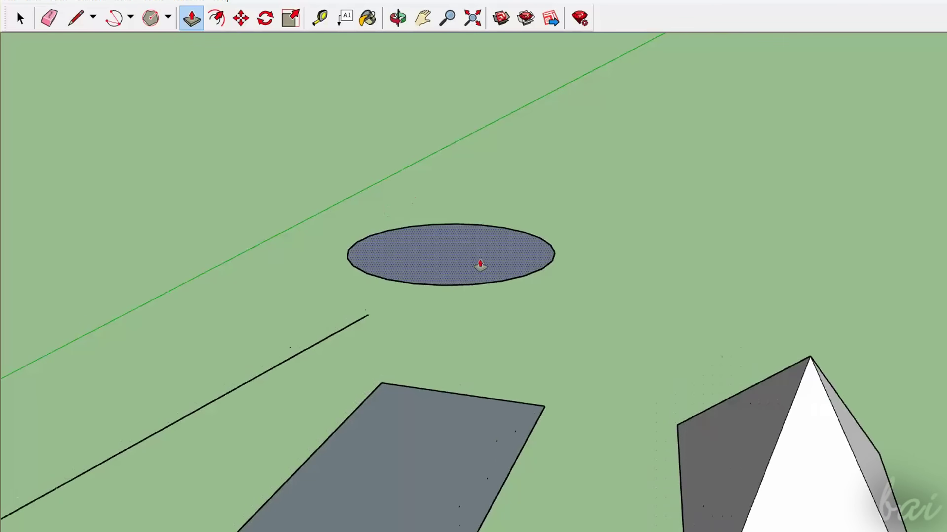
{"action": "left_click", "coordinate": [462, 252]}
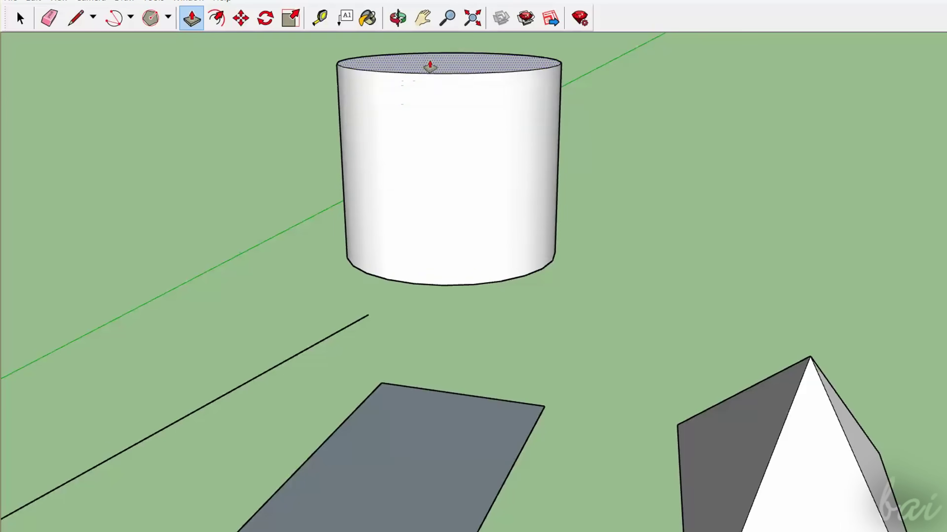
{"action": "left_click", "coordinate": [439, 159]}
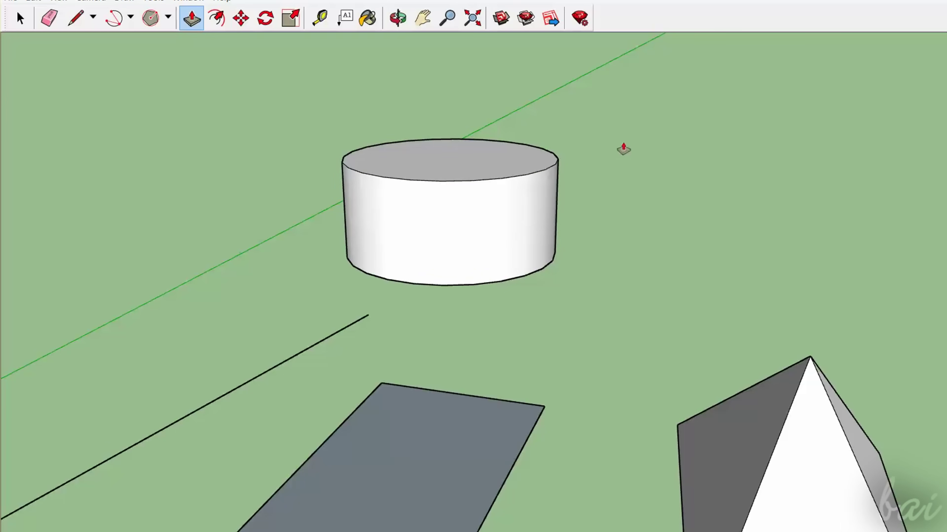
{"action": "left_click", "coordinate": [458, 161]}
{"action": "left_click", "coordinate": [437, 160]}
{"action": "scroll", "coordinate": [470, 203], "scroll_direction": "down", "scroll_amount": 4}
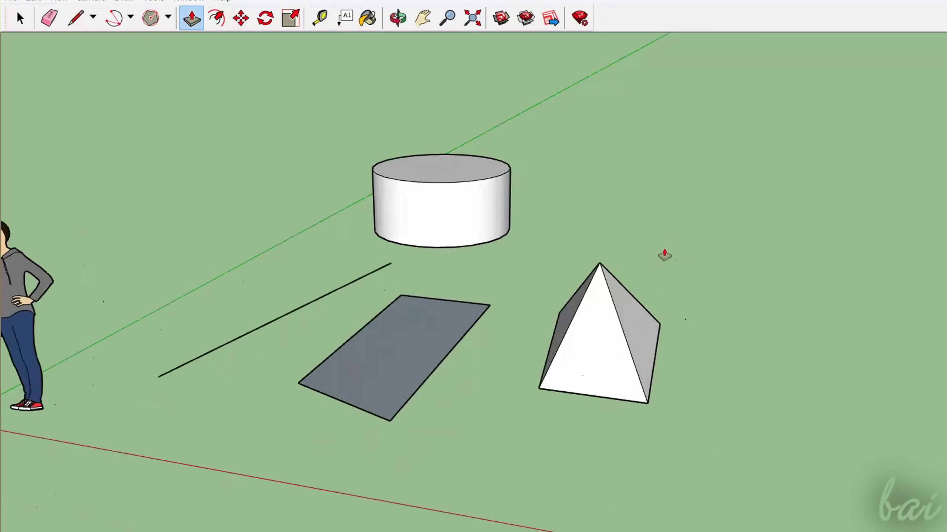
{"action": "scroll", "coordinate": [681, 277], "scroll_direction": "up", "scroll_amount": 2}
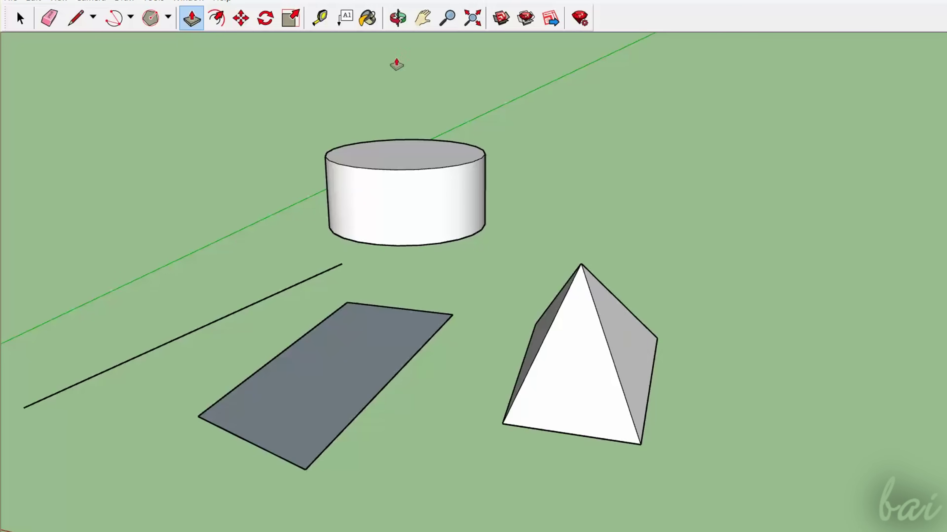
Explode the pyramid group back into loose geometry.
{"action": "left_click", "coordinate": [20, 18]}
{"action": "right_click", "coordinate": [622, 339]}
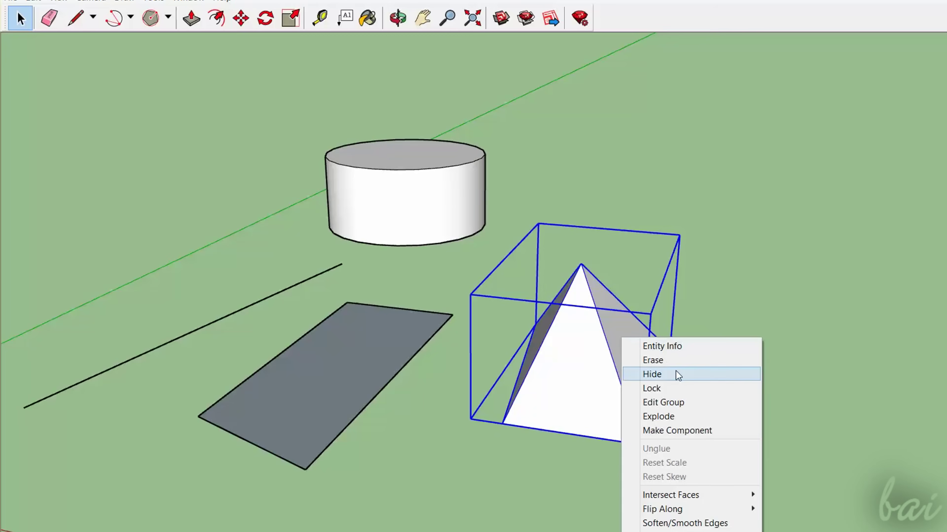
{"action": "left_click", "coordinate": [668, 417]}
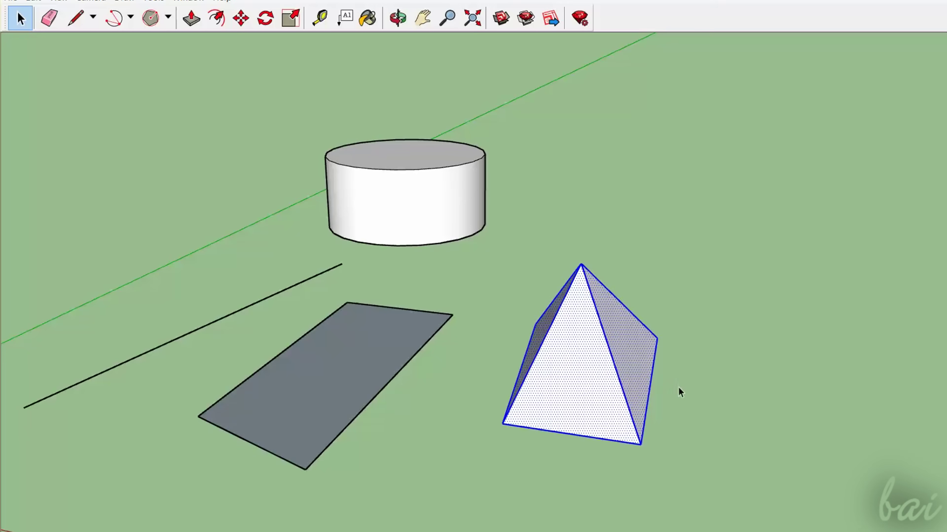
{"action": "left_click", "coordinate": [665, 358]}
Push the pyramid's right face outward, then pull the extrusion back shorter.
{"action": "left_click", "coordinate": [190, 19]}
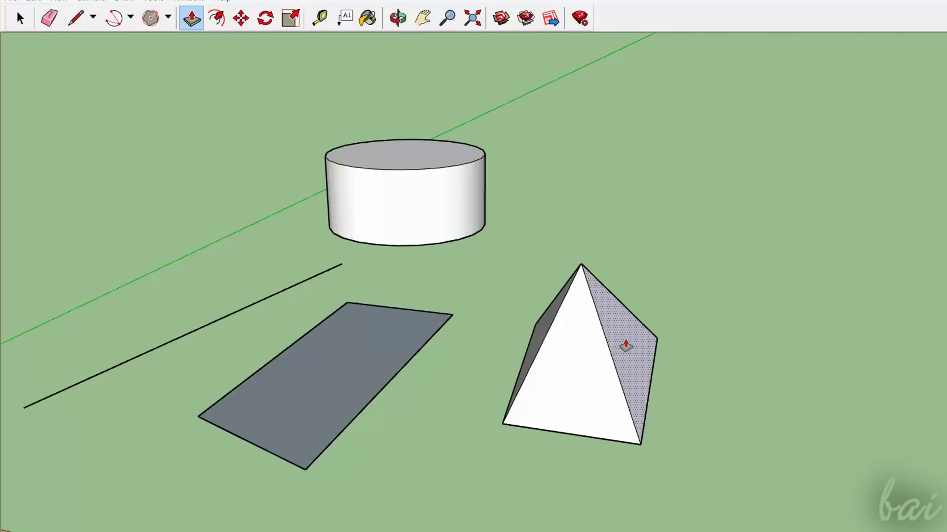
{"action": "left_click_drag", "start_coordinate": [627, 336], "coordinate": [688, 321]}
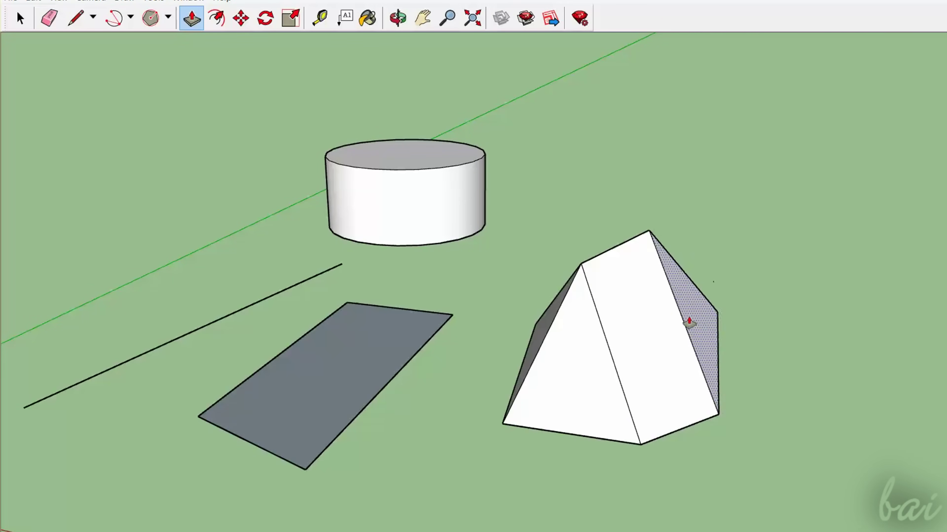
{"action": "left_click_drag", "start_coordinate": [566, 311], "coordinate": [507, 298]}
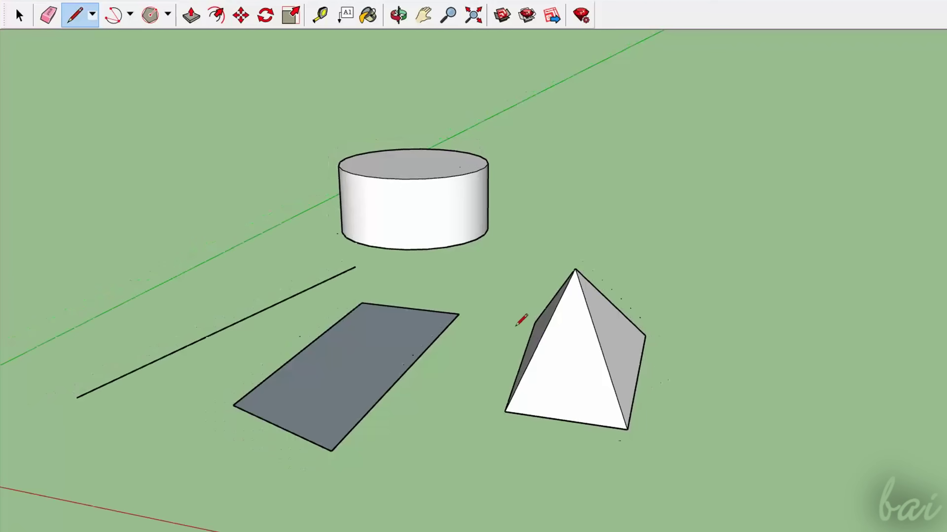
Zoom in and out to inspect the scene.
{"action": "key", "text": "space"}
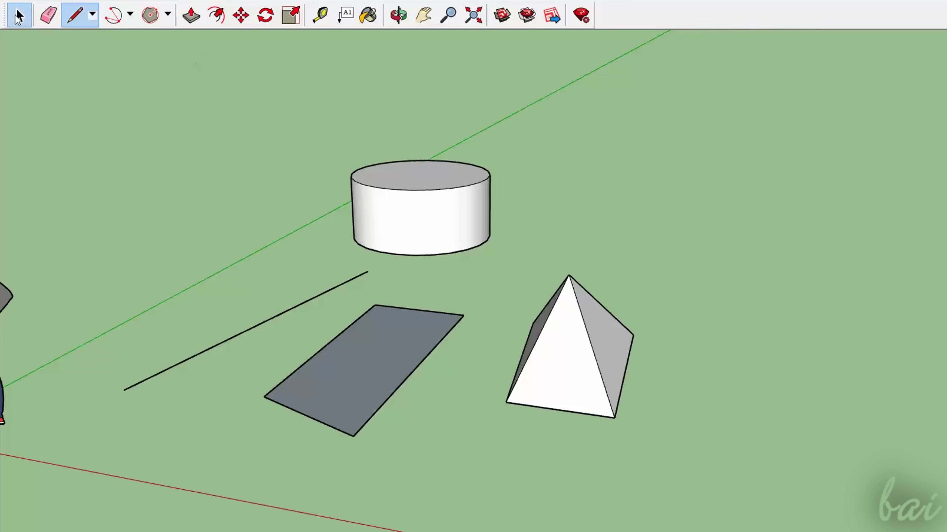
{"action": "scroll", "coordinate": [348, 254], "scroll_direction": "down", "scroll_amount": 2}
{"action": "scroll", "coordinate": [114, 264], "scroll_direction": "down", "scroll_amount": 2}
{"action": "scroll", "coordinate": [127, 308], "scroll_direction": "up", "scroll_amount": 2}
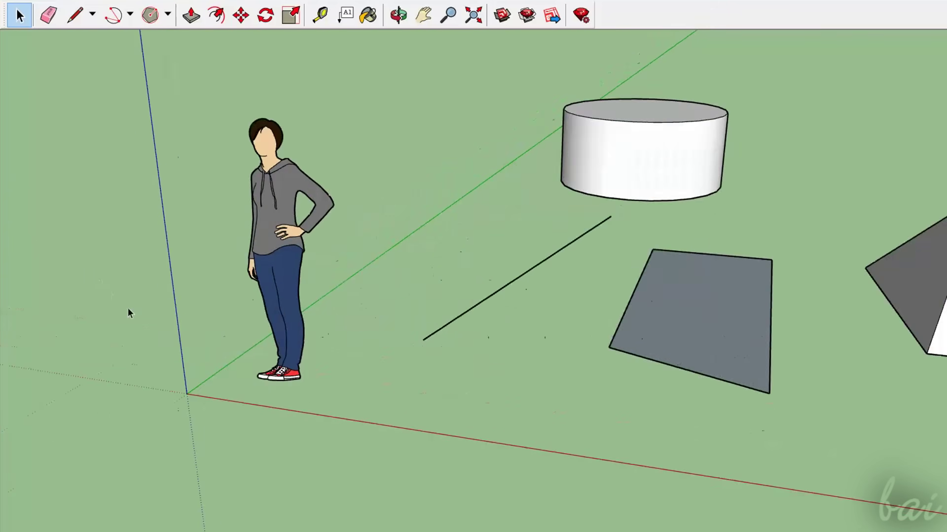
{"action": "scroll", "coordinate": [540, 256], "scroll_direction": "down", "scroll_amount": 4}
{"action": "scroll", "coordinate": [495, 239], "scroll_direction": "up", "scroll_amount": 4}
{"action": "scroll", "coordinate": [495, 240], "scroll_direction": "up", "scroll_amount": 1}
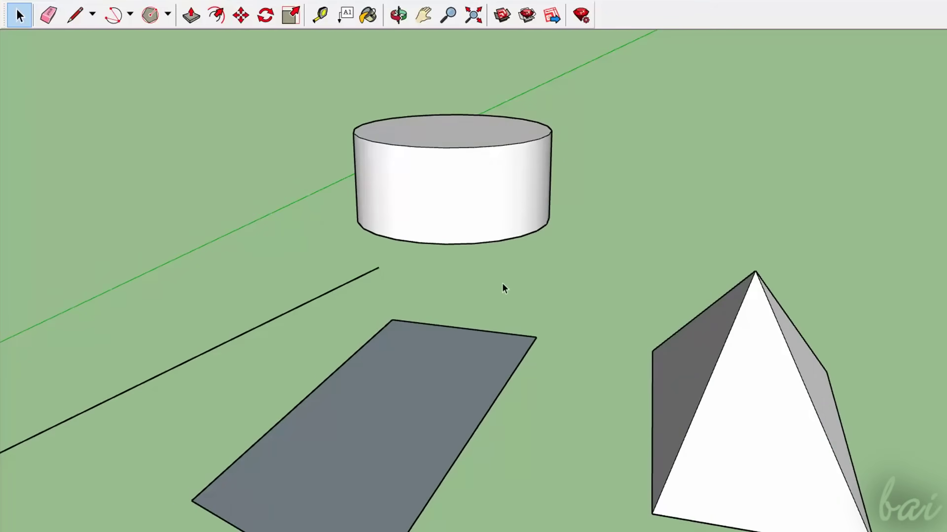
Pan the view and orbit around the model to bring the axes origin into view.
{"action": "left_click", "coordinate": [424, 15]}
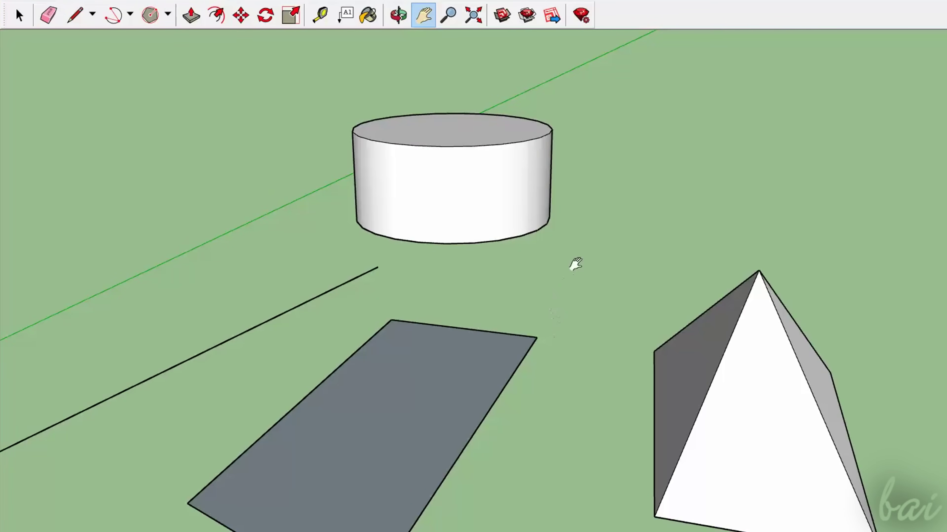
{"action": "left_click_drag", "start_coordinate": [576, 264], "coordinate": [685, 221]}
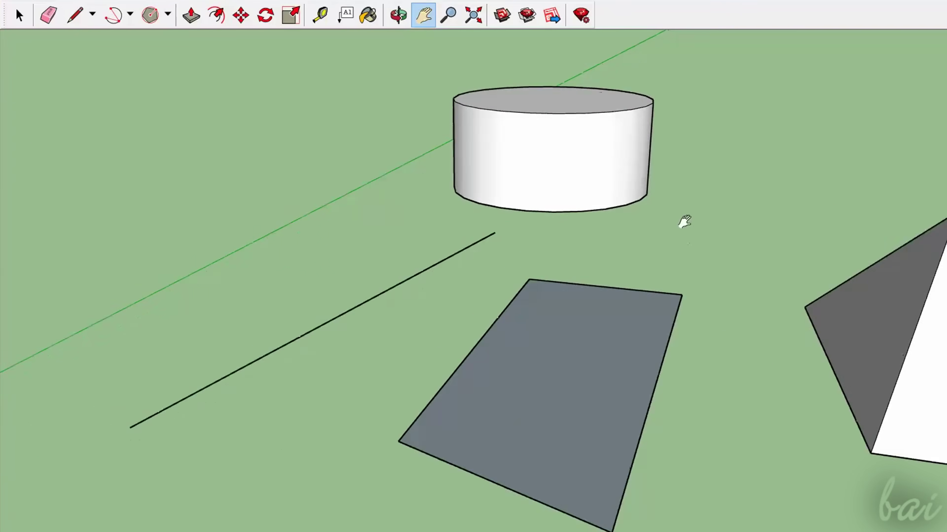
{"action": "scroll", "coordinate": [564, 43], "scroll_direction": "down", "scroll_amount": 3}
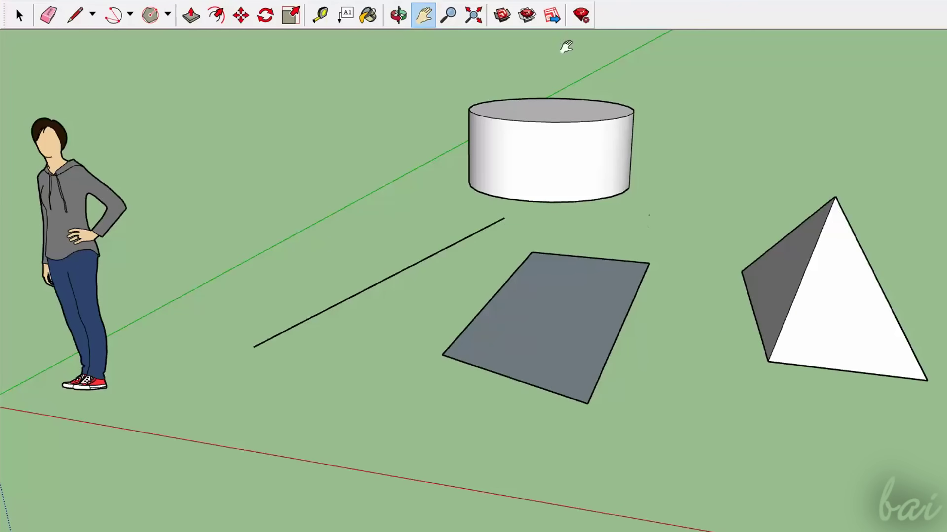
{"action": "left_click", "coordinate": [399, 16]}
{"action": "left_click_drag", "start_coordinate": [425, 203], "coordinate": [545, 228]}
{"action": "mouse_move", "coordinate": [546, 191]}
{"action": "left_mouse_down"}
{"action": "mouse_move", "coordinate": [524, 252]}
{"action": "mouse_move", "coordinate": [503, 397]}
{"action": "mouse_move", "coordinate": [504, 337]}
{"action": "mouse_move", "coordinate": [539, 201]}
{"action": "left_mouse_up"}
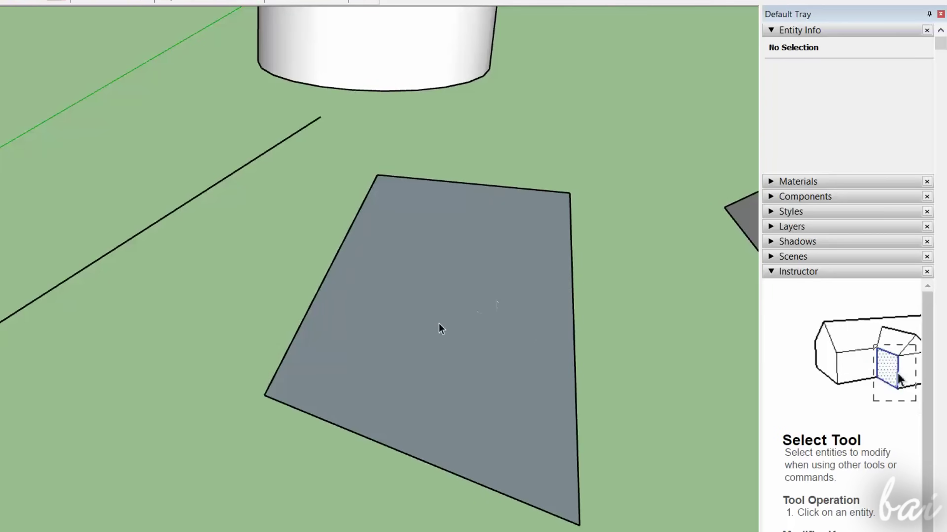
Paint the grey rectangle's back-face material red through Entity Info.
{"action": "left_click", "coordinate": [438, 323]}
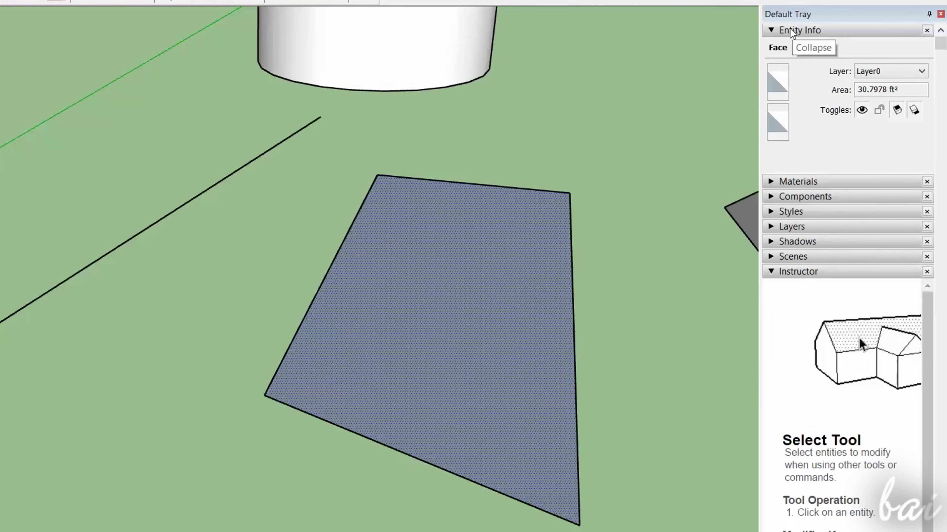
{"action": "left_click", "coordinate": [781, 126]}
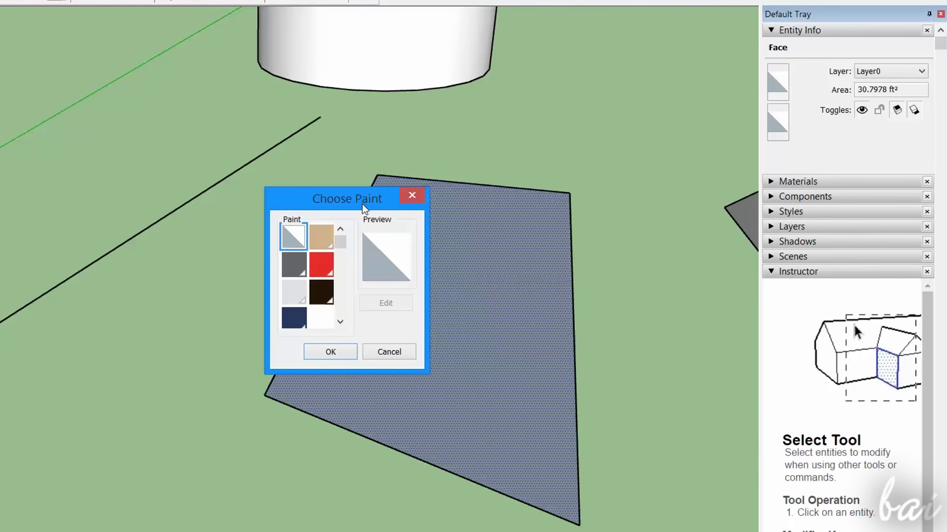
{"action": "left_click_drag", "start_coordinate": [362, 205], "coordinate": [203, 158]}
{"action": "left_click", "coordinate": [162, 219]}
{"action": "left_click", "coordinate": [172, 306]}
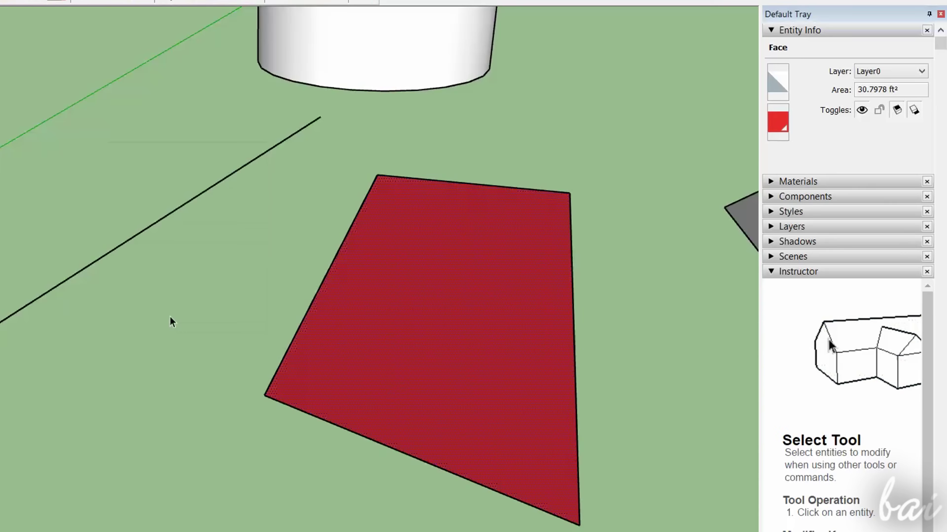
Change the rectangle's colour from red to tan and deselect it.
{"action": "left_click", "coordinate": [777, 122]}
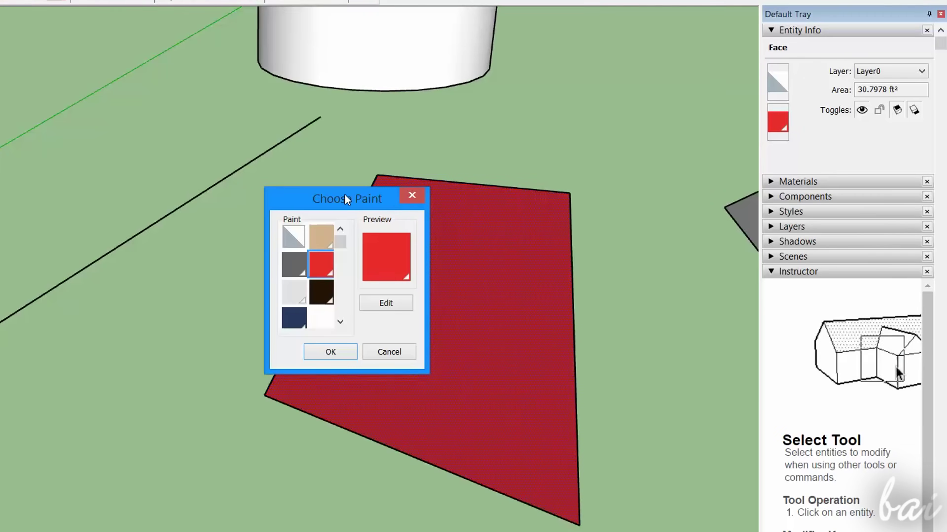
{"action": "left_click", "coordinate": [320, 236]}
{"action": "left_click", "coordinate": [334, 354]}
{"action": "left_click", "coordinate": [623, 264]}
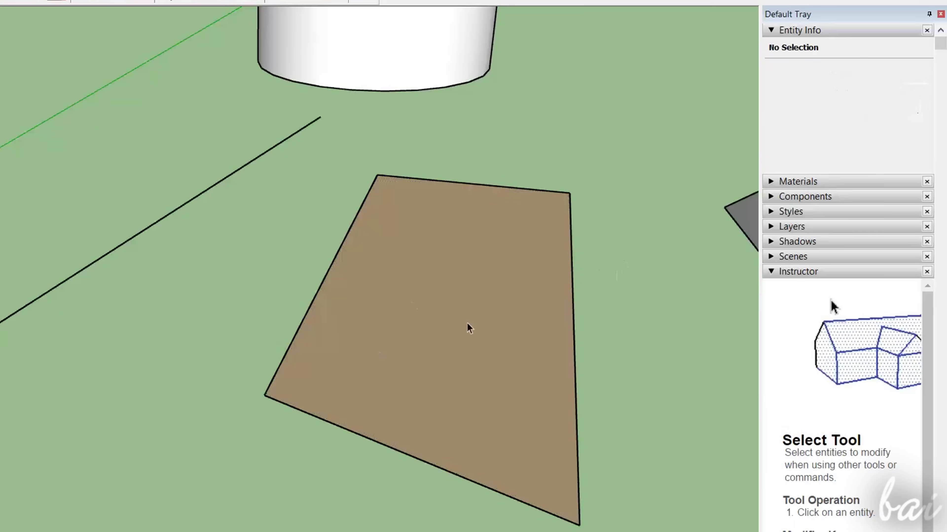
Try Concrete Aggregate Smoke and Concrete Scored Jointless on the rectangle face.
{"action": "left_click", "coordinate": [768, 183]}
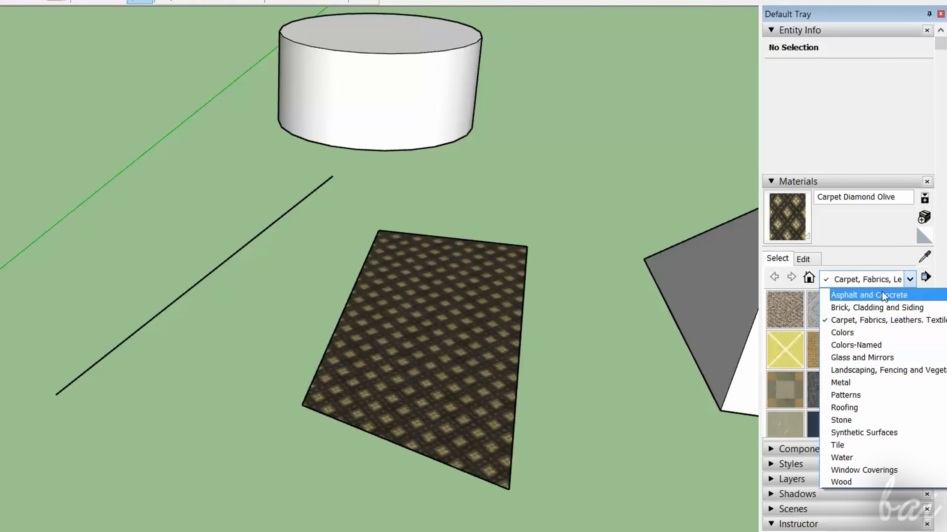
{"action": "left_click", "coordinate": [881, 292]}
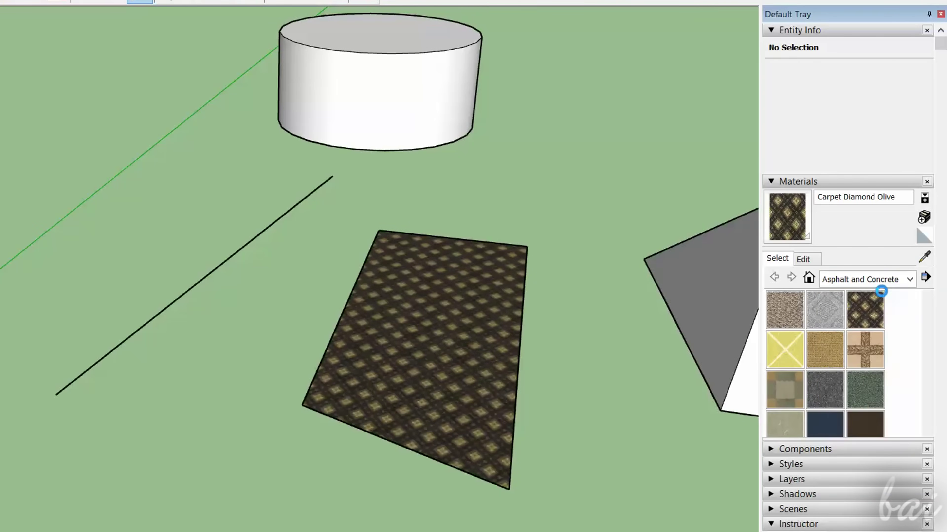
{"action": "left_click", "coordinate": [782, 352]}
{"action": "left_click", "coordinate": [473, 334]}
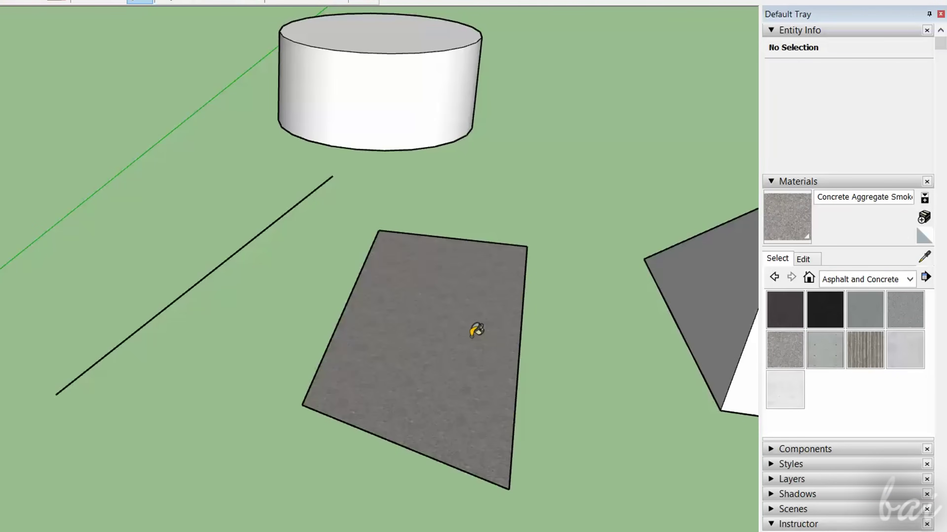
{"action": "left_click", "coordinate": [865, 348]}
{"action": "left_click", "coordinate": [429, 323]}
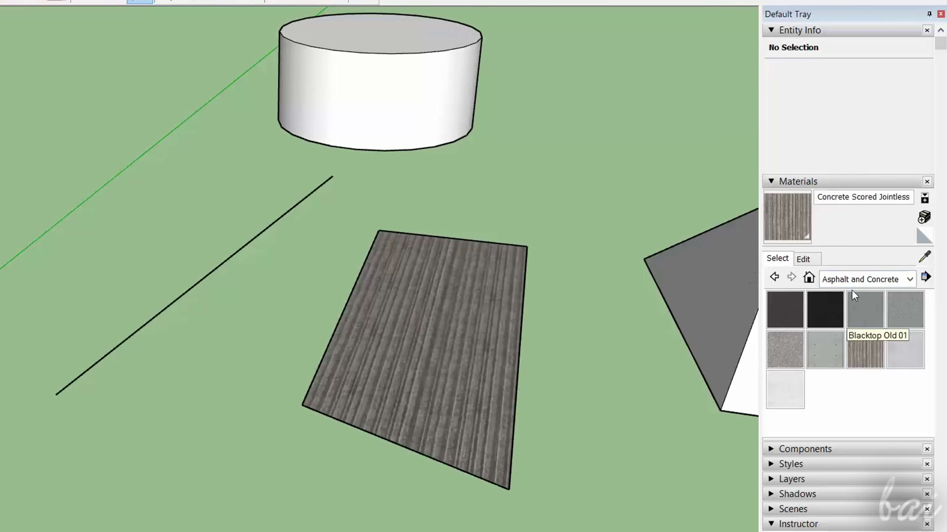
Try Wood Floor Light and Wood Floor Dark on the rectangle face.
{"action": "left_click", "coordinate": [909, 279]}
{"action": "left_click", "coordinate": [868, 482]}
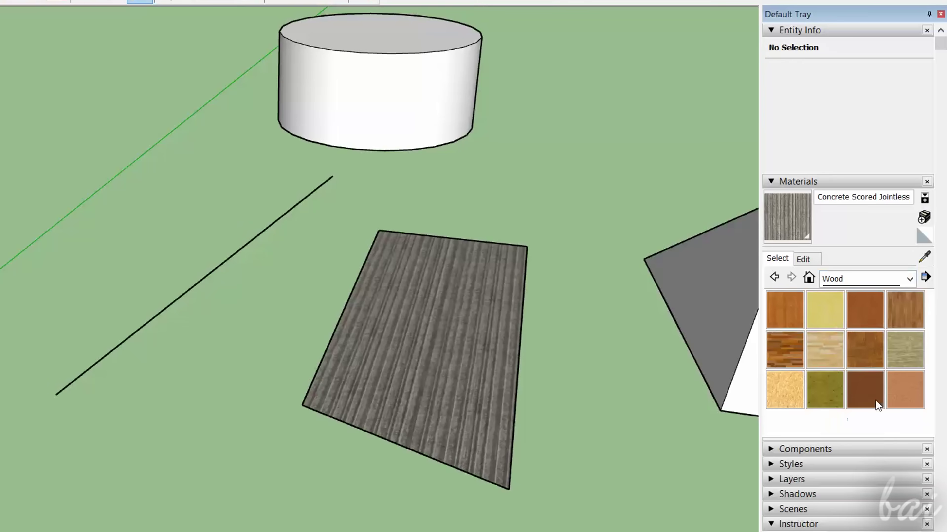
{"action": "left_click", "coordinate": [823, 350]}
{"action": "left_click", "coordinate": [416, 349]}
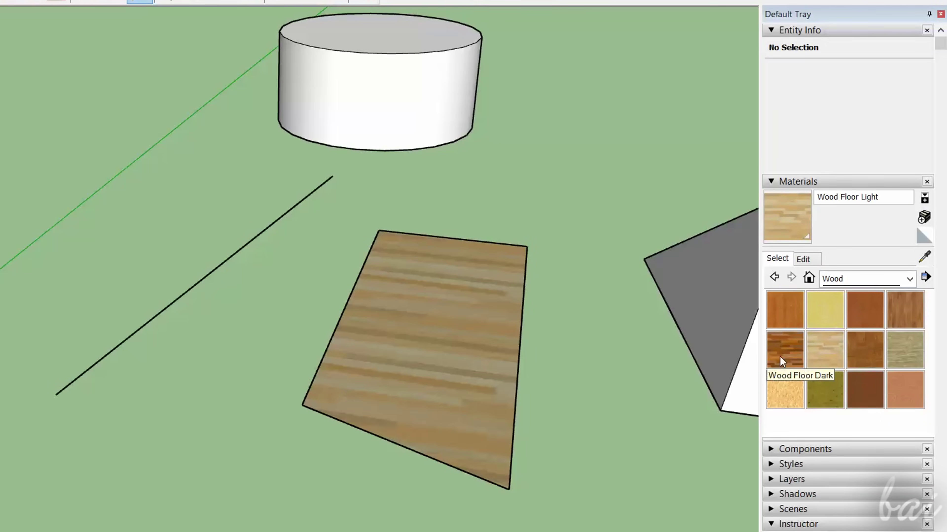
{"action": "left_click", "coordinate": [784, 351]}
{"action": "left_click", "coordinate": [473, 325]}
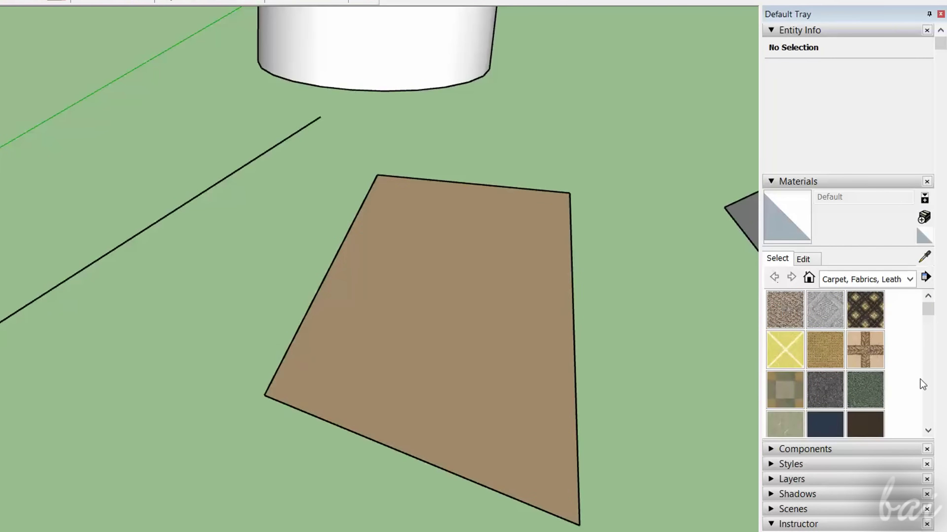
Apply Carpet Diamond Olive to the rectangle, the cylinder top and the pyramid.
{"action": "scroll", "coordinate": [920, 379], "scroll_direction": "down", "scroll_amount": 1}
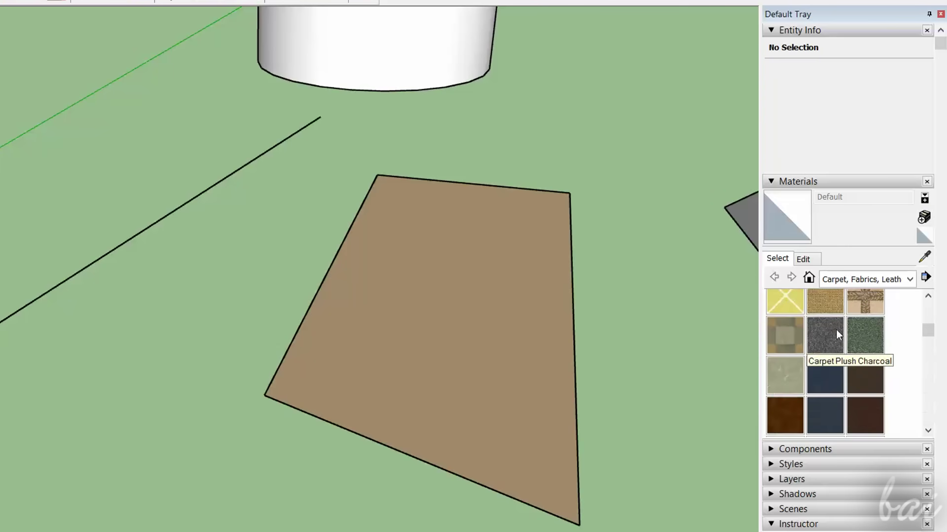
{"action": "scroll", "coordinate": [836, 329], "scroll_direction": "up", "scroll_amount": 1}
{"action": "left_click", "coordinate": [877, 309]}
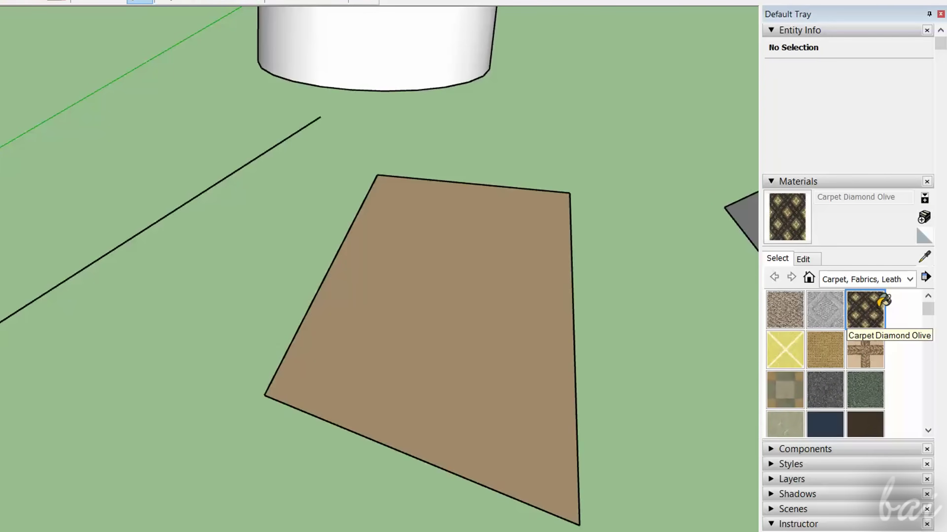
{"action": "left_click", "coordinate": [460, 278]}
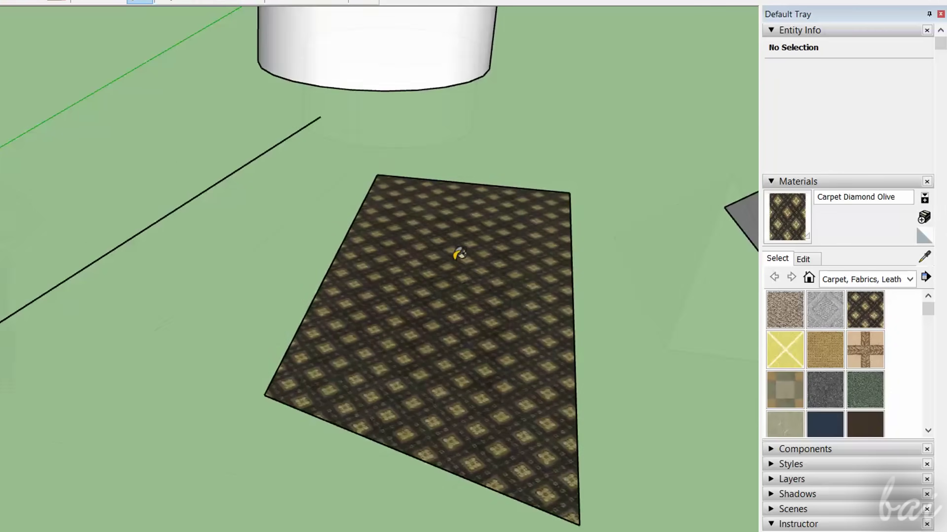
{"action": "scroll", "coordinate": [459, 254], "scroll_direction": "down", "scroll_amount": 5}
{"action": "scroll", "coordinate": [448, 110], "scroll_direction": "up", "scroll_amount": 1}
{"action": "left_click", "coordinate": [402, 108]}
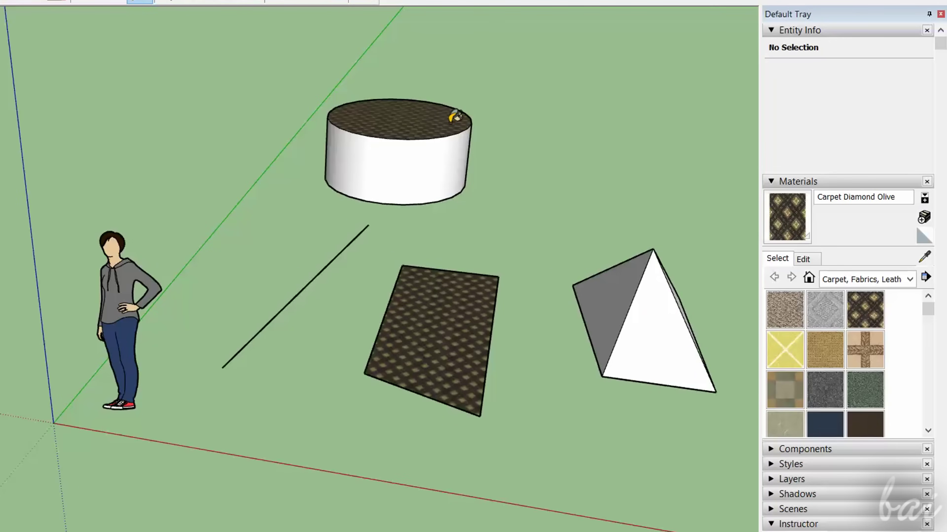
{"action": "left_click", "coordinate": [651, 321]}
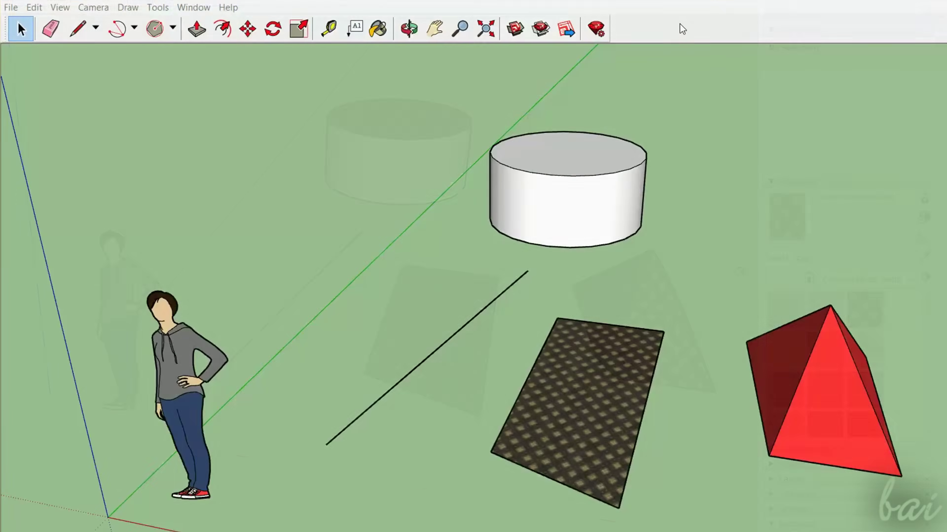
Enable the Styles toolbar and dock it beside the other toolbars.
{"action": "right_click", "coordinate": [680, 26]}
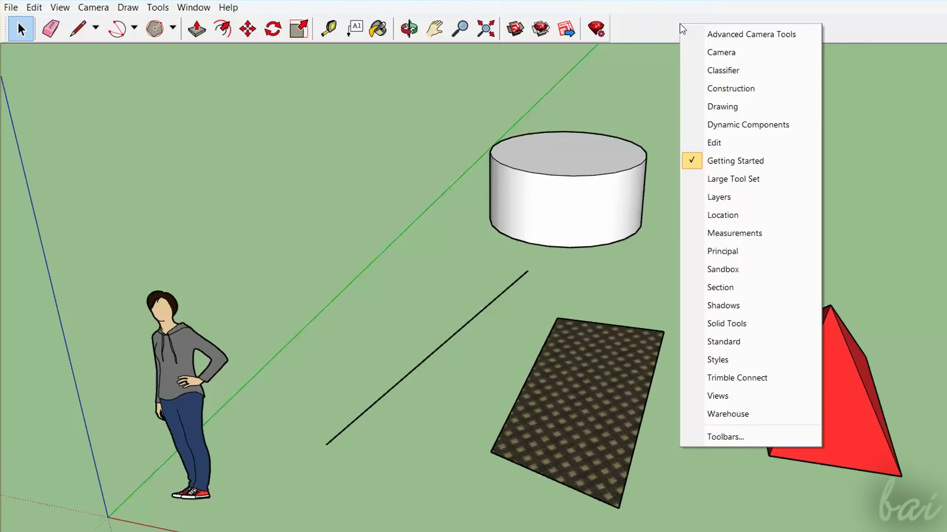
{"action": "left_click", "coordinate": [726, 358]}
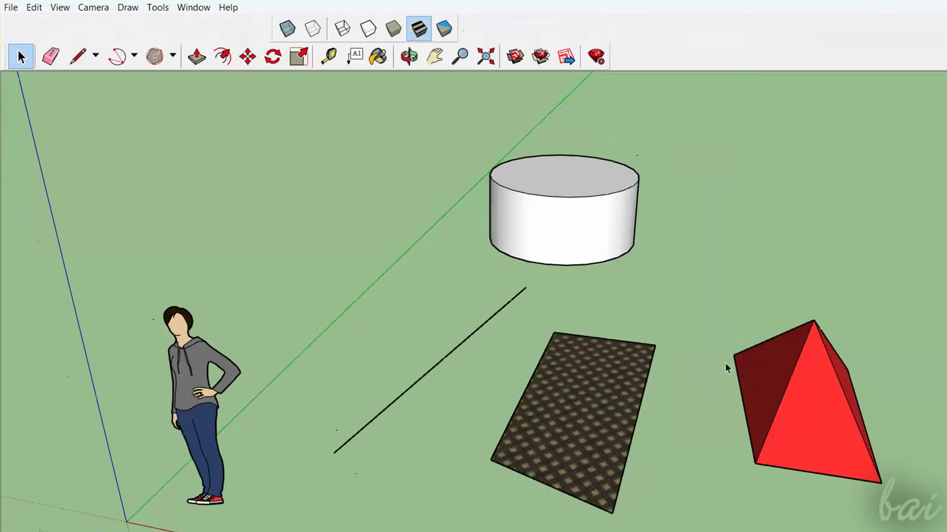
{"action": "left_click_drag", "start_coordinate": [283, 17], "coordinate": [654, 28]}
Cycle through X-ray, Wireframe, Hidden Line, Shaded, Textured and Monochrome, ending on Shaded.
{"action": "left_click", "coordinate": [654, 27]}
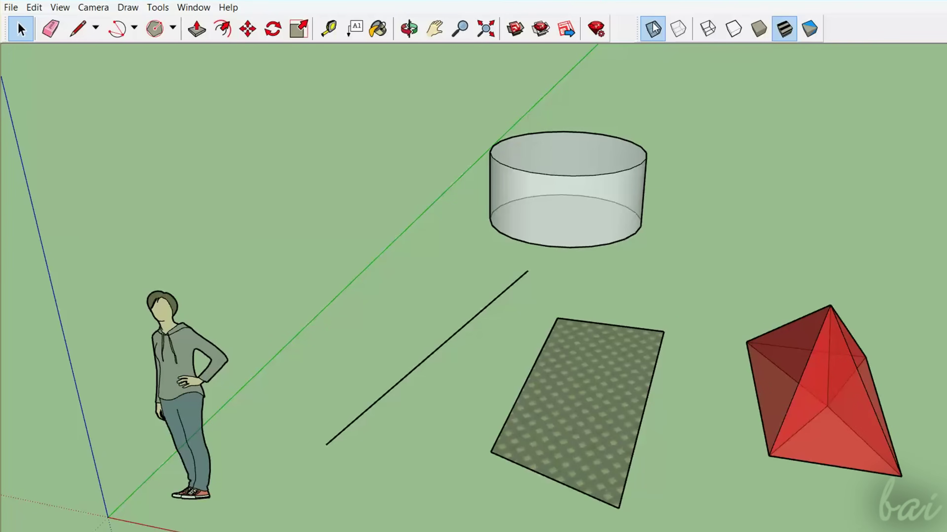
{"action": "left_click", "coordinate": [654, 28]}
{"action": "left_click", "coordinate": [707, 30]}
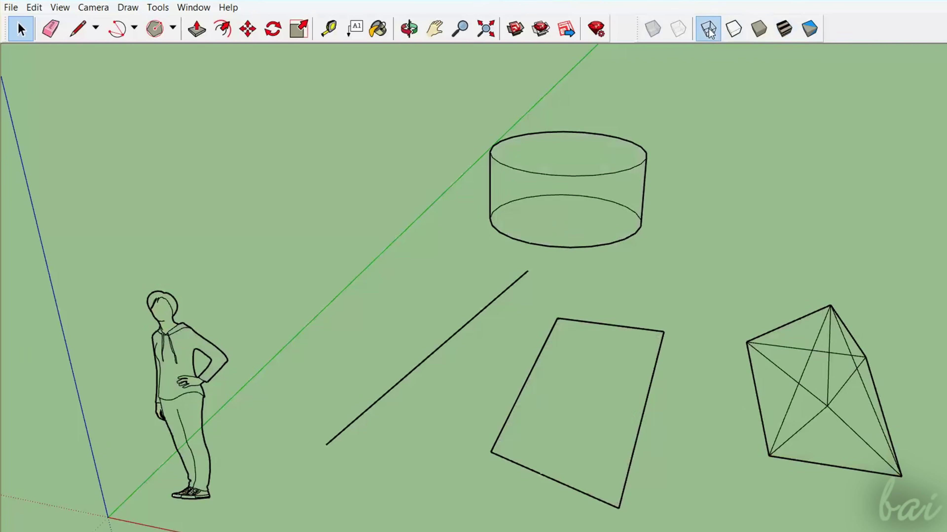
{"action": "left_click", "coordinate": [733, 29]}
{"action": "left_click", "coordinate": [758, 32]}
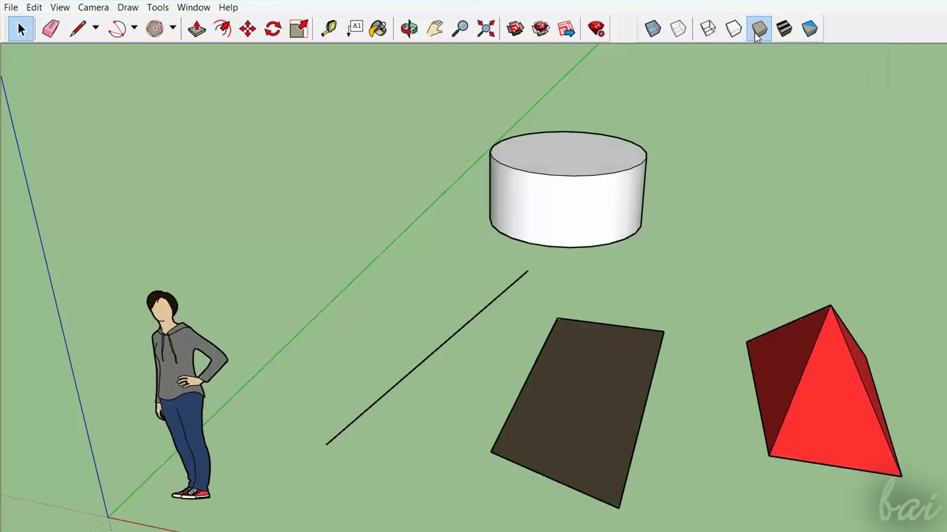
{"action": "left_click", "coordinate": [783, 31]}
{"action": "left_click", "coordinate": [804, 37]}
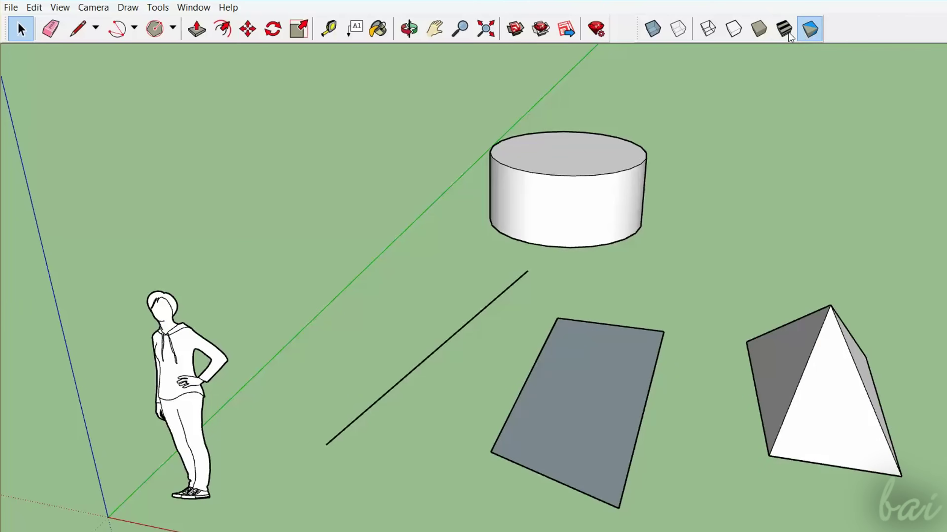
{"action": "left_click", "coordinate": [760, 32]}
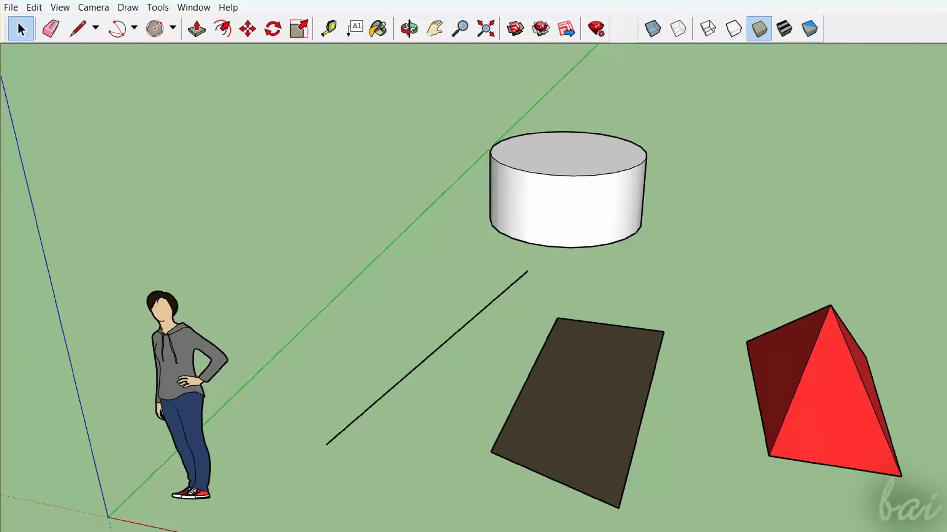
Select the pyramid group, the rectangle and the whole cylinder together.
{"action": "key", "text": "b"}
{"action": "left_click", "coordinate": [21, 30]}
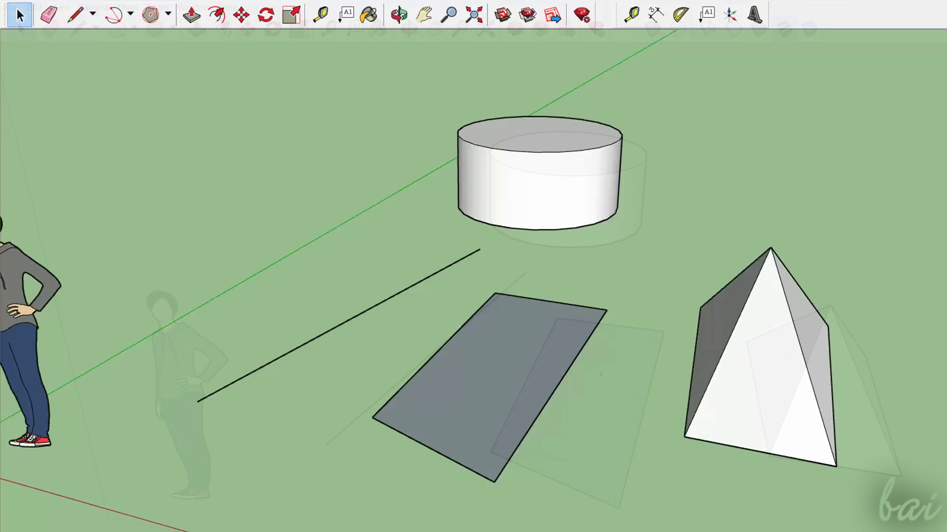
{"action": "left_click", "coordinate": [754, 332]}
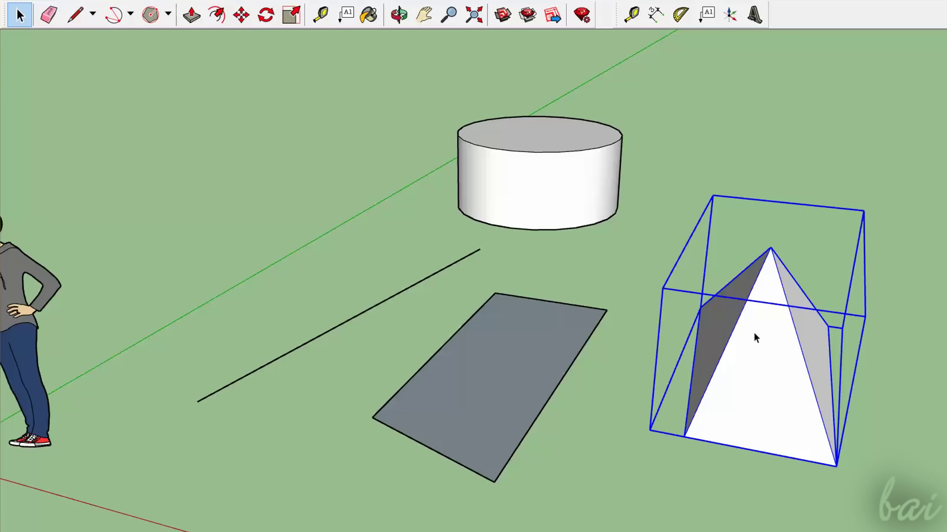
{"action": "left_click", "coordinate": [520, 369], "text": "ctrl"}
{"action": "left_click", "coordinate": [554, 189], "text": "ctrl"}
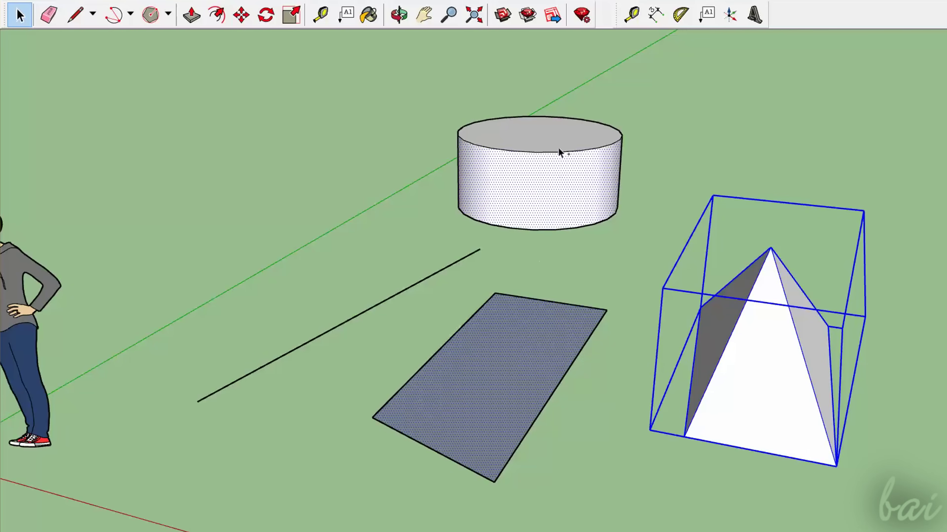
{"action": "left_click_drag", "start_coordinate": [619, 233], "coordinate": [407, 96], "text": "ctrl"}
Move the selected objects with M and clear the selection.
{"action": "key", "text": "m"}
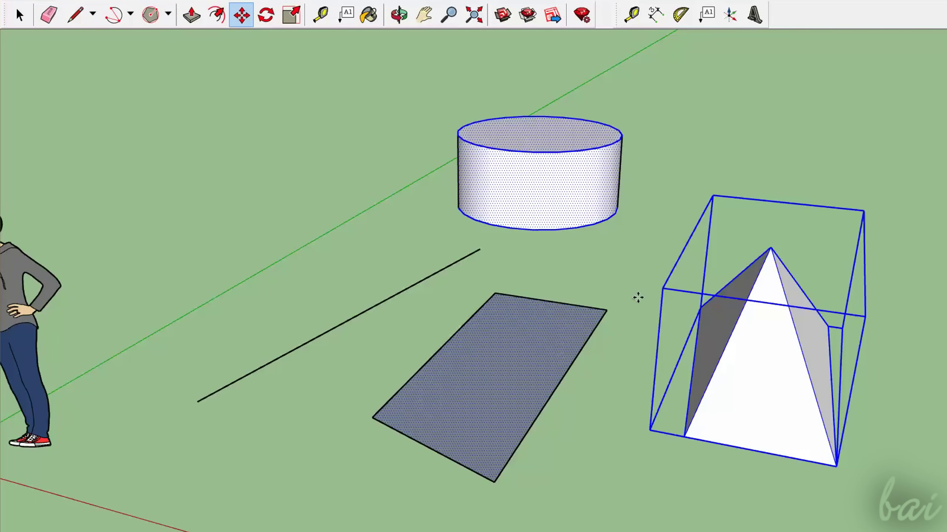
{"action": "left_click", "coordinate": [637, 298]}
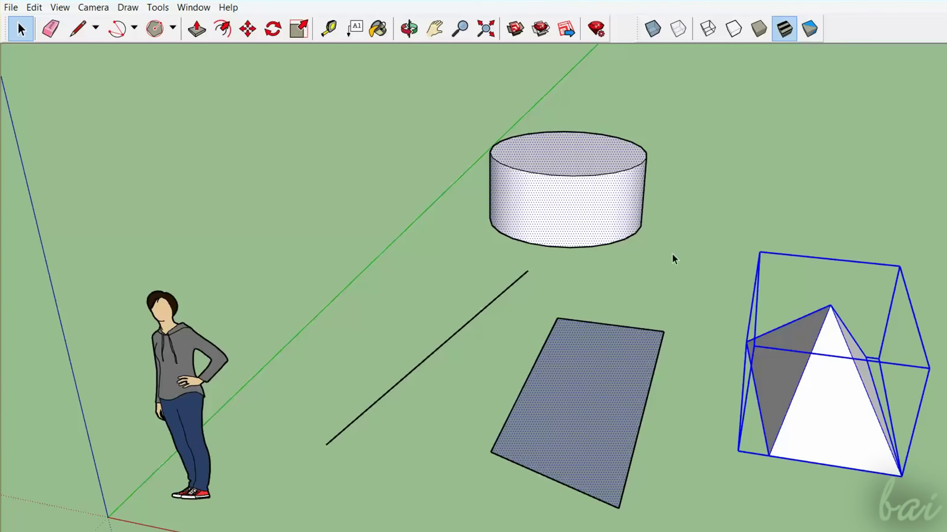
{"action": "left_click", "coordinate": [672, 255]}
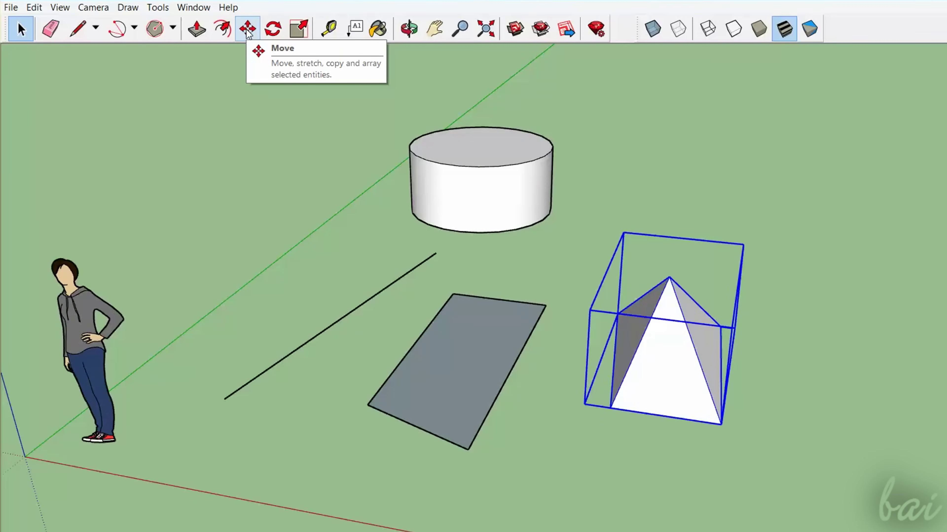
Shift the pyramid further right, then rotate the group about its base point.
{"action": "left_click", "coordinate": [247, 30]}
{"action": "left_click", "coordinate": [666, 363]}
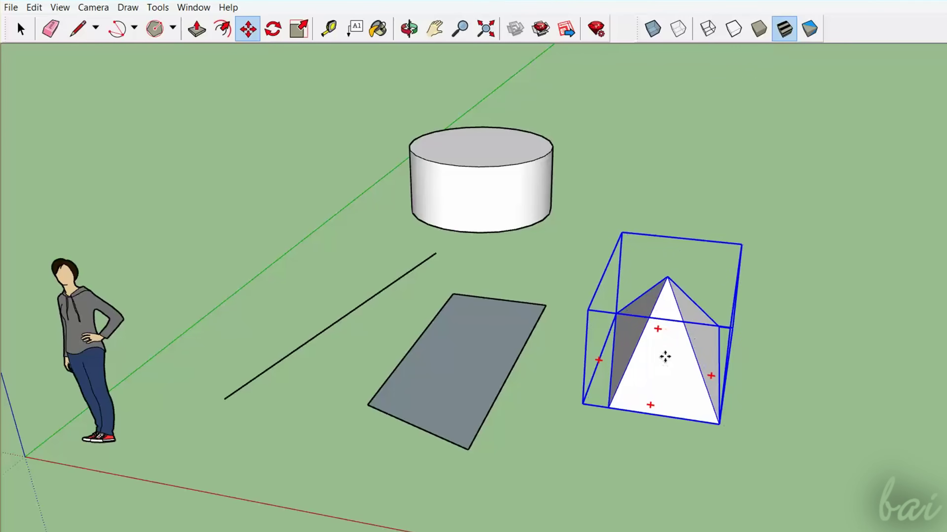
{"action": "left_click", "coordinate": [272, 29]}
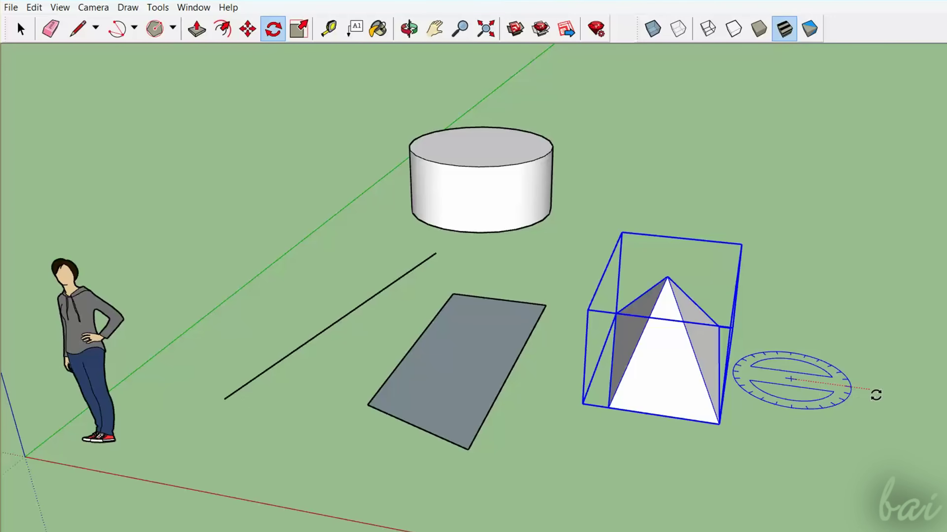
{"action": "left_click", "coordinate": [893, 396]}
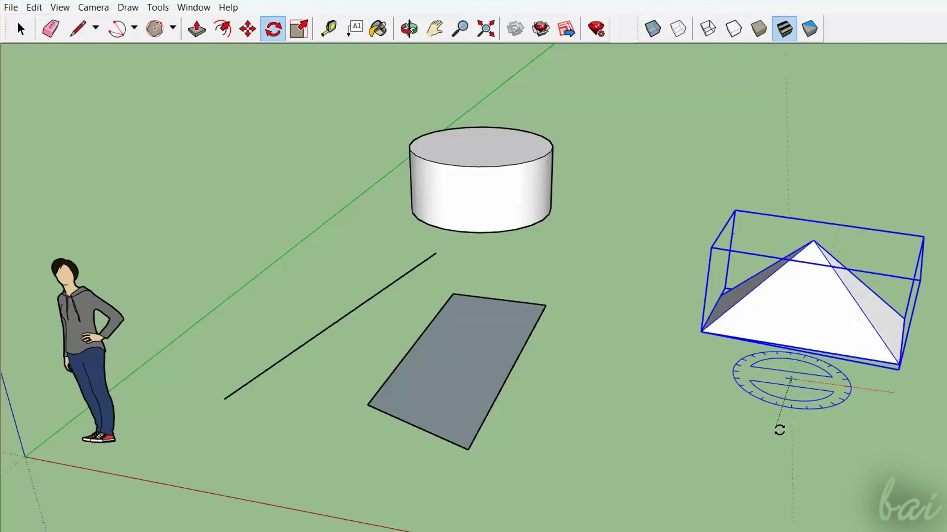
{"action": "key", "text": "Escape"}
{"action": "middle_click_drag", "start_coordinate": [869, 393], "coordinate": [698, 125]}
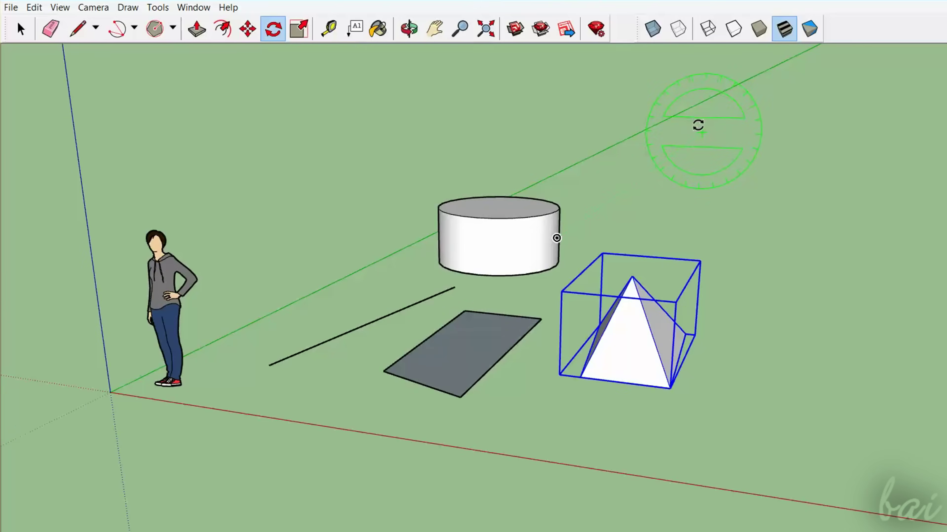
{"action": "left_click", "coordinate": [780, 138]}
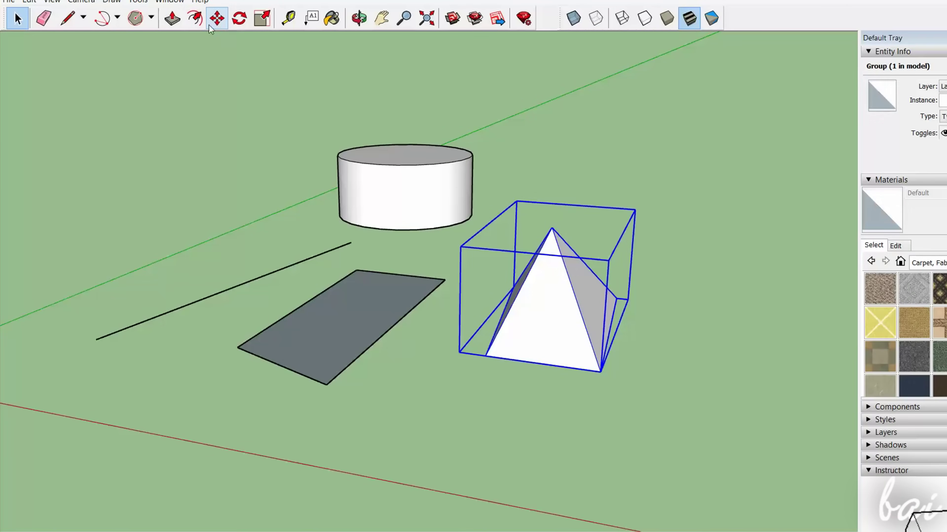
Scale the pyramid group: shrink it uniformly, adjust its height and widen one side.
{"action": "left_click", "coordinate": [261, 19]}
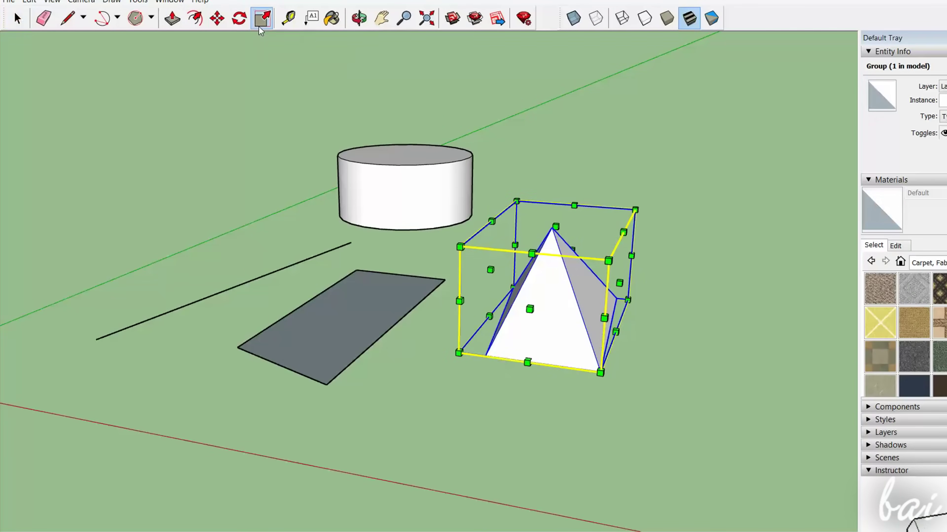
{"action": "scroll", "coordinate": [611, 225], "scroll_direction": "up", "scroll_amount": 3}
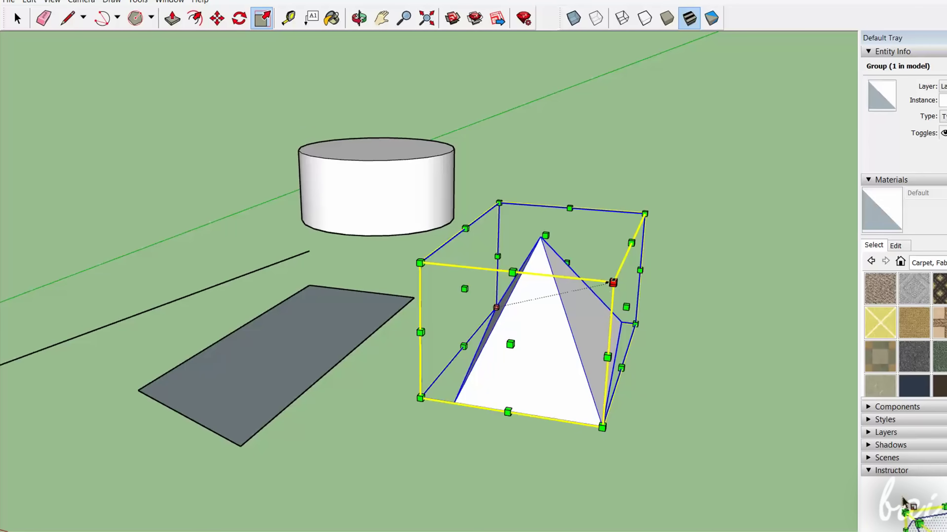
{"action": "left_click", "coordinate": [612, 283]}
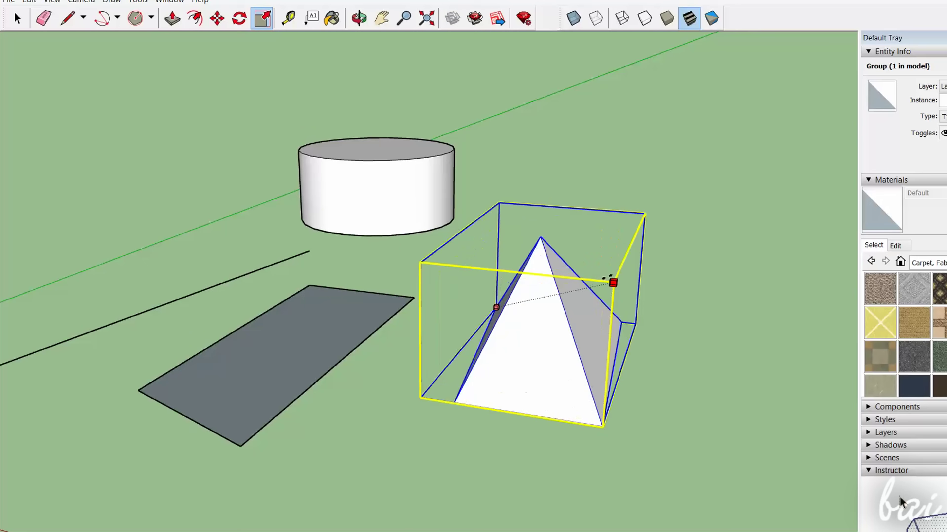
{"action": "left_click", "coordinate": [610, 282]}
{"action": "left_click", "coordinate": [566, 210]}
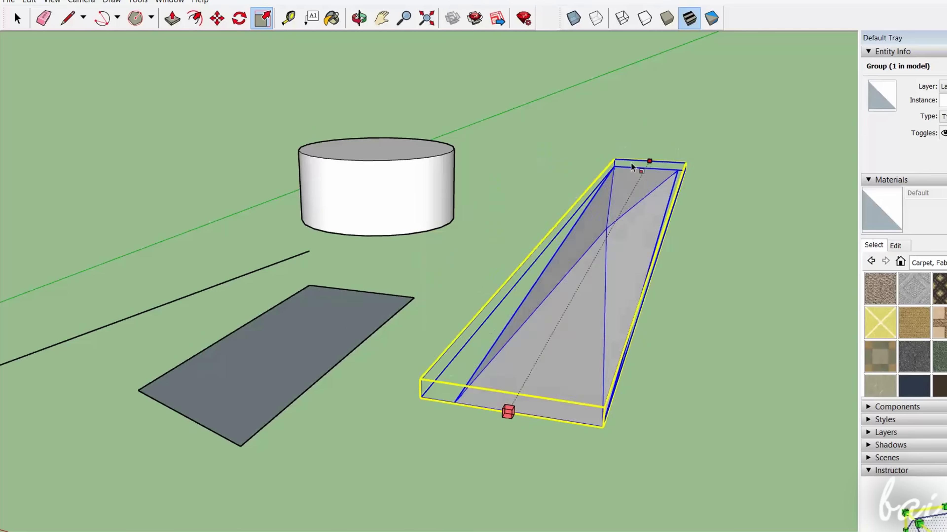
{"action": "left_click", "coordinate": [580, 186]}
{"action": "left_click_drag", "start_coordinate": [615, 298], "coordinate": [648, 300]}
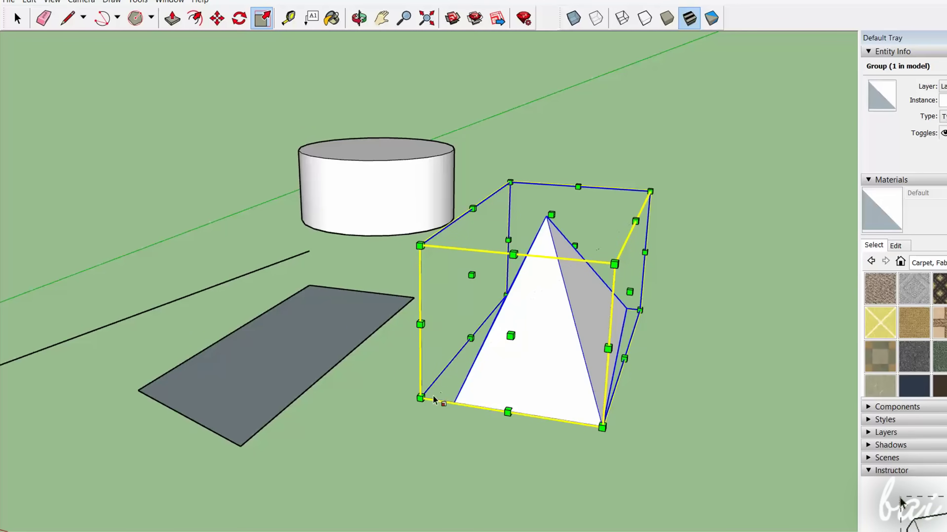
Explode the pyramid group into loose faces and edges.
{"action": "key", "text": "space"}
{"action": "right_click", "coordinate": [542, 313]}
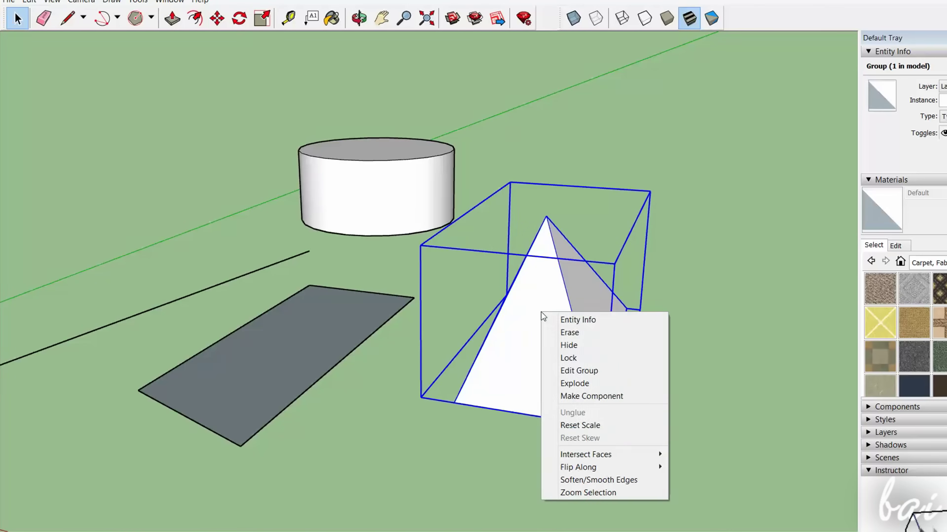
{"action": "left_click", "coordinate": [574, 384]}
{"action": "left_click", "coordinate": [636, 372]}
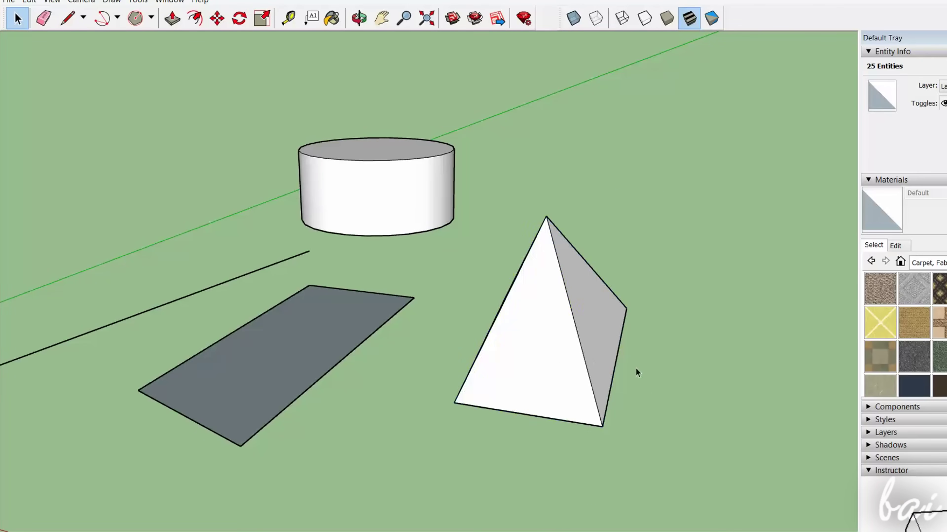
Try scaling the pyramid's front face, then cancel to keep its original size.
{"action": "left_click", "coordinate": [551, 355]}
{"action": "left_click", "coordinate": [261, 23]}
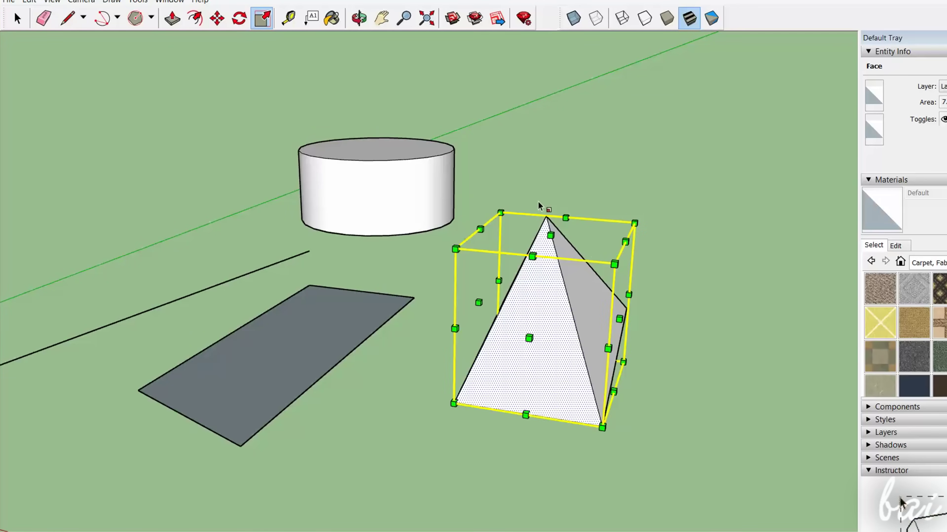
{"action": "left_click_drag", "start_coordinate": [497, 344], "coordinate": [431, 302]}
{"action": "key", "text": "Escape"}
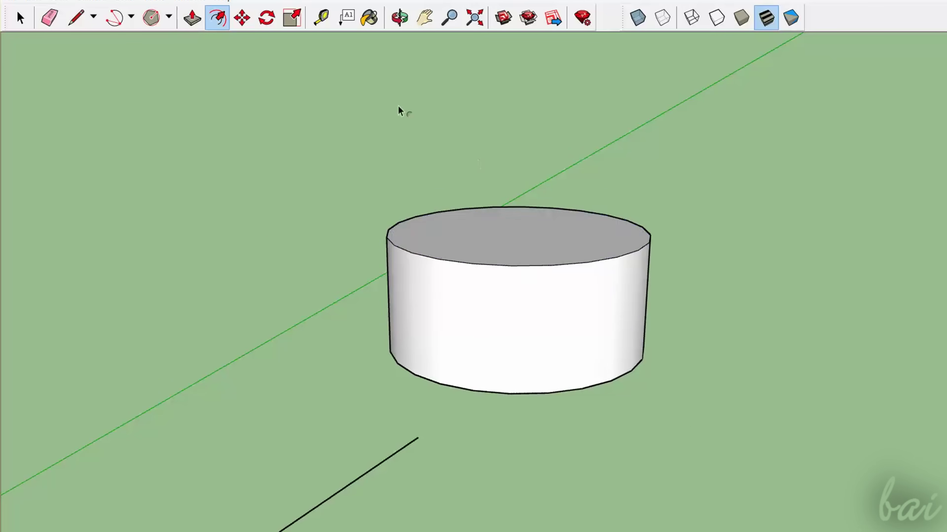
Offset a wide brim around the cylinder top and stretch the pyramid wider from its corner.
{"action": "left_click", "coordinate": [524, 265]}
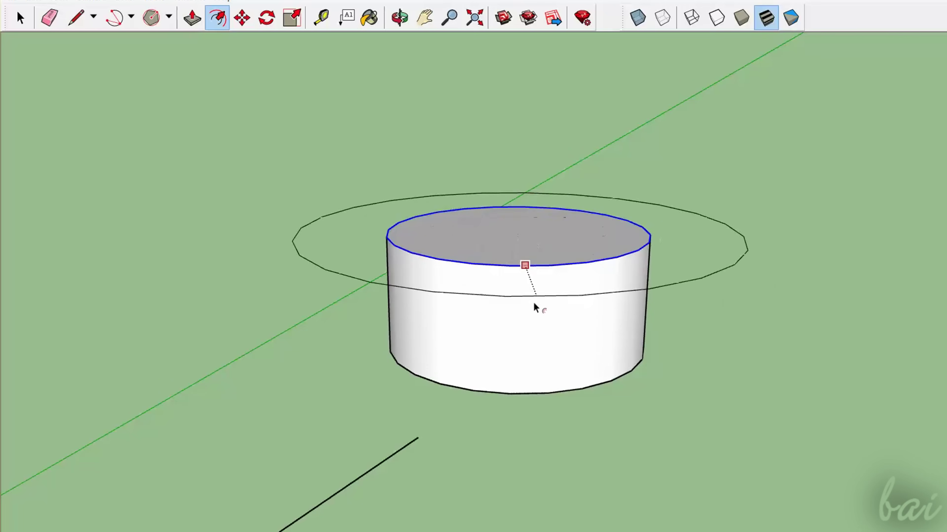
{"action": "left_click", "coordinate": [517, 310]}
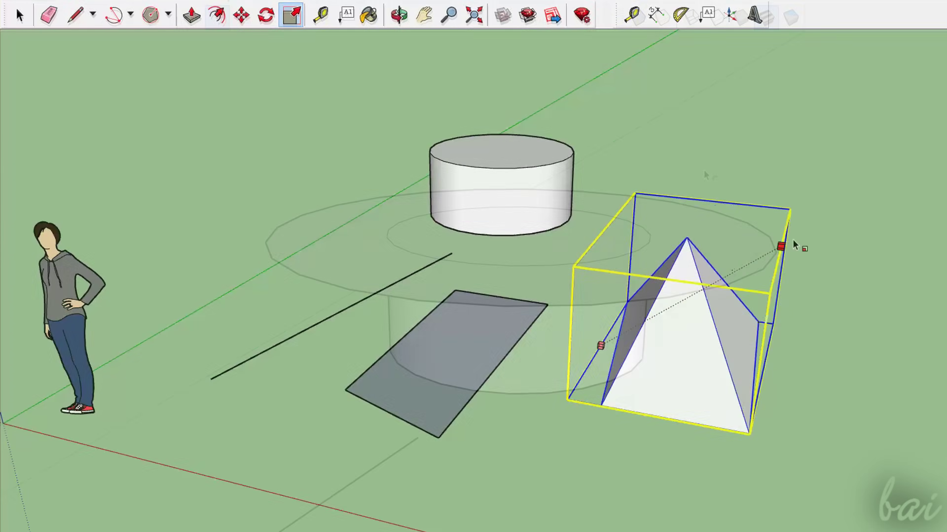
{"action": "left_click_drag", "start_coordinate": [773, 238], "coordinate": [857, 293]}
{"action": "left_click", "coordinate": [886, 210]}
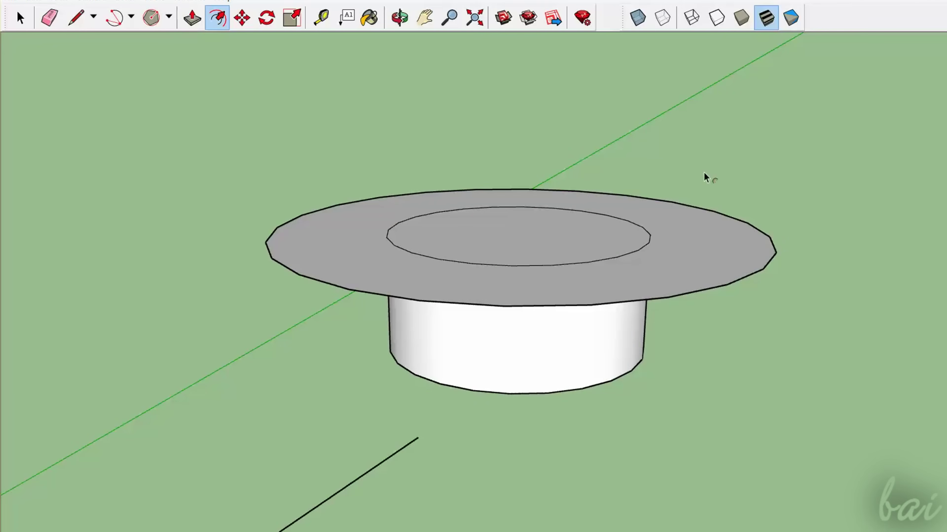
Undo the brim around the cylinder top and place a copy of the pyramid to its right.
{"action": "key", "text": "ctrl+z"}
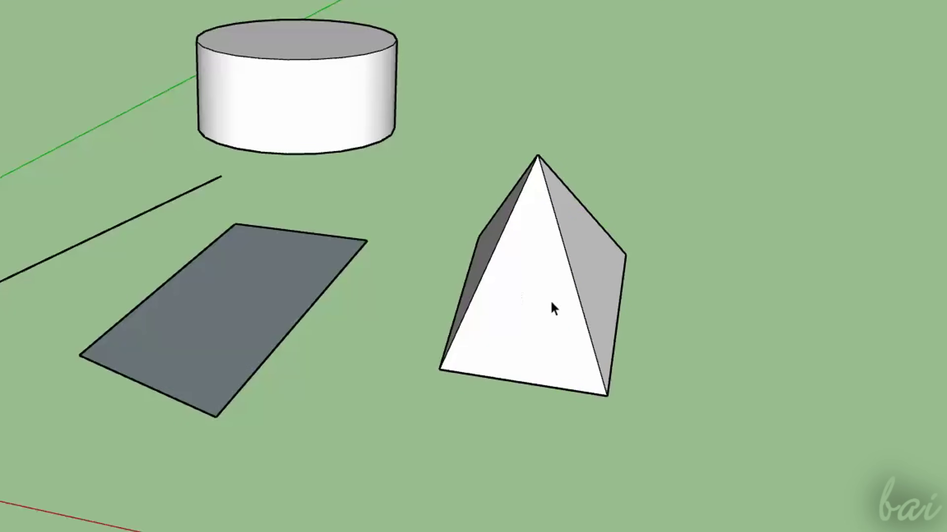
{"action": "left_click", "coordinate": [554, 308]}
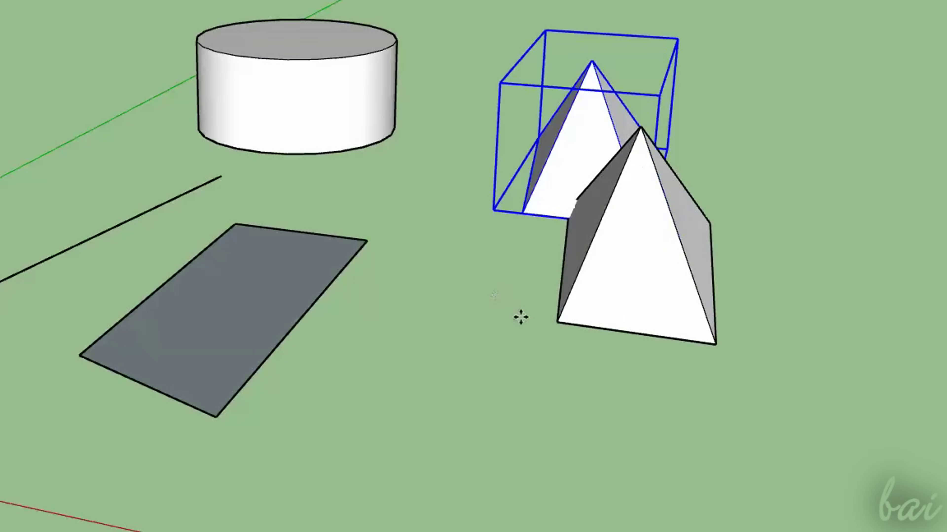
{"action": "left_click", "coordinate": [554, 376]}
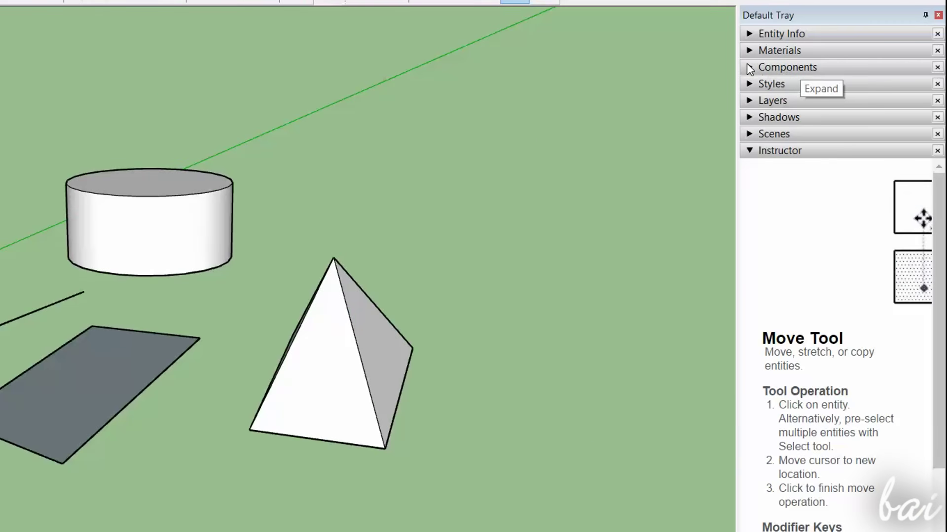
Place the Tall Table Barstools component from the Components panel beside the pyramid.
{"action": "left_click", "coordinate": [785, 67]}
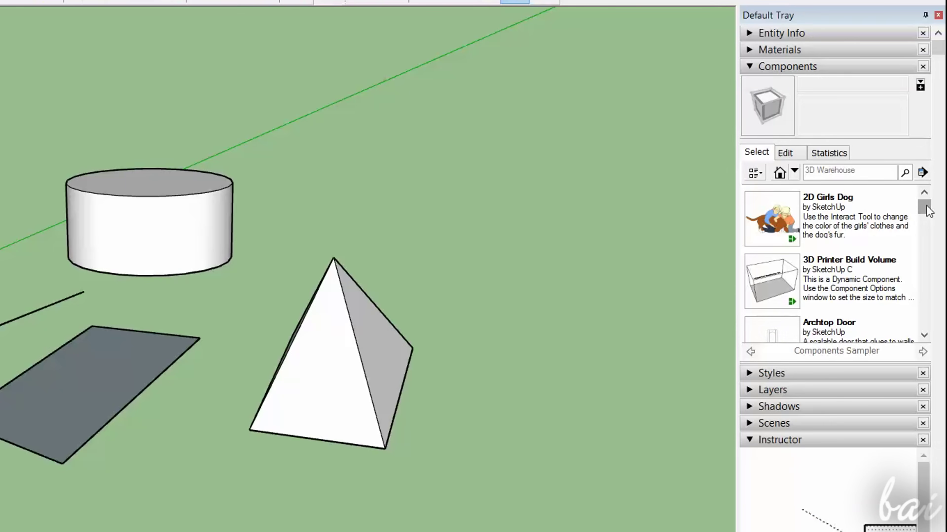
{"action": "left_click_drag", "start_coordinate": [925, 209], "coordinate": [823, 314]}
{"action": "scroll", "coordinate": [823, 314], "scroll_direction": "up", "scroll_amount": 2}
{"action": "left_click", "coordinate": [820, 276]}
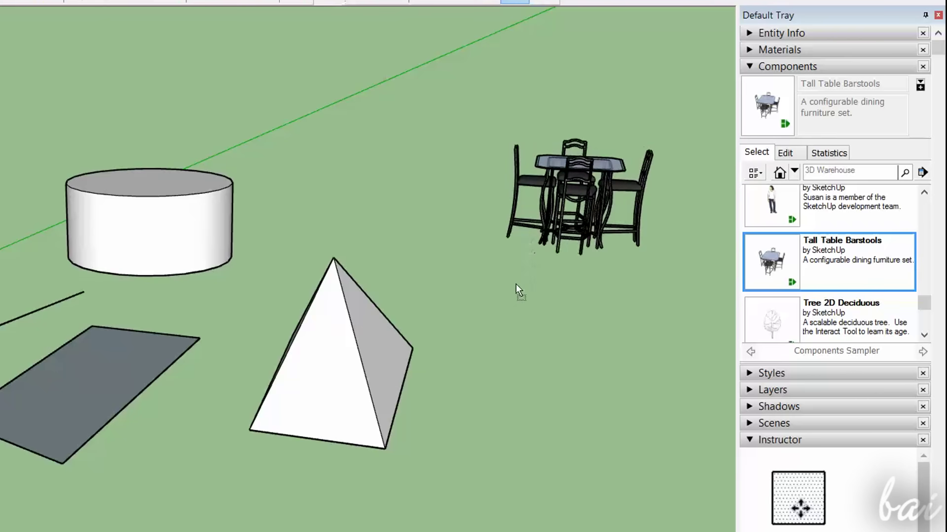
{"action": "left_click", "coordinate": [494, 380]}
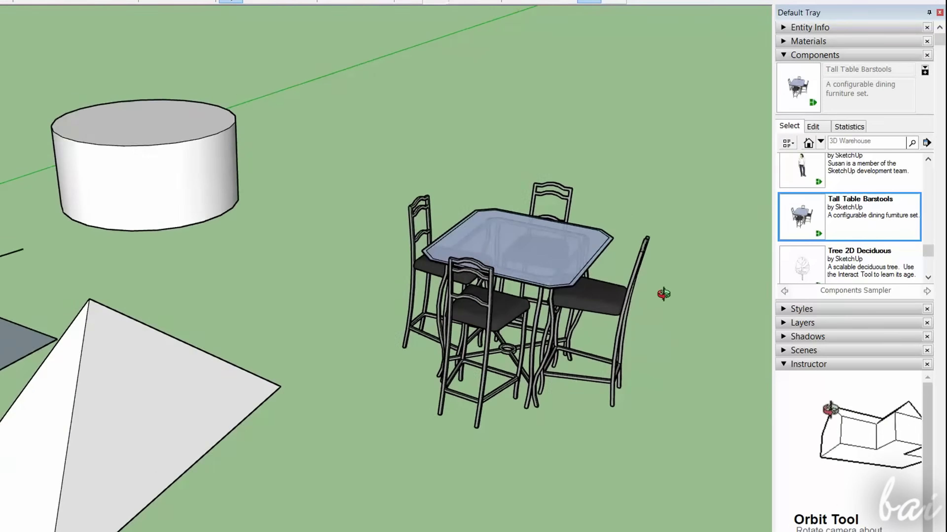
Explode the table and barstools set into separate pieces.
{"action": "key", "text": "space"}
{"action": "left_click", "coordinate": [540, 251]}
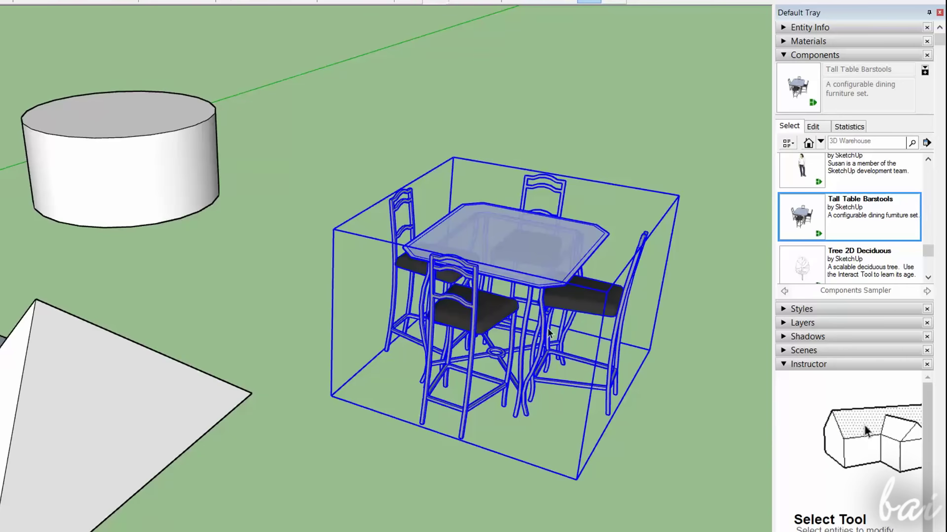
{"action": "left_click", "coordinate": [539, 251]}
{"action": "right_click", "coordinate": [528, 253]}
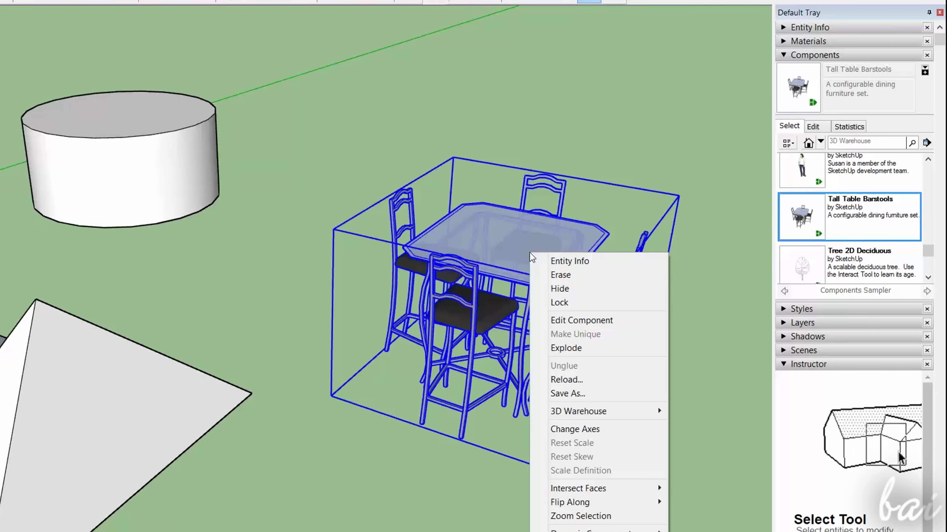
{"action": "left_click", "coordinate": [578, 352]}
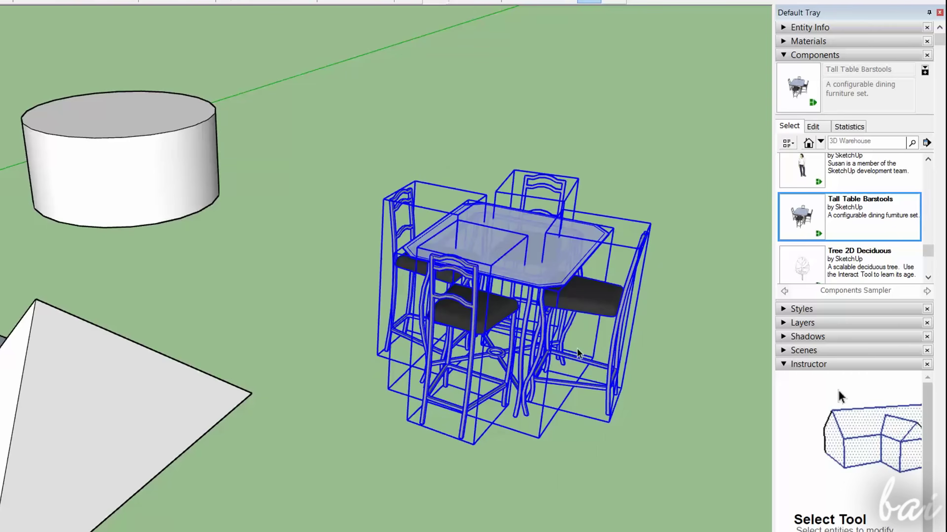
Move one barstool out to the right and rotate it about its vertical axis.
{"action": "left_click", "coordinate": [522, 239]}
{"action": "key", "text": "m"}
{"action": "left_click", "coordinate": [595, 304]}
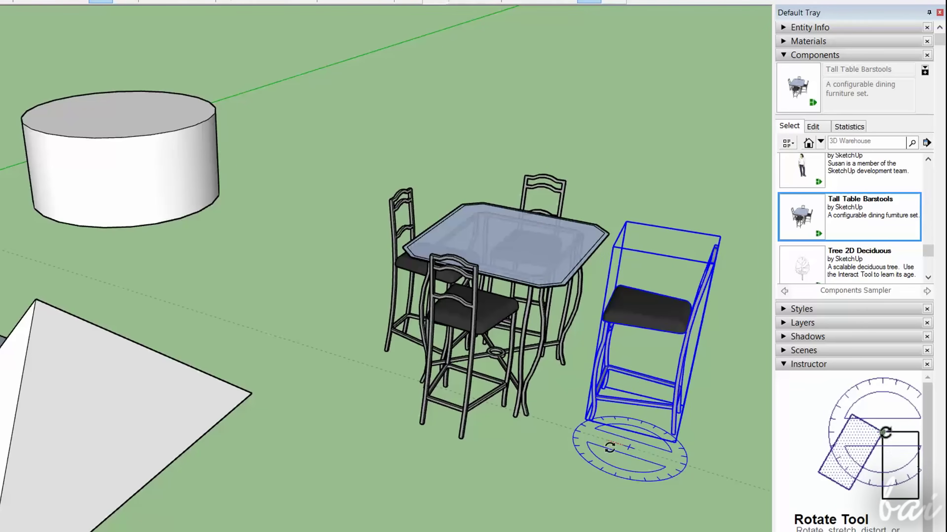
{"action": "left_click_drag", "start_coordinate": [633, 415], "coordinate": [596, 428]}
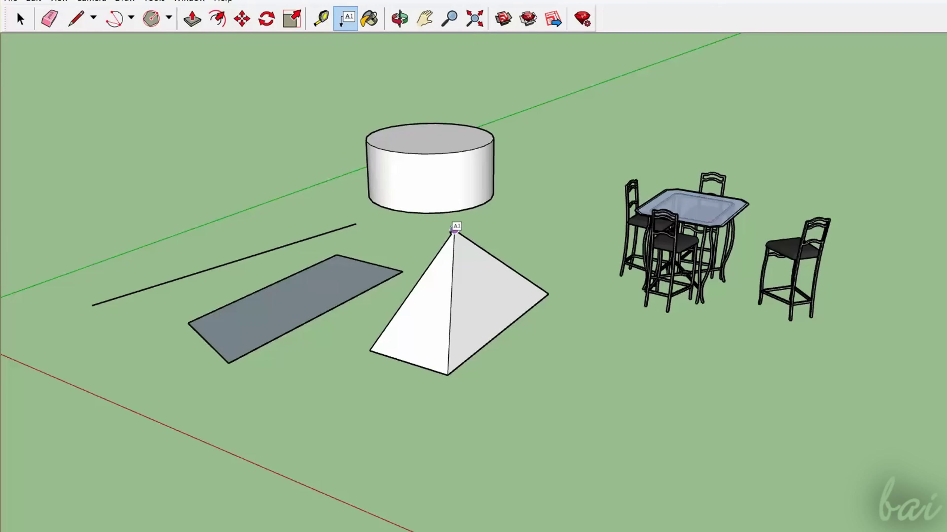
Label the pyramid apex with its coordinates and the pyramid face with its area, 14.6029 ft².
{"action": "left_click", "coordinate": [454, 229]}
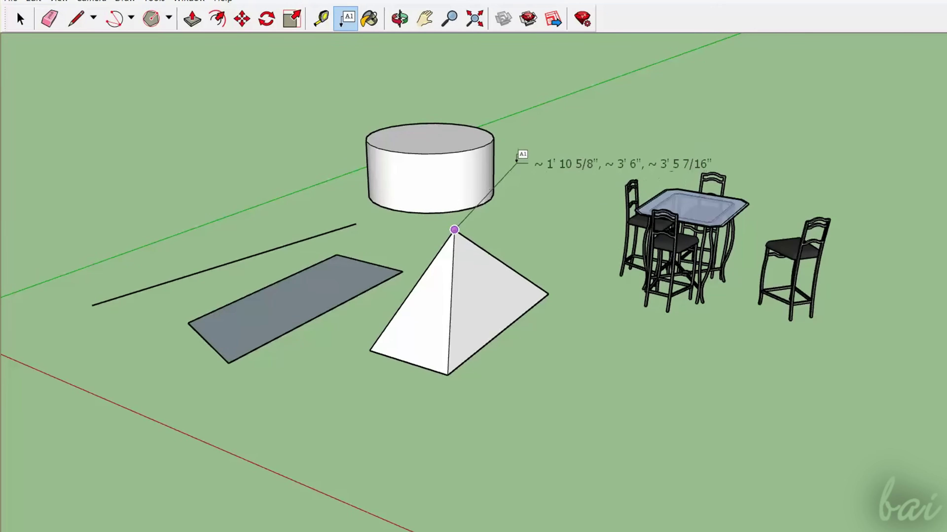
{"action": "left_click", "coordinate": [516, 156]}
{"action": "left_click", "coordinate": [546, 295]}
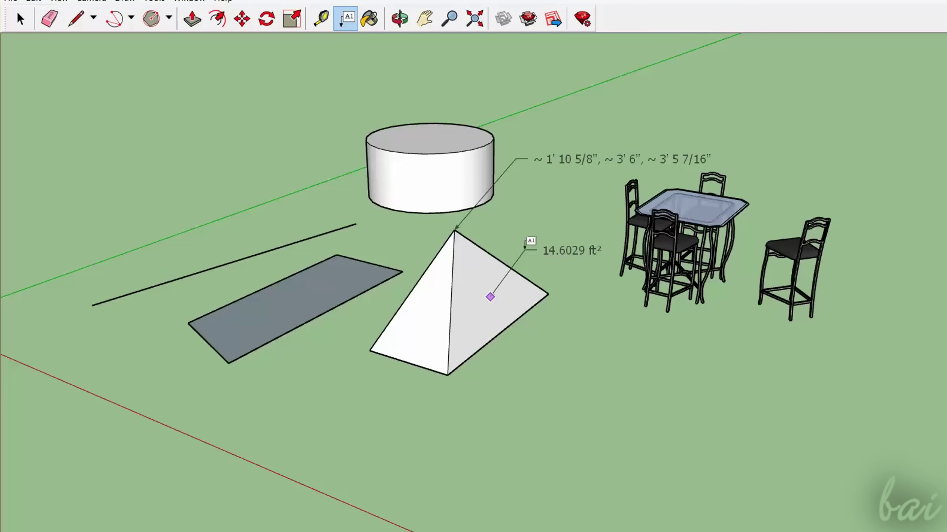
{"action": "left_click", "coordinate": [524, 249]}
{"action": "left_click", "coordinate": [283, 298]}
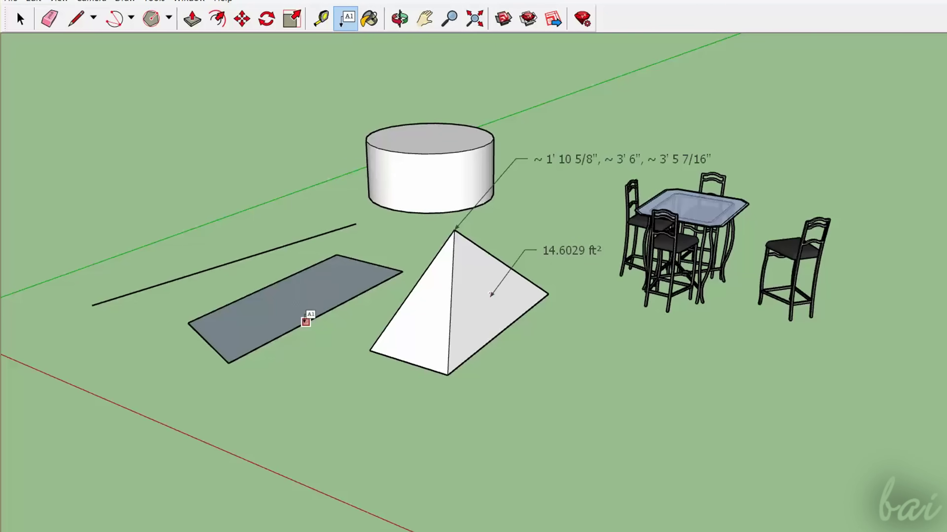
Label the rectangle's area, 30.7978 ft², and the line's length, 12' 8 13/16".
{"action": "left_click", "coordinate": [285, 375]}
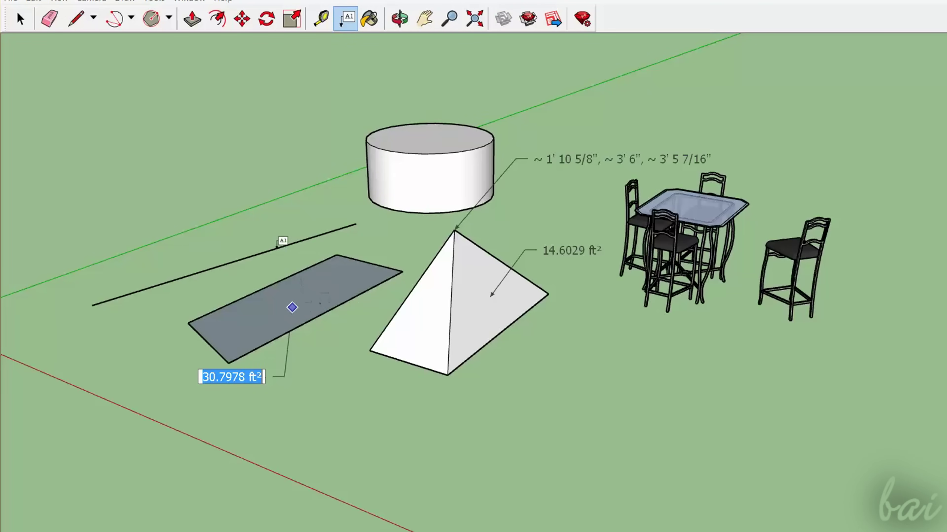
{"action": "left_click", "coordinate": [278, 246]}
{"action": "left_click", "coordinate": [271, 220]}
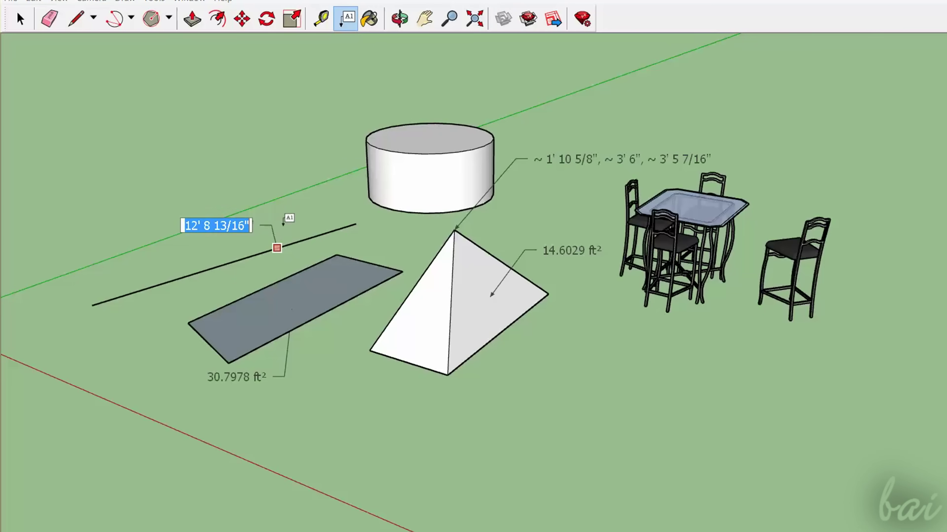
{"action": "left_click", "coordinate": [509, 116]}
Add the free text note '-my Project' and orbit to show the person figure.
{"action": "left_click", "coordinate": [398, 21]}
{"action": "left_click_drag", "start_coordinate": [415, 187], "coordinate": [665, 328]}
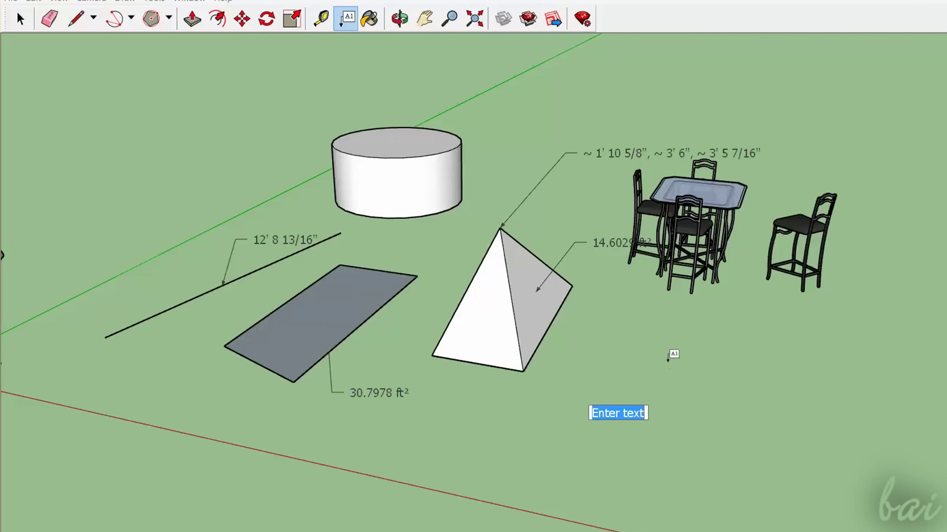
{"action": "left_click", "coordinate": [719, 404]}
{"action": "key", "text": "o"}
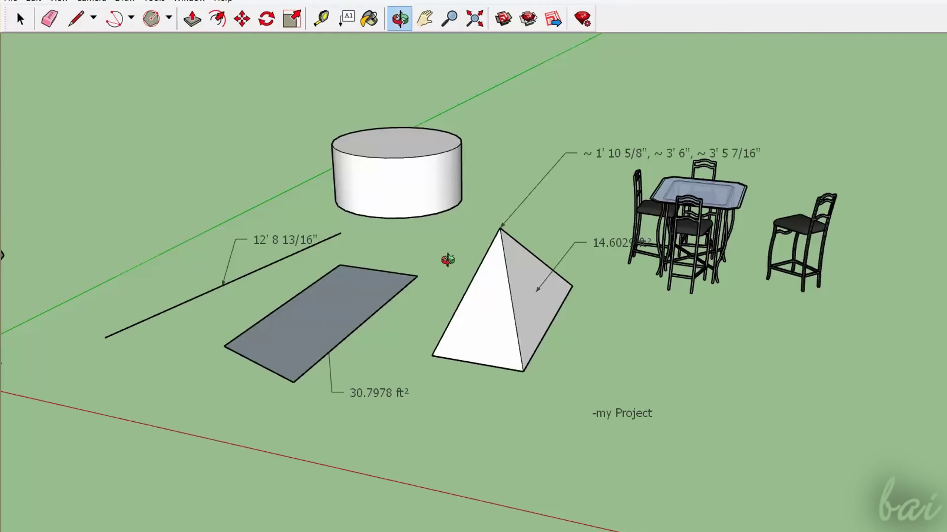
{"action": "left_click_drag", "start_coordinate": [444, 258], "coordinate": [332, 254]}
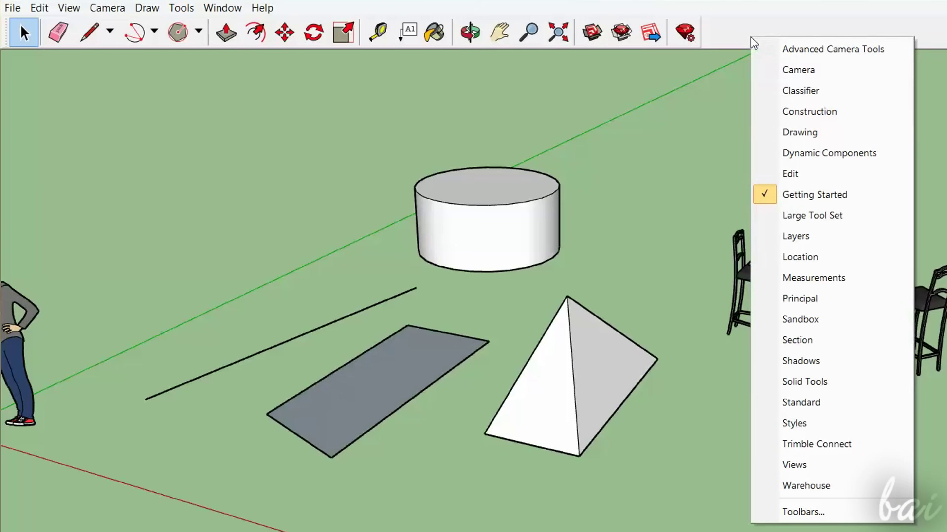
Dock the Construction toolbar and start a 3D Text reading 'MyProject'.
{"action": "left_click", "coordinate": [820, 112]}
{"action": "left_click_drag", "start_coordinate": [617, 29], "coordinate": [741, 62]}
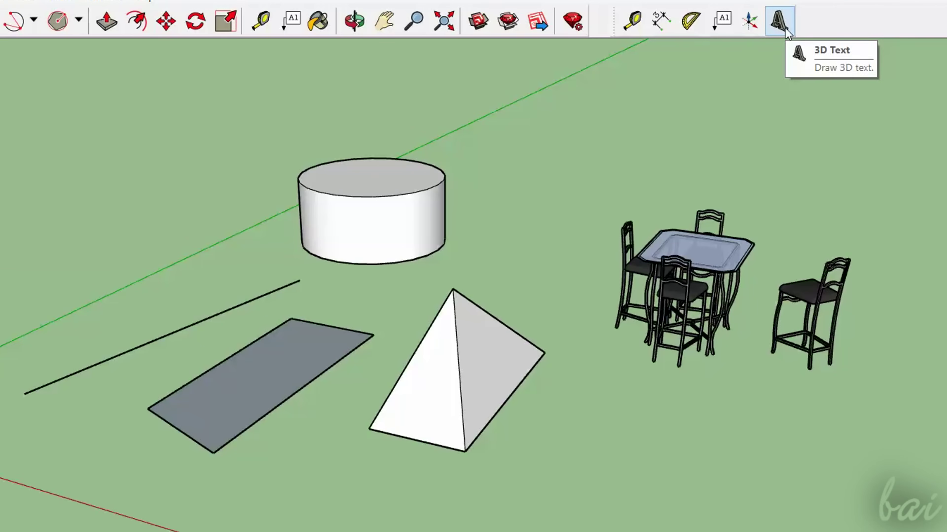
{"action": "left_click", "coordinate": [779, 21]}
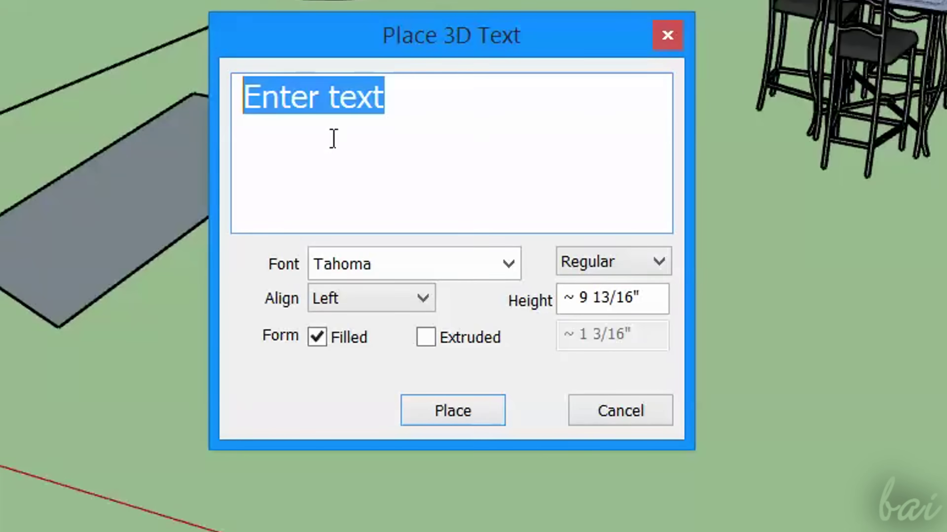
{"action": "type", "text": "MyProject"}
Set the 3D text font to Terminal Grotesque, make it extruded, and place it.
{"action": "key", "text": "ctrl+a"}
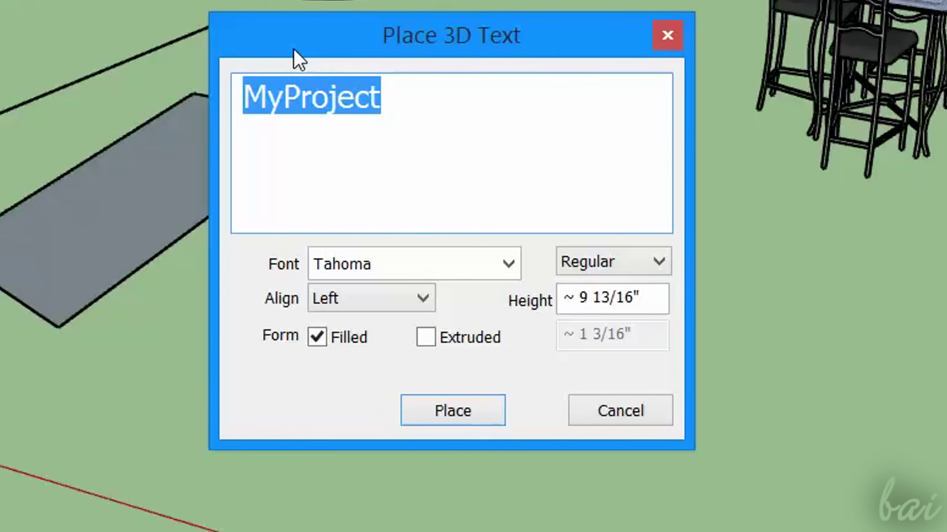
{"action": "left_click", "coordinate": [506, 265]}
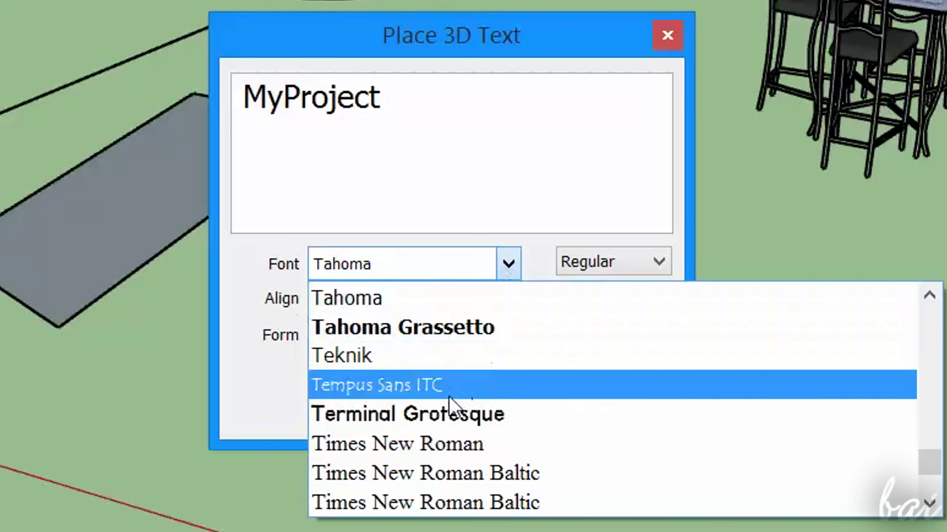
{"action": "left_click", "coordinate": [451, 385]}
{"action": "left_click", "coordinate": [508, 263]}
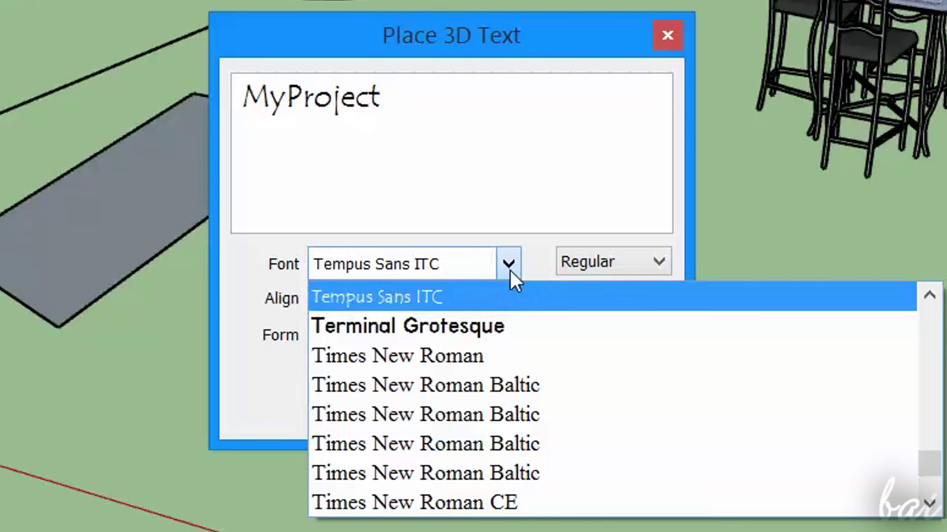
{"action": "left_click", "coordinate": [482, 332]}
{"action": "left_click", "coordinate": [431, 340]}
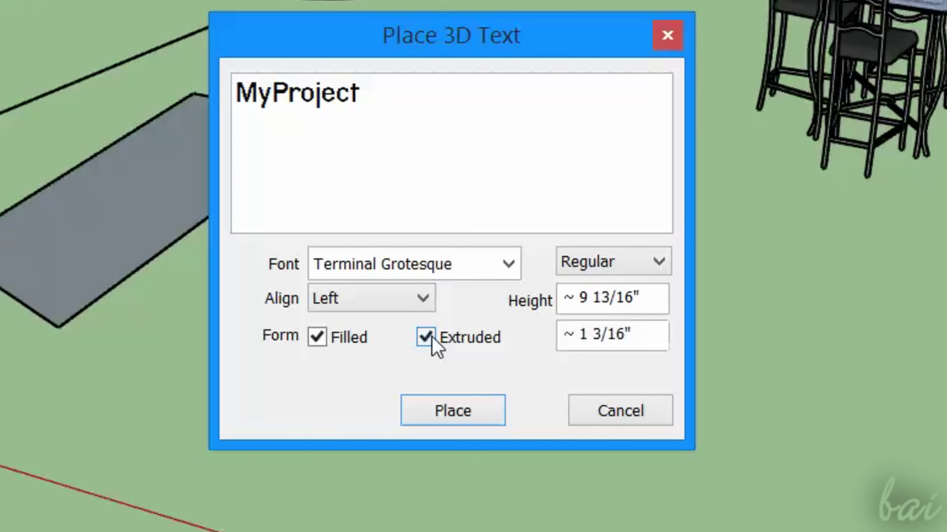
{"action": "left_click", "coordinate": [428, 338]}
{"action": "left_click", "coordinate": [429, 340]}
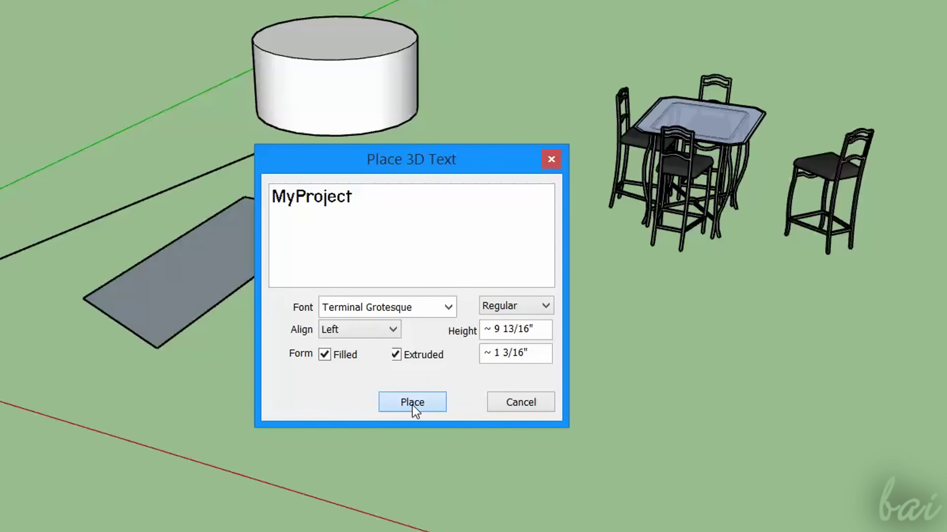
{"action": "left_click", "coordinate": [413, 407]}
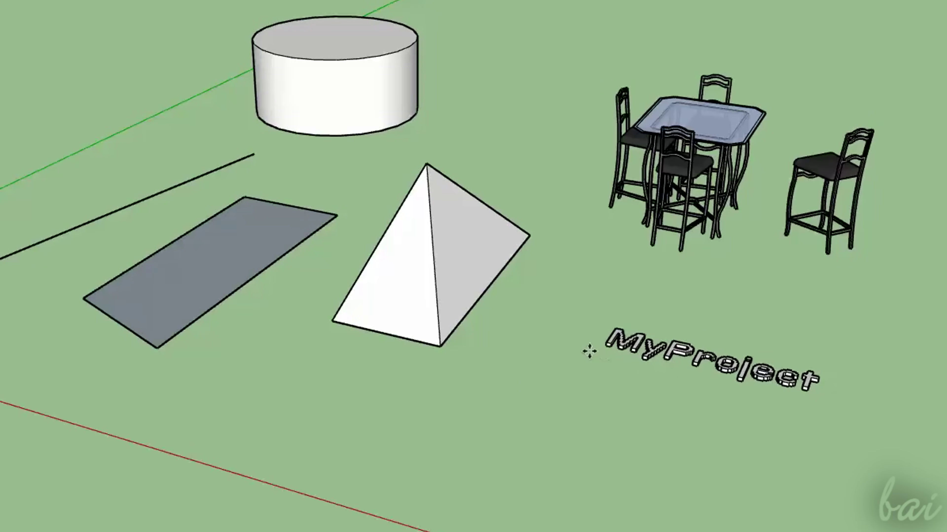
Set the MyProject text on the ground below the table and nudge it down-left.
{"action": "left_click", "coordinate": [569, 350]}
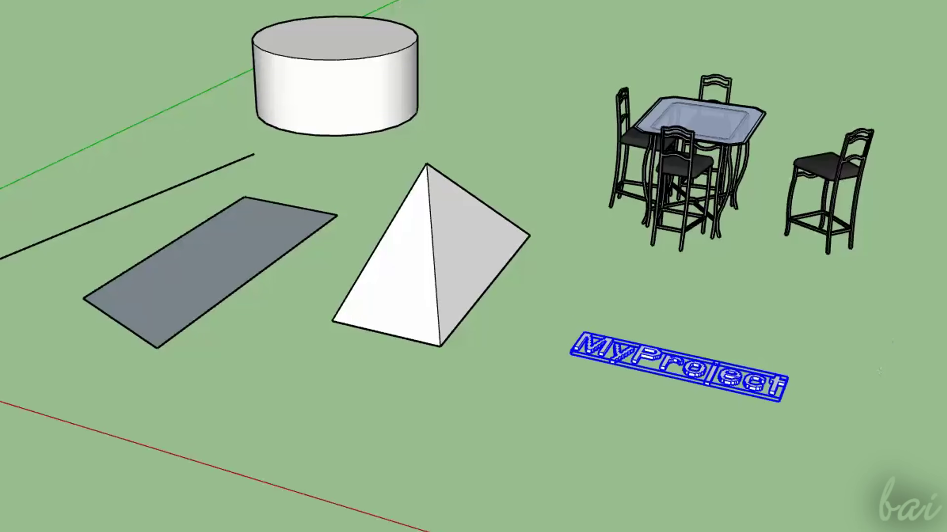
{"action": "left_click", "coordinate": [845, 444]}
{"action": "scroll", "coordinate": [697, 317], "scroll_direction": "up", "scroll_amount": 5}
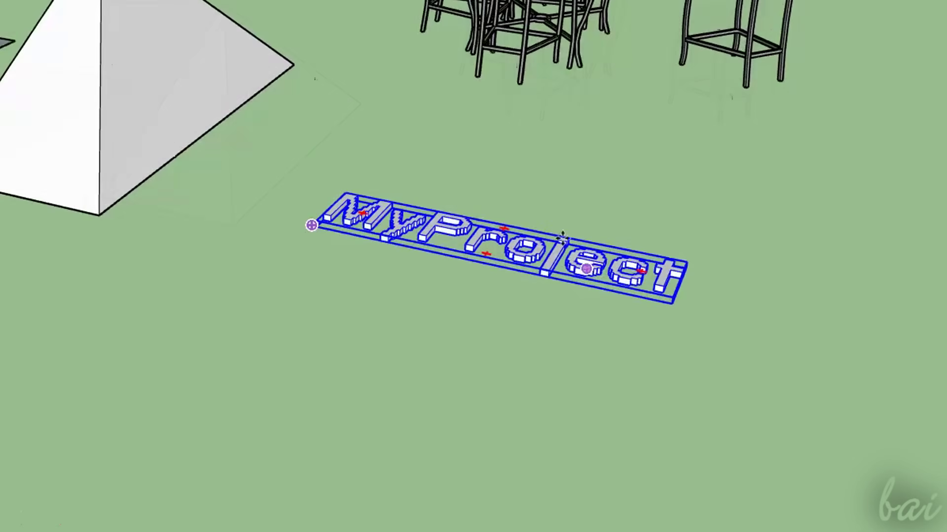
{"action": "left_click", "coordinate": [556, 256]}
{"action": "left_click", "coordinate": [547, 263]}
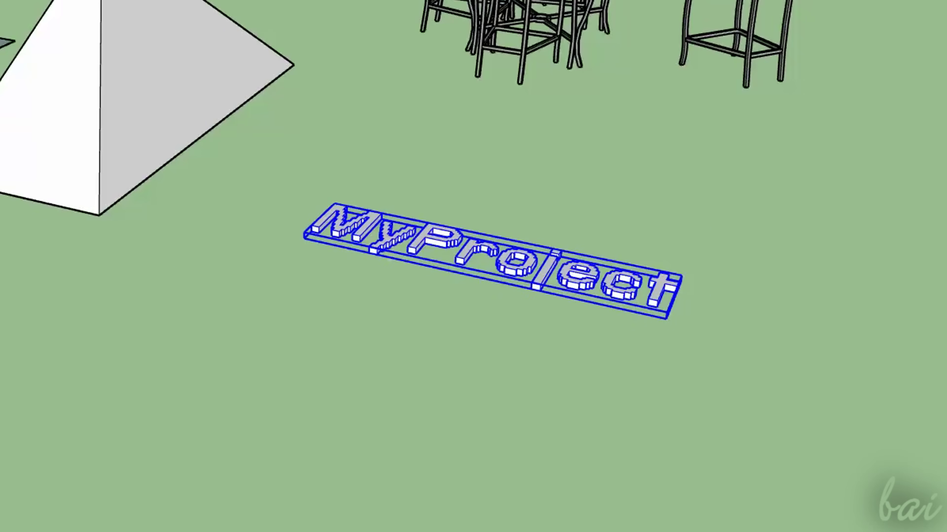
Scale the MyProject text, cancel the first stretch, and scale it along its depth.
{"action": "key", "text": "s"}
{"action": "left_click", "coordinate": [681, 275]}
{"action": "middle_click_drag", "start_coordinate": [830, 226], "coordinate": [634, 239], "text": "shift"}
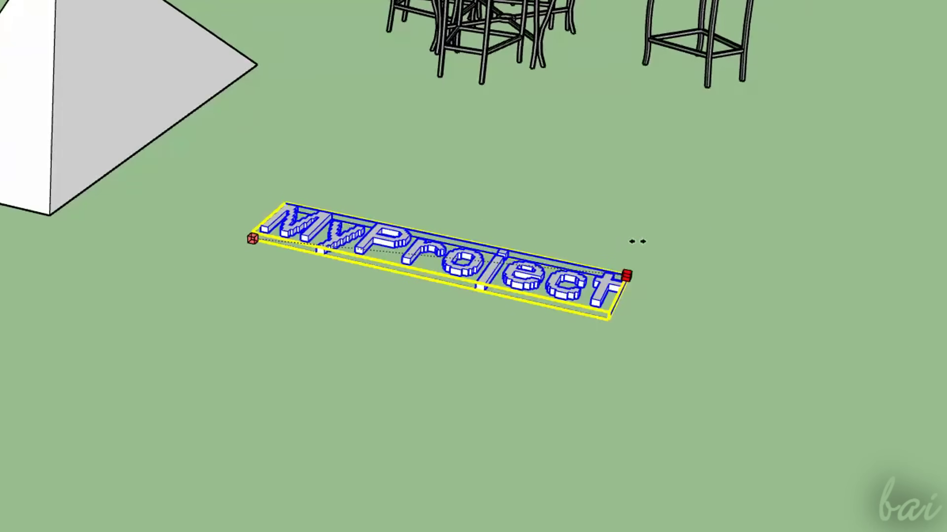
{"action": "key", "text": "Escape"}
{"action": "left_click", "coordinate": [444, 212]}
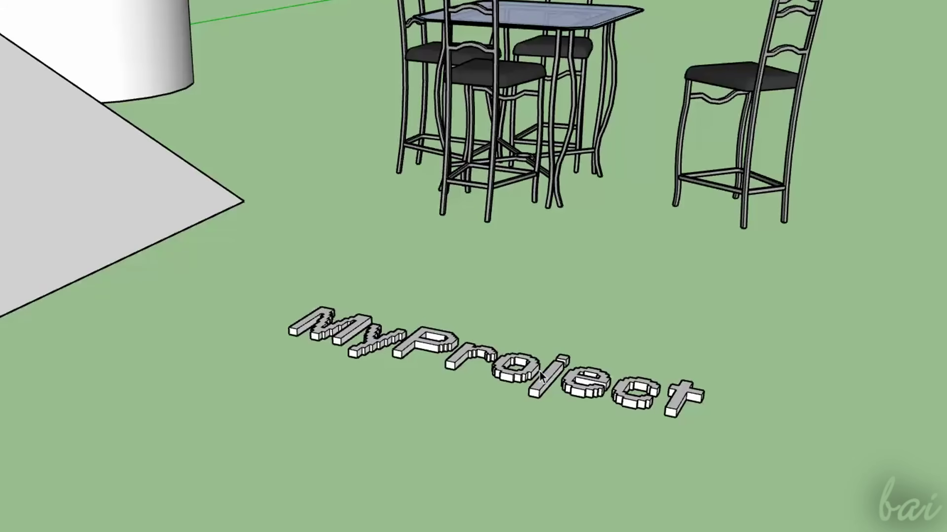
Inside the text component, rotate the letter 't' and pull its top face upward.
{"action": "left_click", "coordinate": [541, 377]}
{"action": "scroll", "coordinate": [559, 367], "scroll_direction": "up", "scroll_amount": 2}
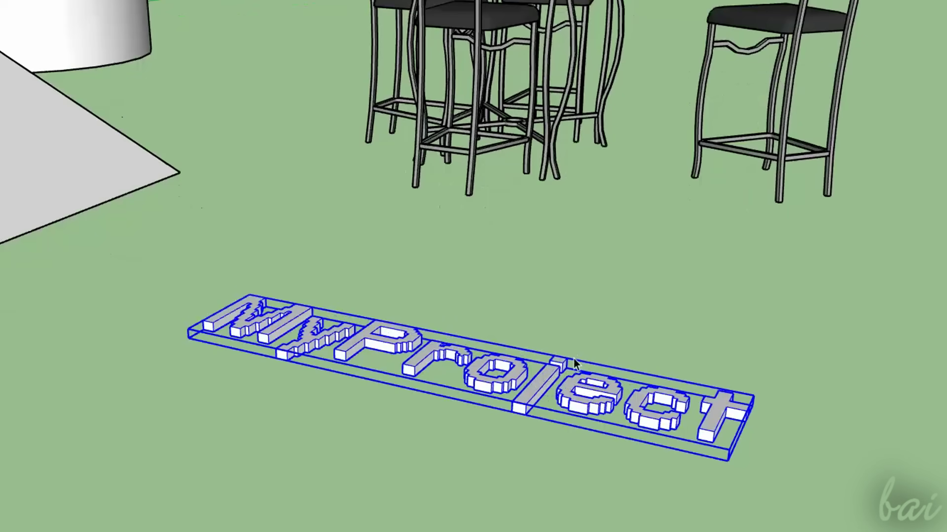
{"action": "right_click", "coordinate": [536, 381]}
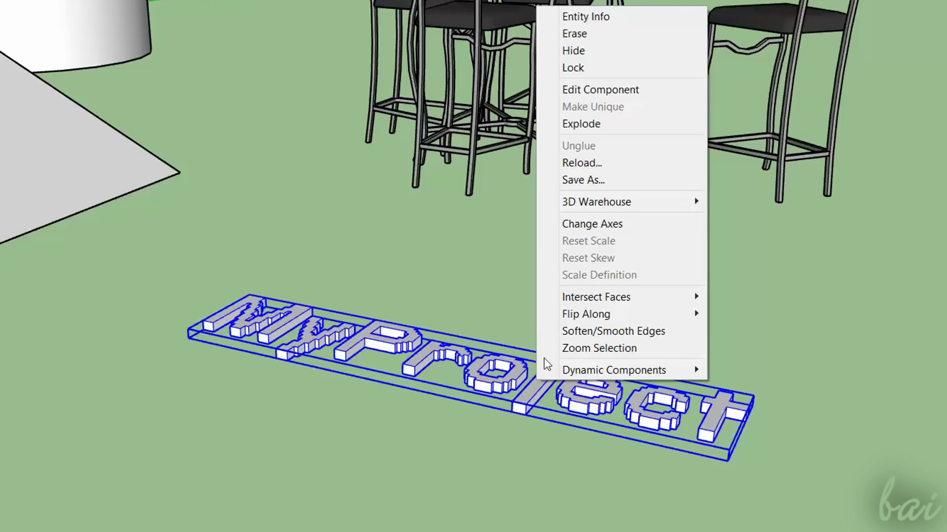
{"action": "left_click", "coordinate": [634, 89]}
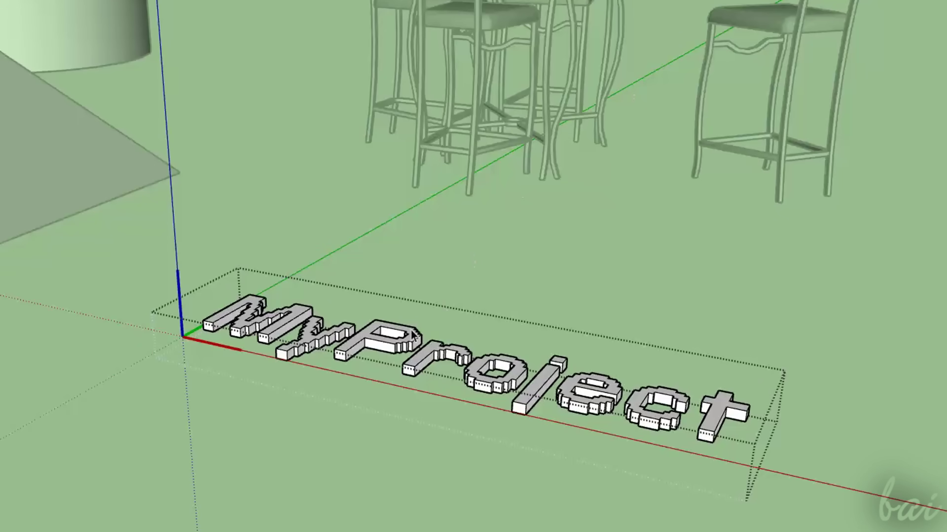
{"action": "key", "text": "q"}
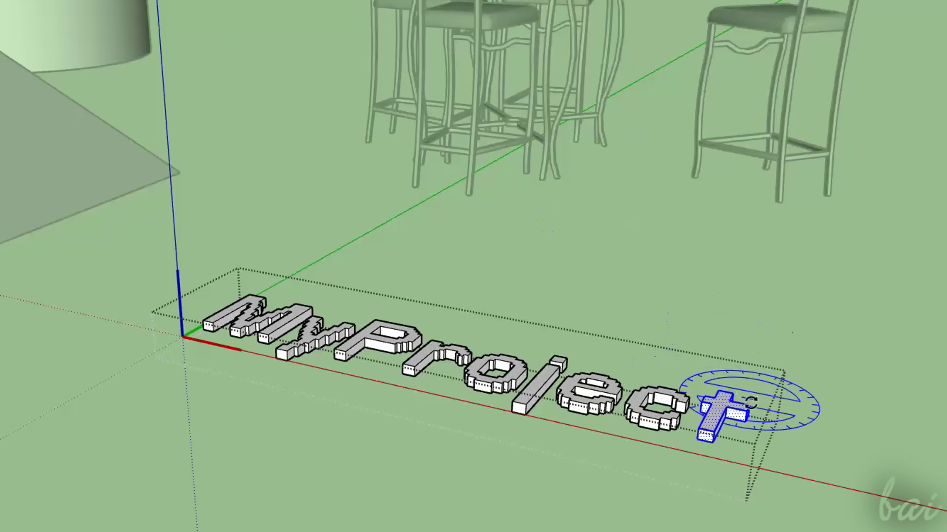
{"action": "left_click", "coordinate": [831, 437]}
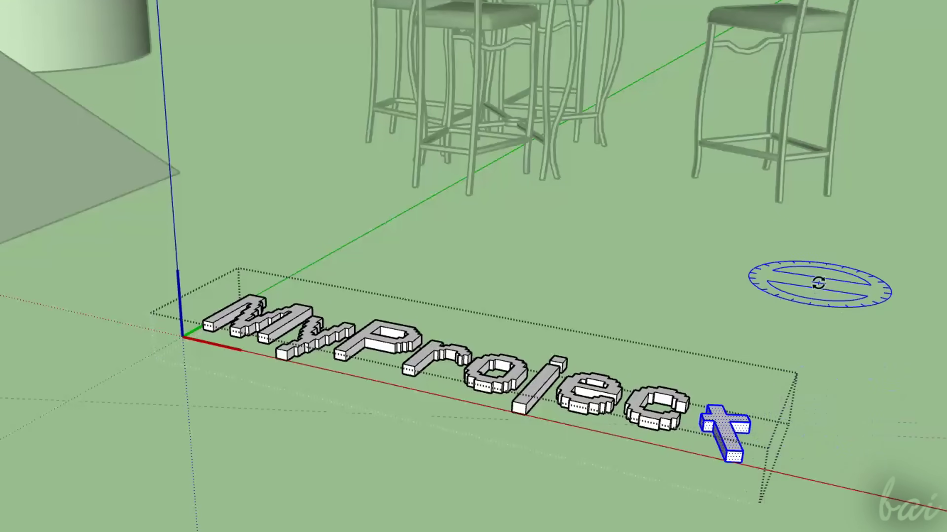
{"action": "key", "text": "p"}
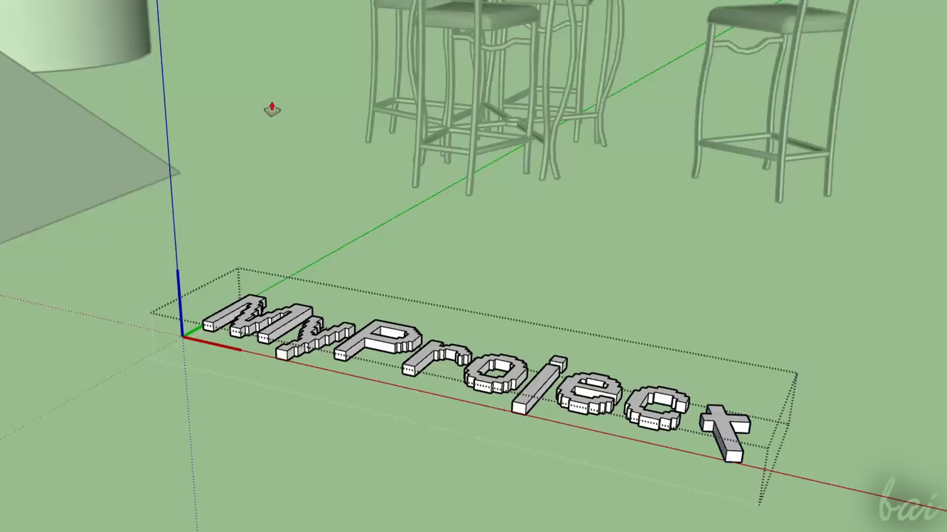
{"action": "left_click_drag", "start_coordinate": [721, 399], "coordinate": [774, 360]}
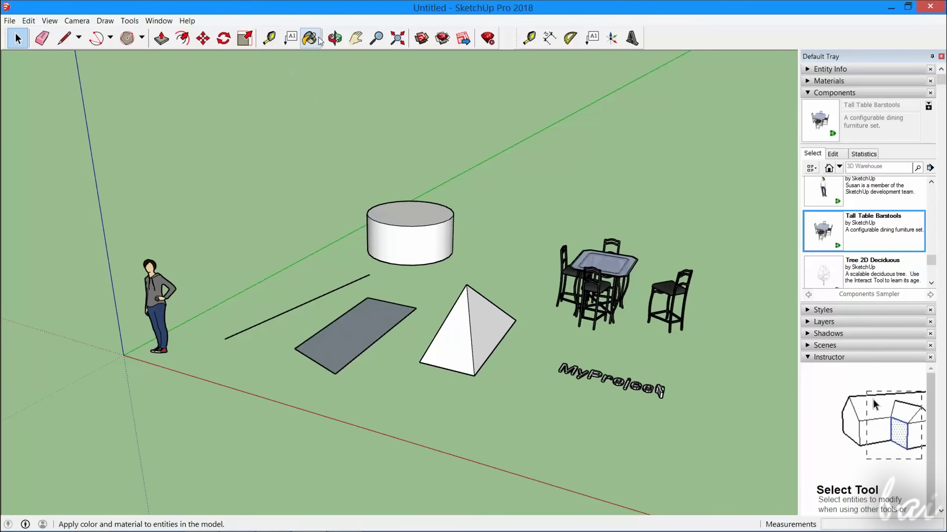
Orbit the whole scene, then save the model to the Desktop as MyProject.skp.
{"action": "left_click", "coordinate": [334, 38]}
{"action": "left_click_drag", "start_coordinate": [742, 306], "coordinate": [506, 286]}
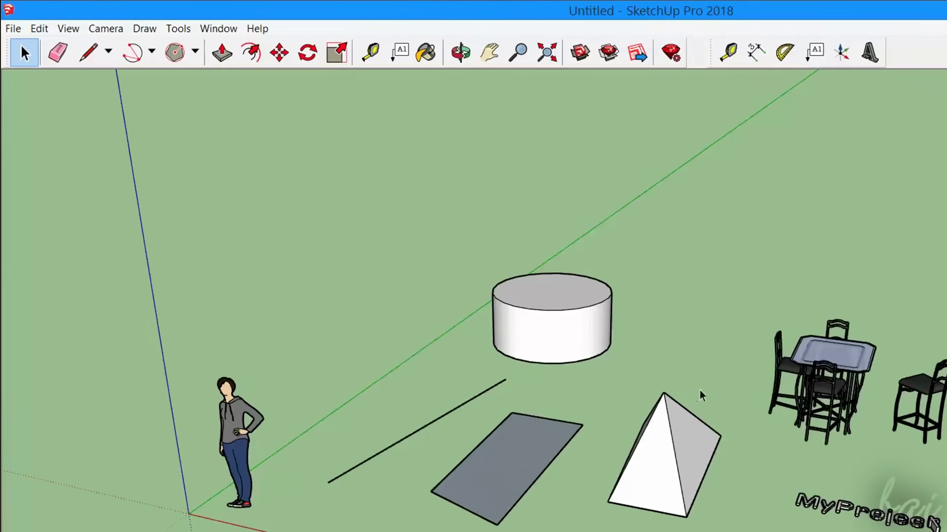
{"action": "left_click", "coordinate": [17, 29]}
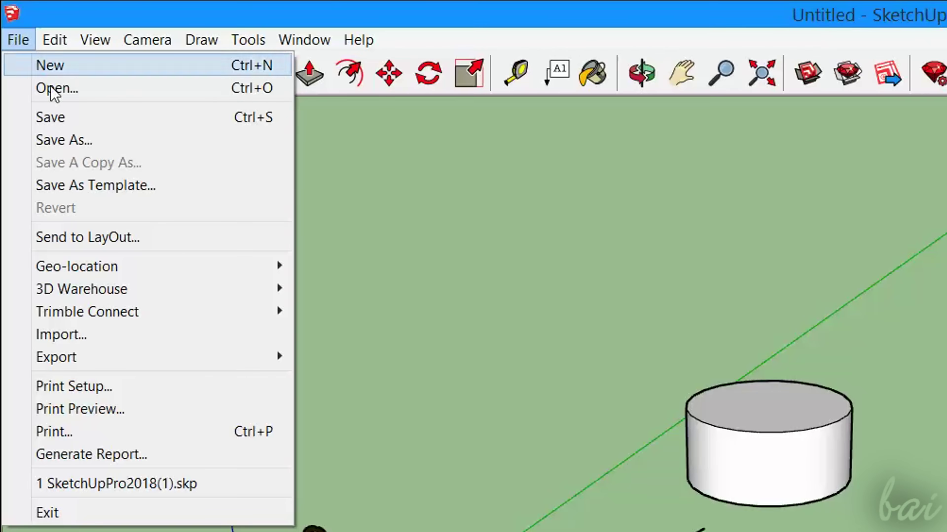
{"action": "left_click", "coordinate": [64, 140]}
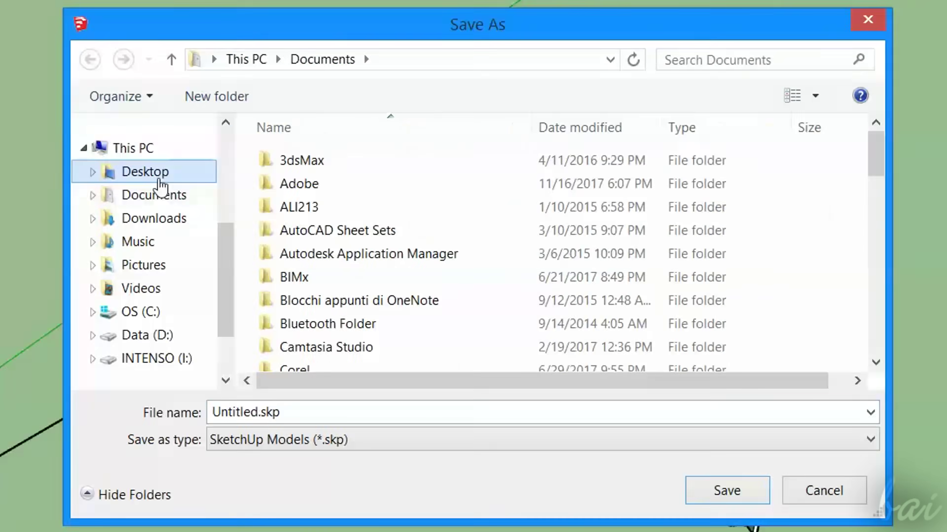
{"action": "left_click", "coordinate": [640, 349]}
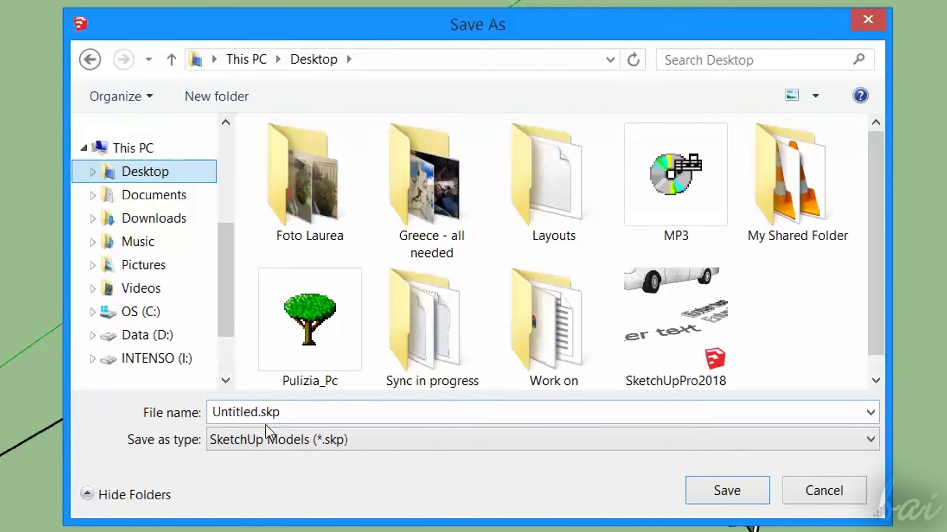
{"action": "double_click", "coordinate": [251, 412]}
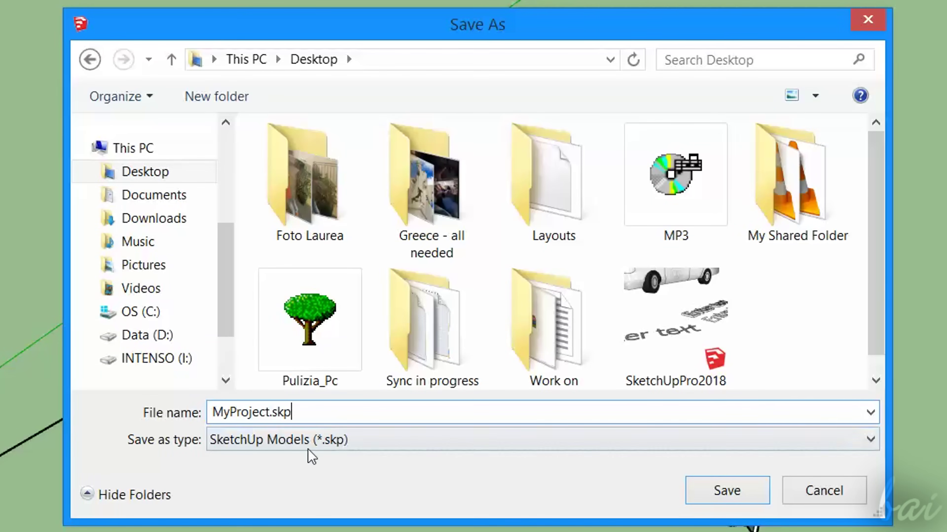
{"action": "left_click", "coordinate": [311, 457]}
{"action": "left_click", "coordinate": [328, 440]}
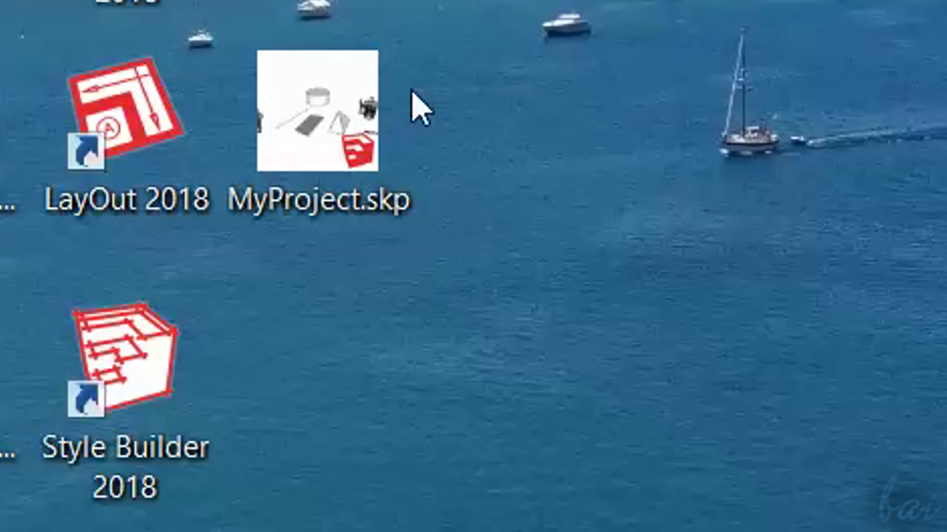
{"action": "left_click", "coordinate": [344, 144]}
{"action": "left_click", "coordinate": [481, 209]}
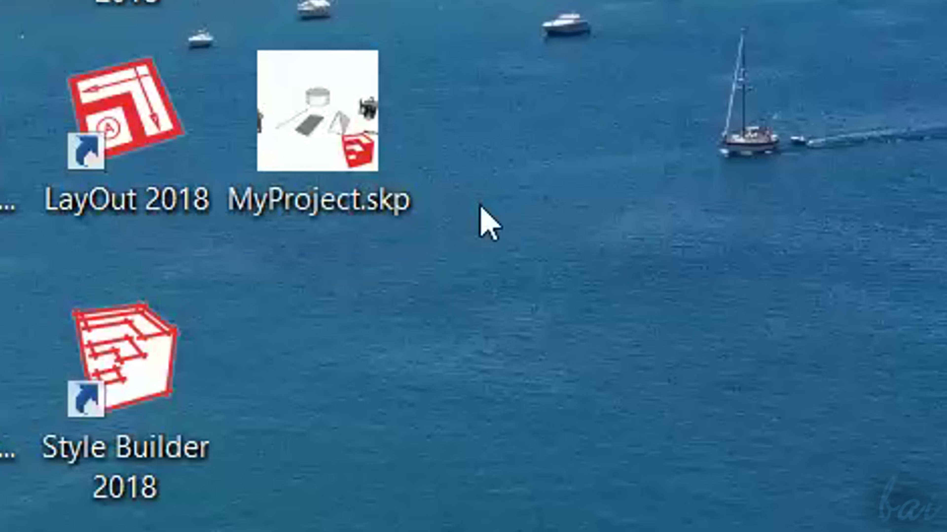